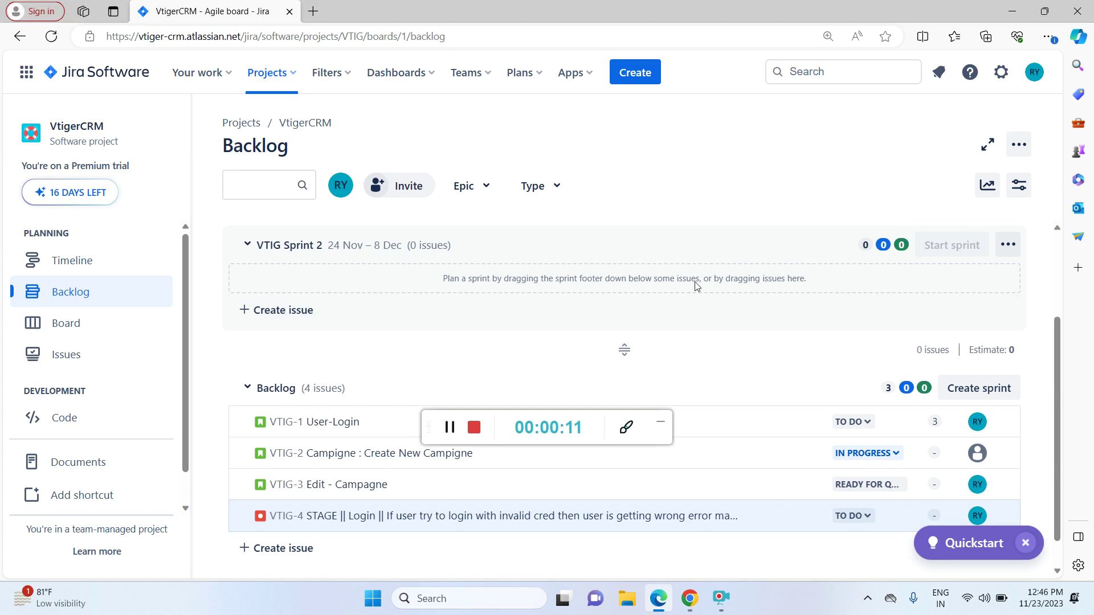
click(451, 429)
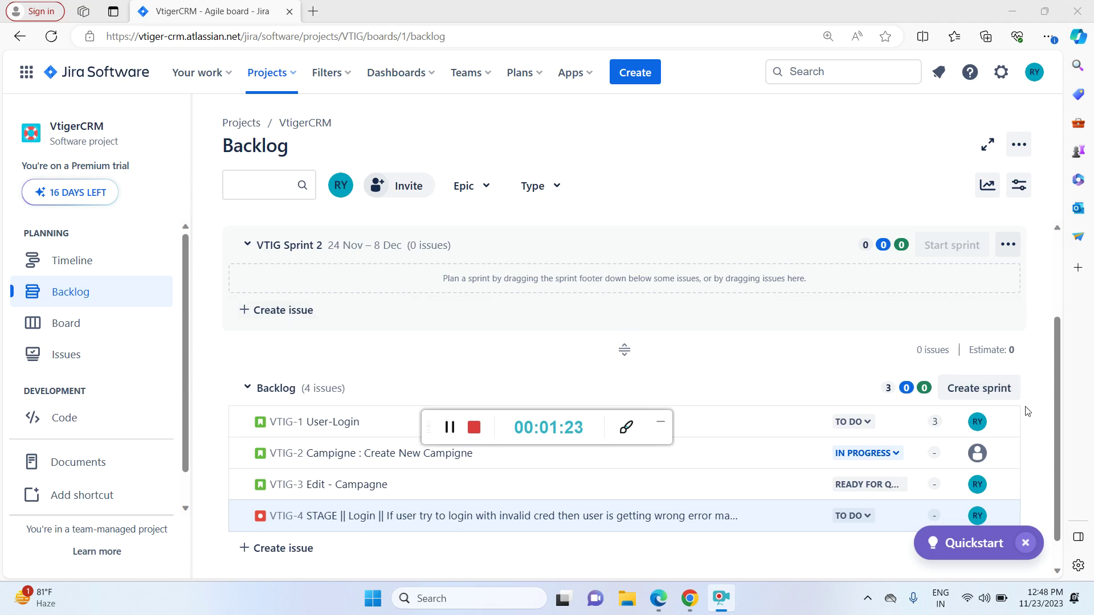
click(1054, 435)
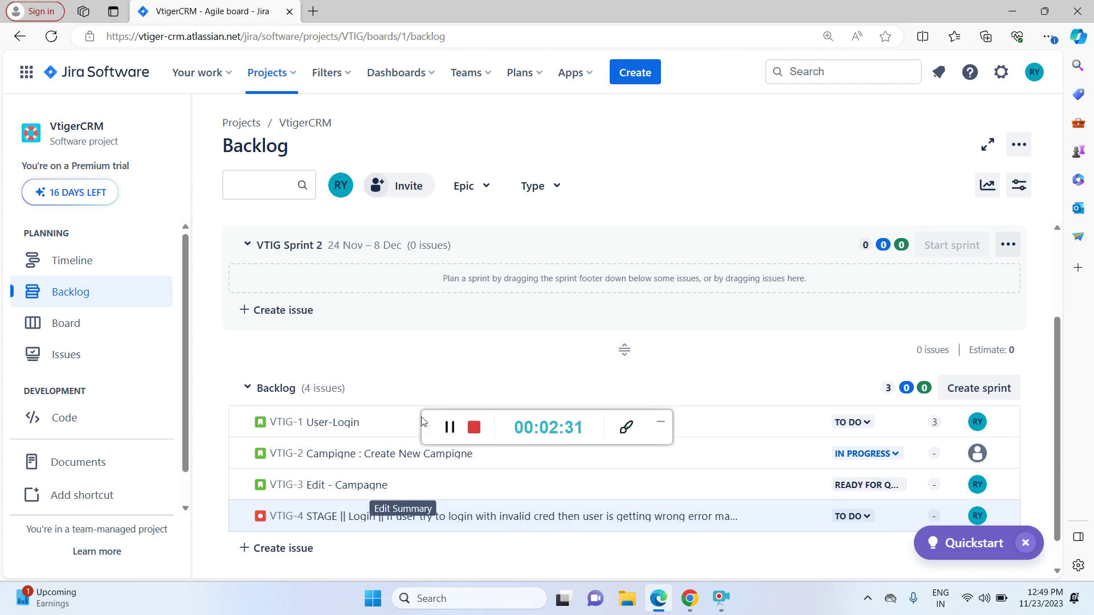
drag(422, 422, 846, 12)
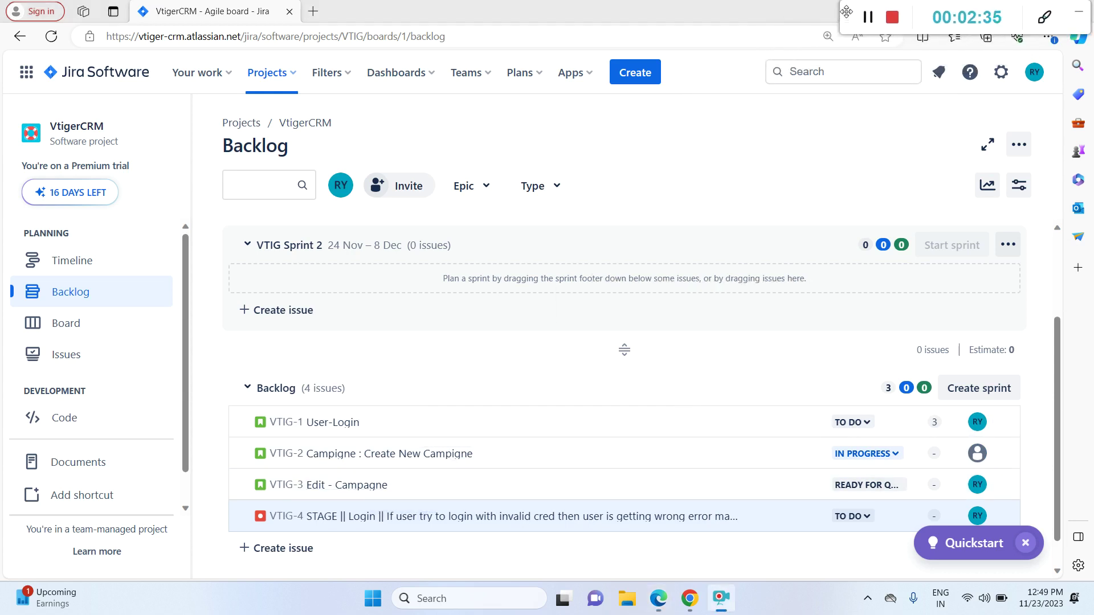
click(1052, 406)
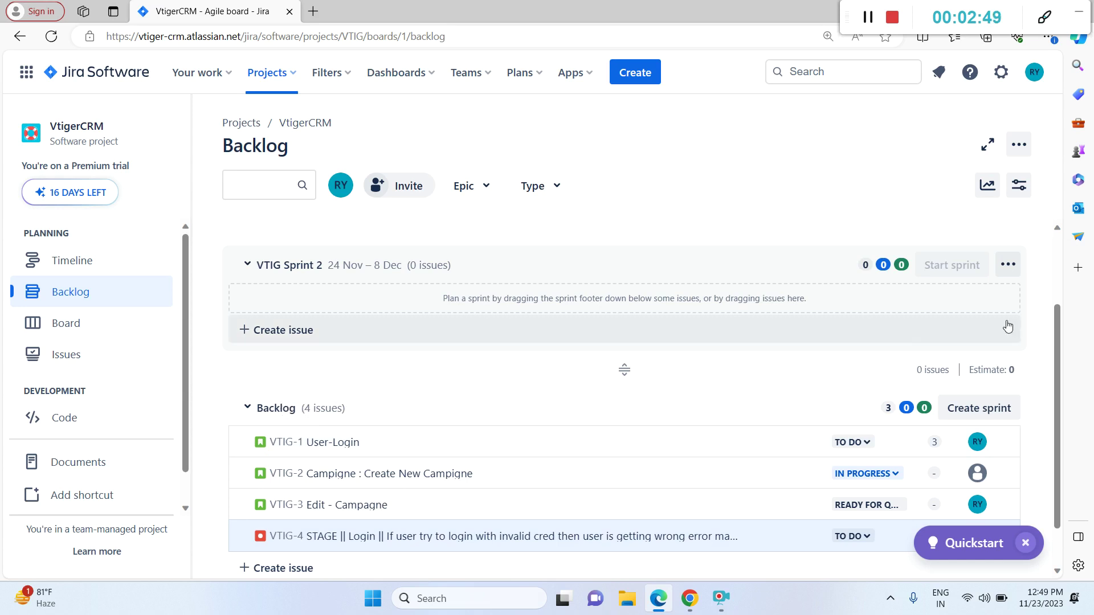
Step: Move the VTIG-1 User-Login issue from the backlog into VTIG Sprint 1 and confirm the sprint scope change
scroll(1057, 355, up, 2)
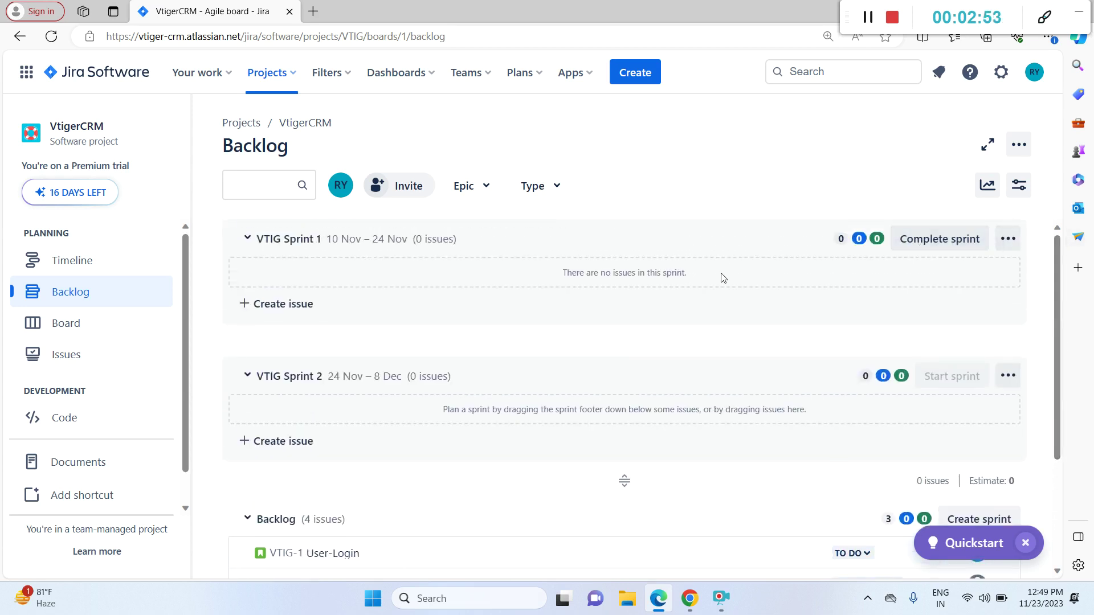
scroll(1050, 357, down, 3)
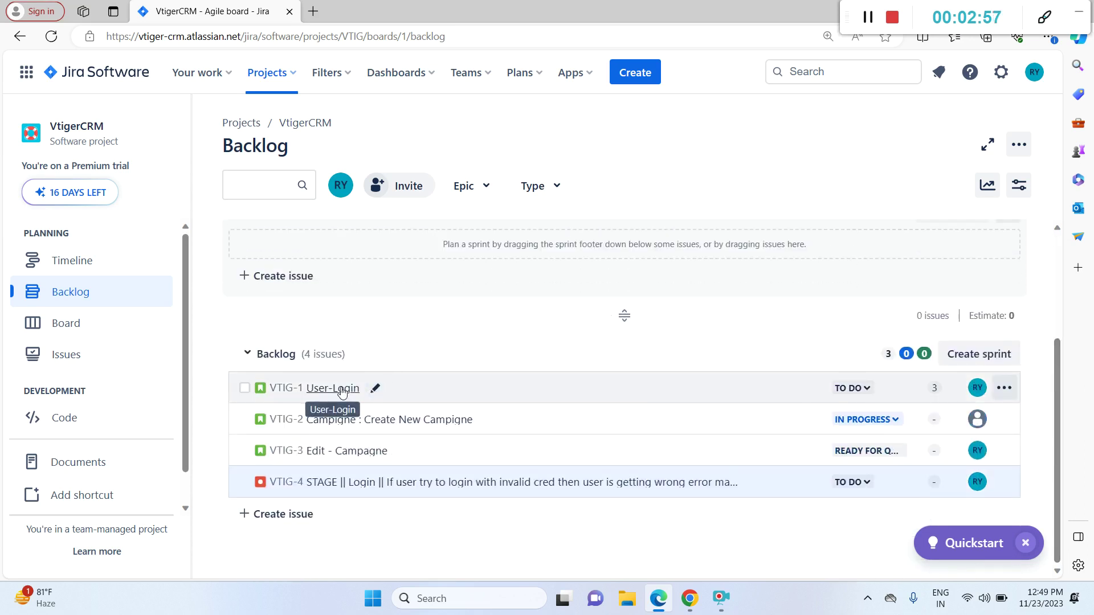
drag(329, 393, 334, 264)
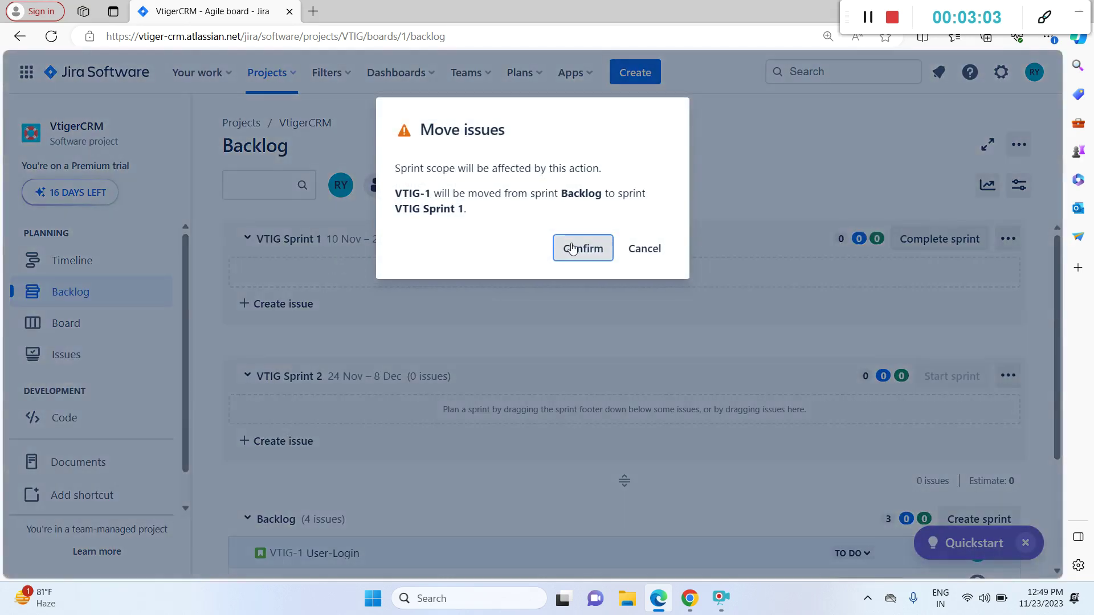
click(565, 245)
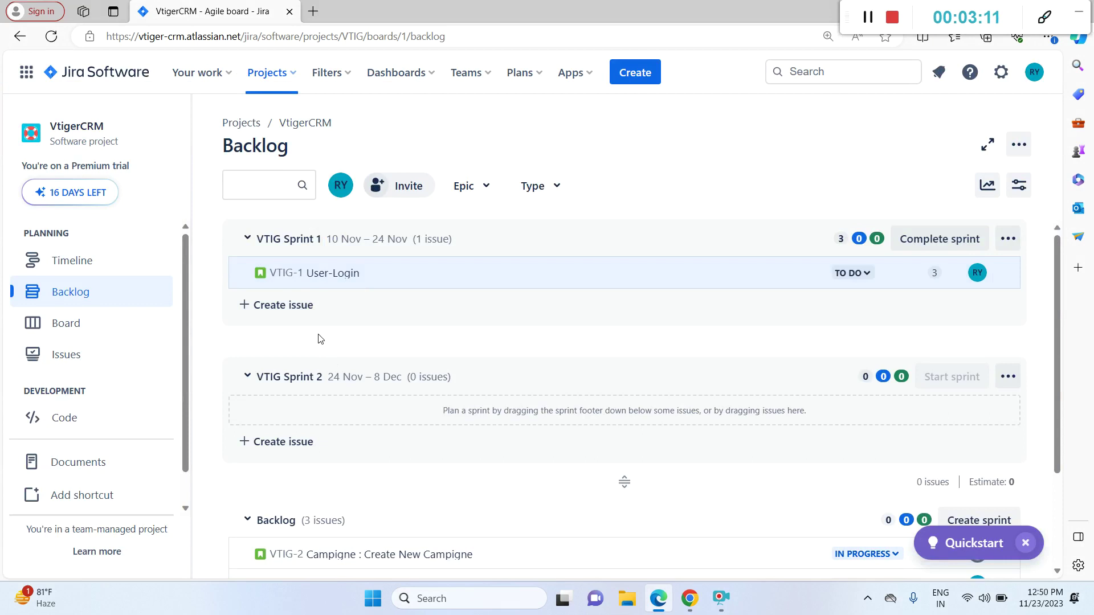
Step: Open the details of the User-Login issue in VTIG Sprint 1 and open a new browser tab
click(324, 279)
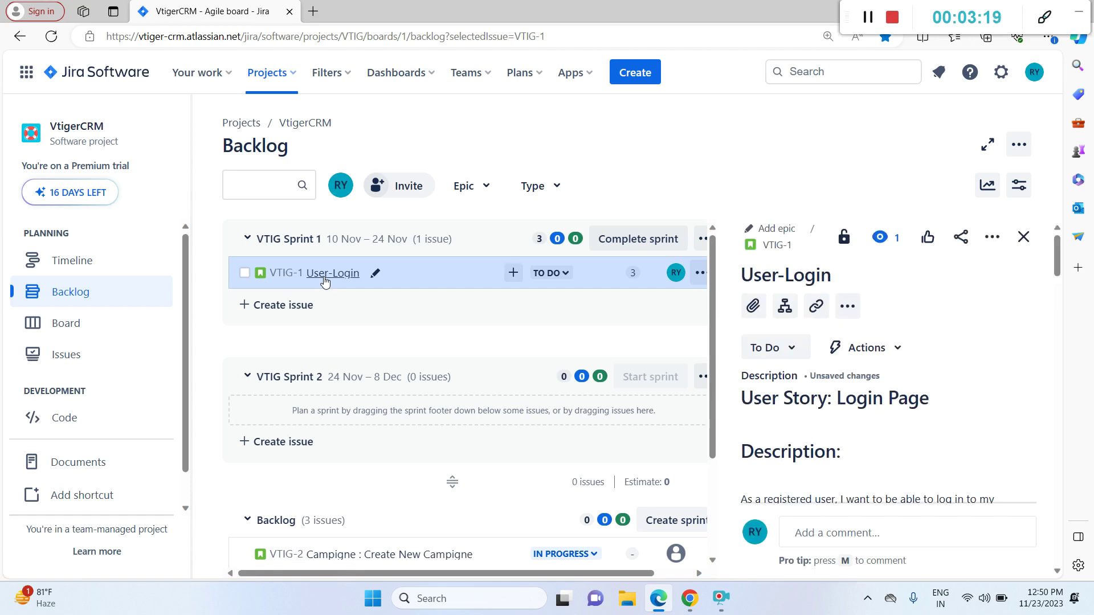
click(992, 237)
click(811, 189)
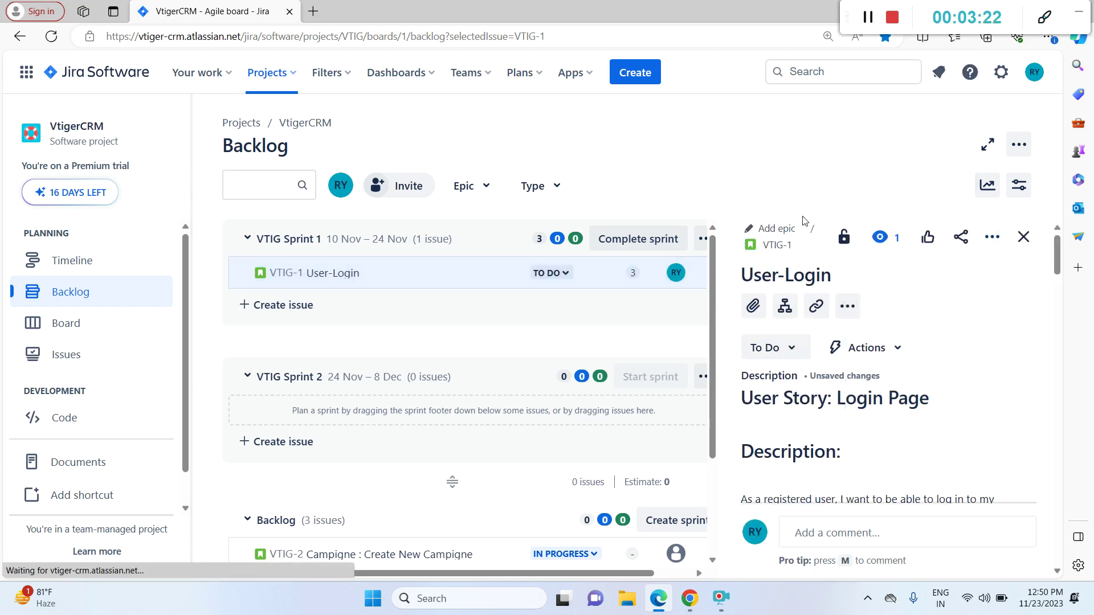
click(817, 310)
click(313, 11)
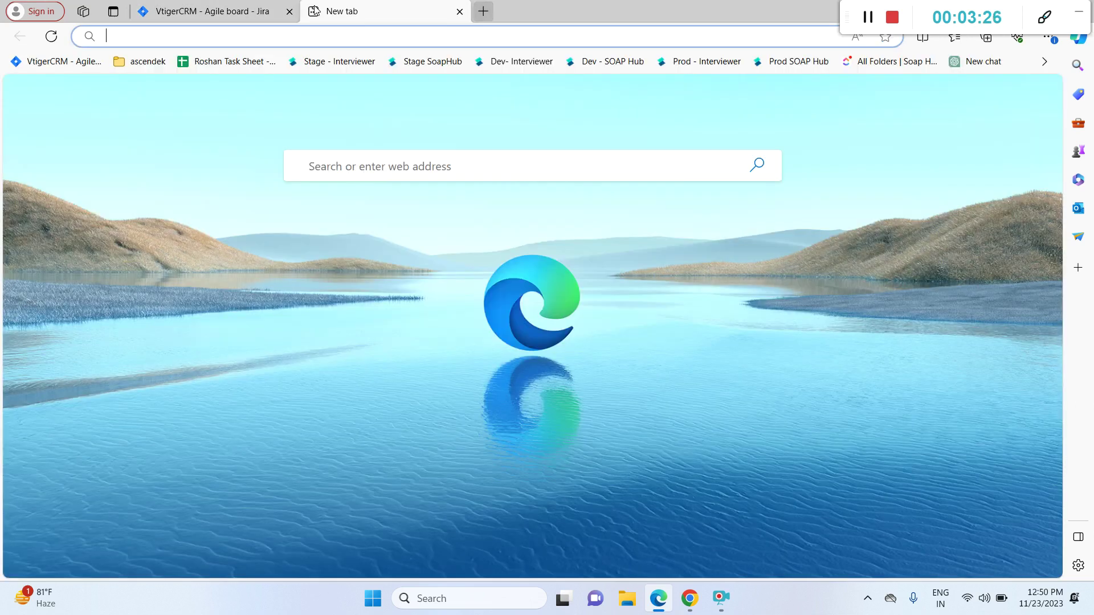
click(271, 33)
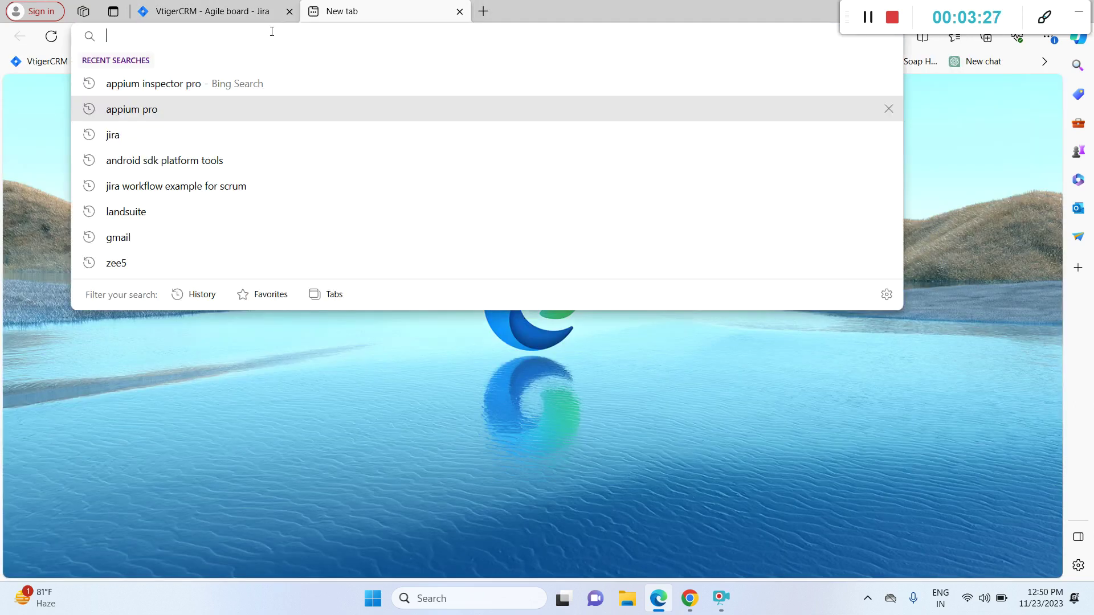
click(261, 13)
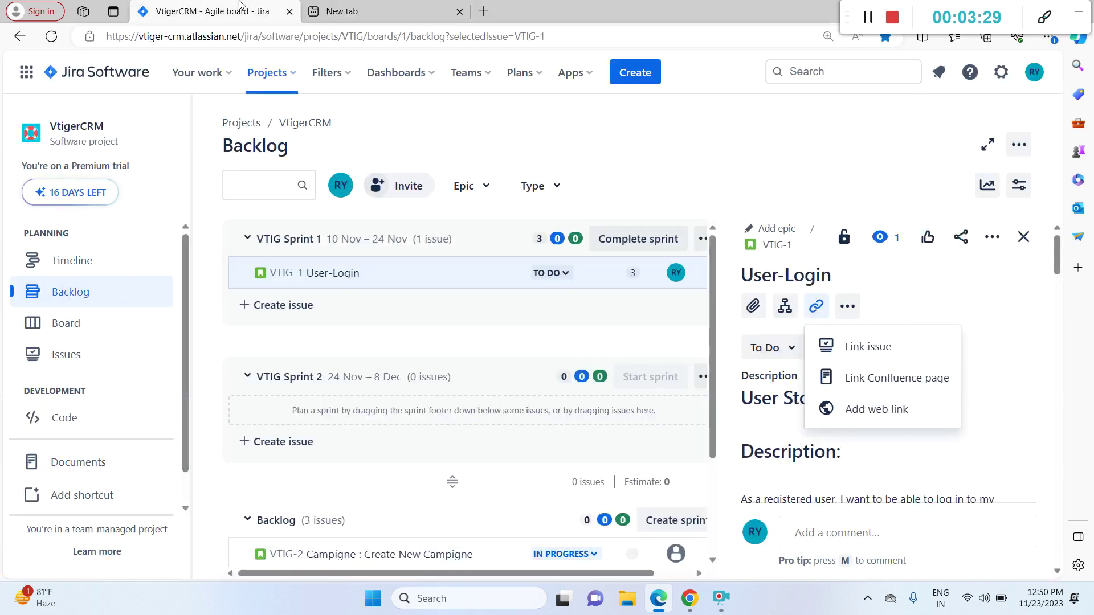
click(818, 307)
click(818, 307)
click(847, 307)
click(885, 283)
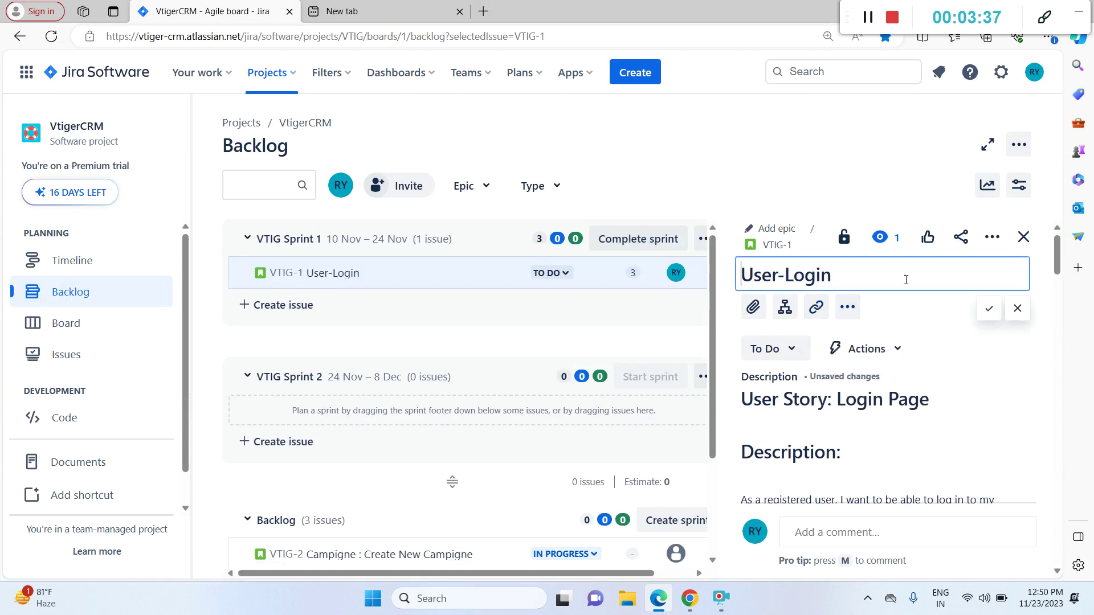
click(798, 251)
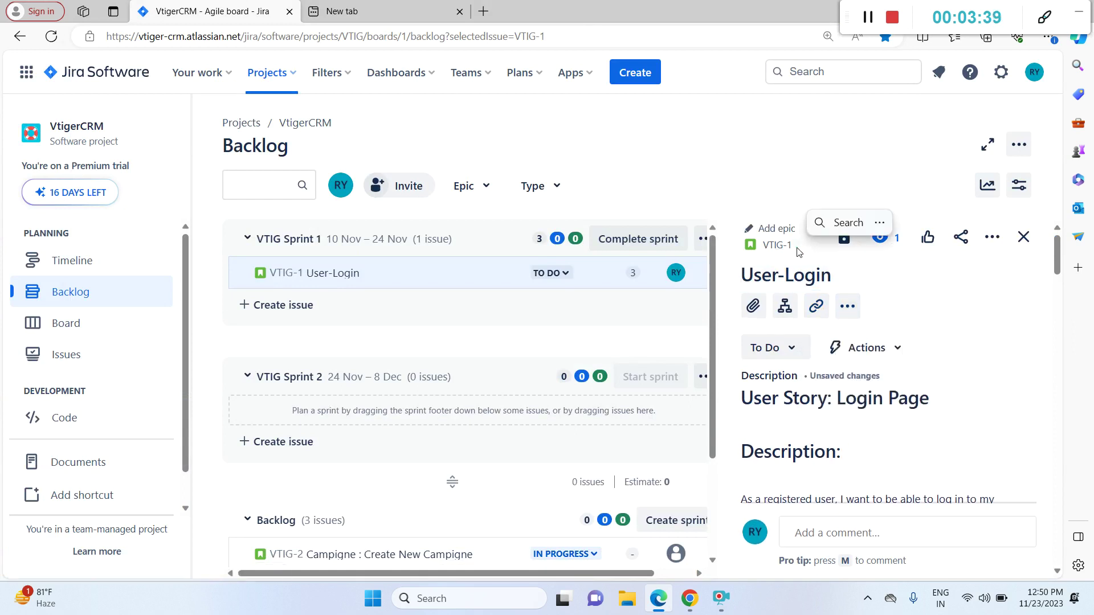
click(427, 13)
text(https://vtiger-crm.atlassian.net/browse/VTIG-1)
key(Return)
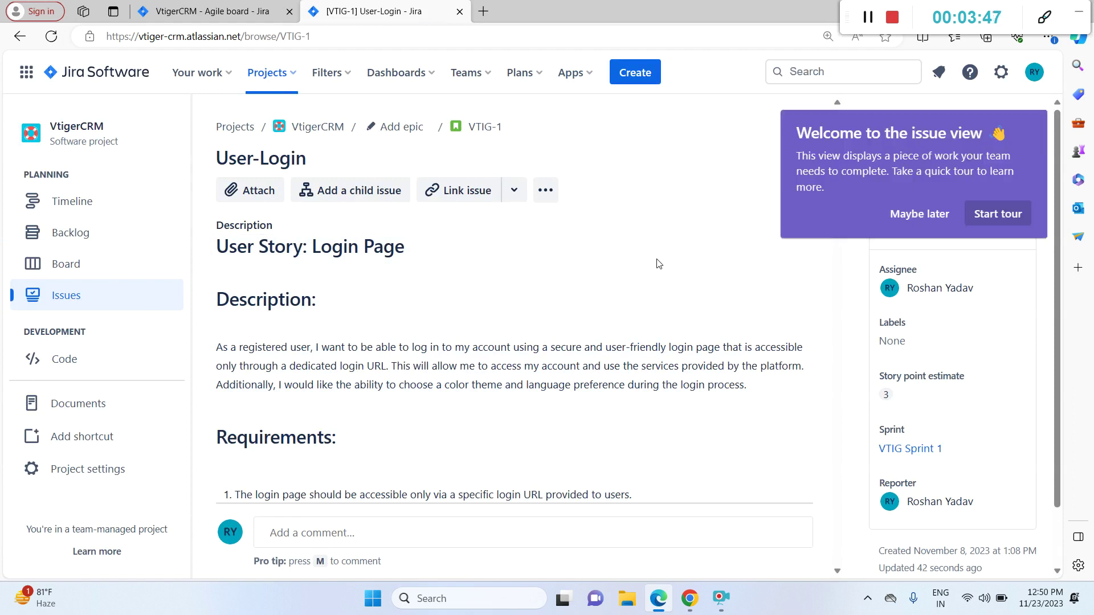
Step: Open the User-Login issue's description for editing and postpone the issue view tour
click(658, 263)
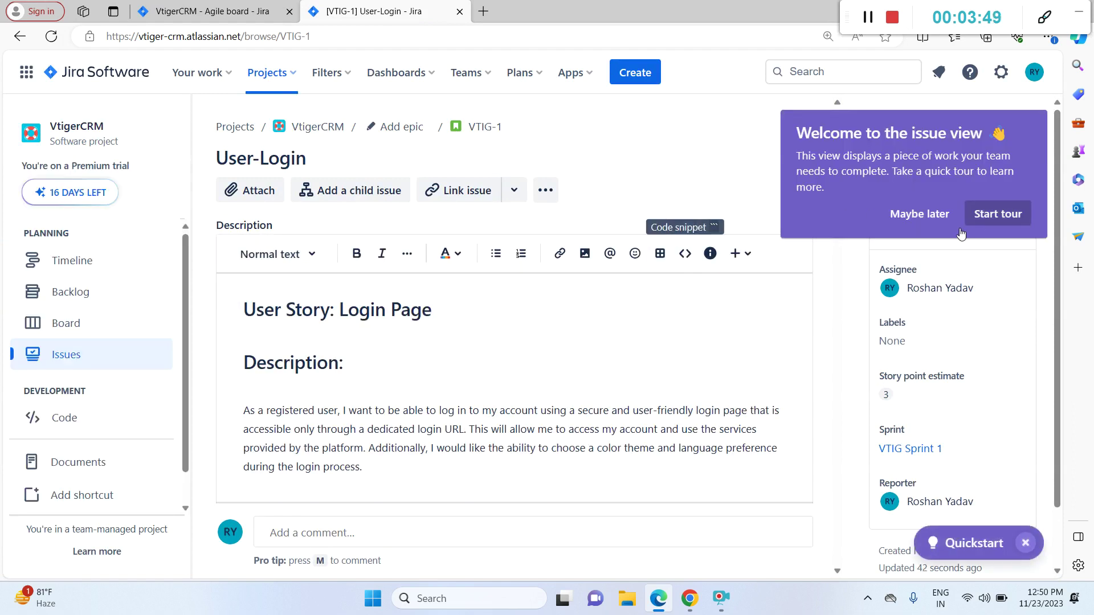
click(925, 216)
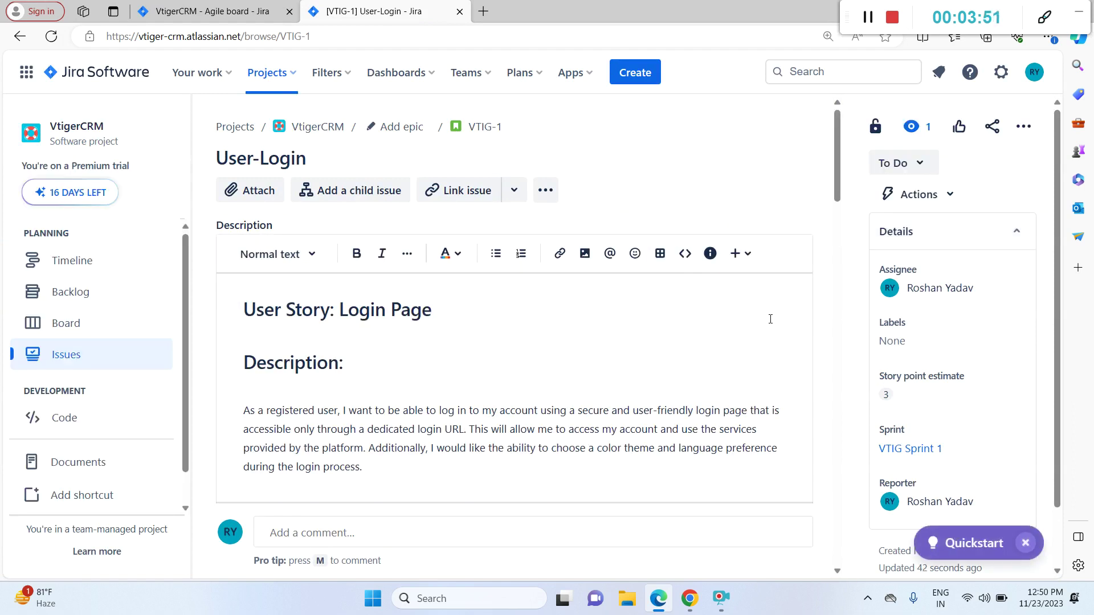
click(499, 304)
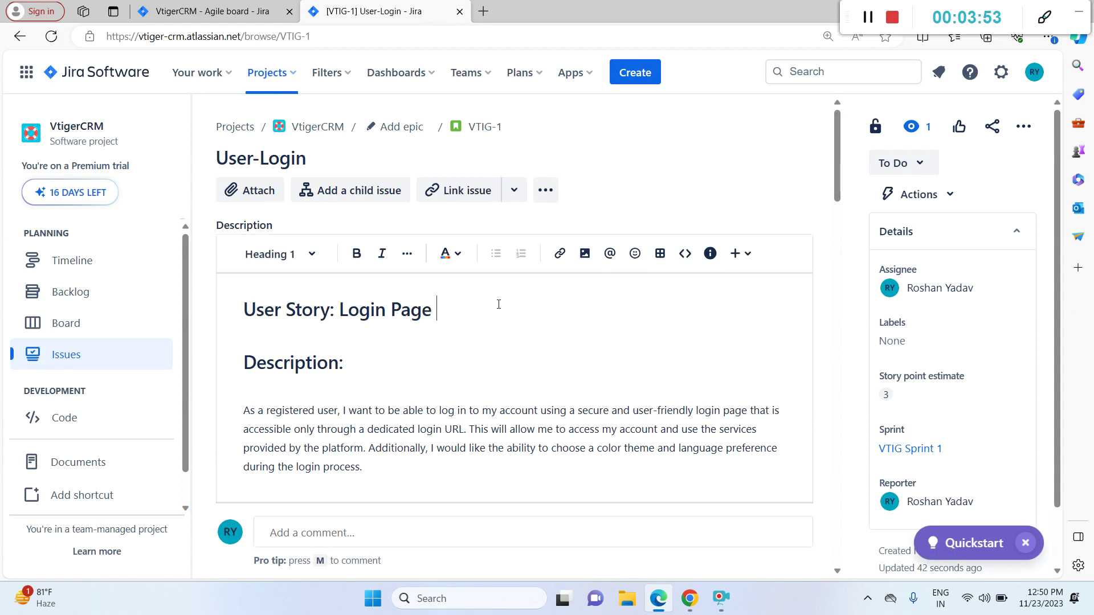
Step: Read the Description section of the login page user story down to the Requirements heading
click(402, 359)
drag(832, 148, 835, 176)
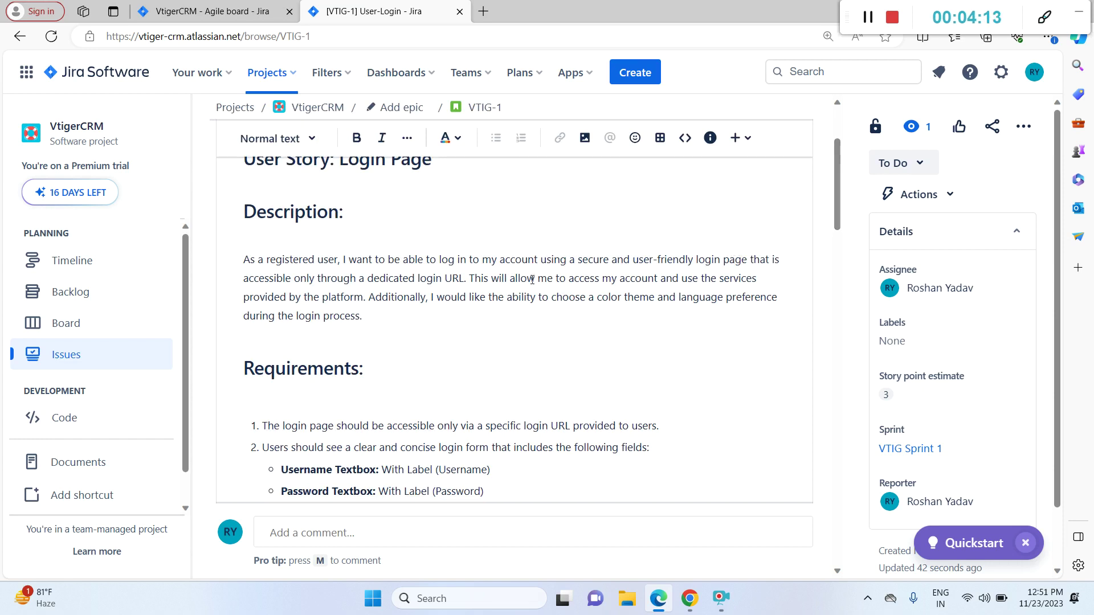
click(465, 277)
drag(465, 278, 457, 291)
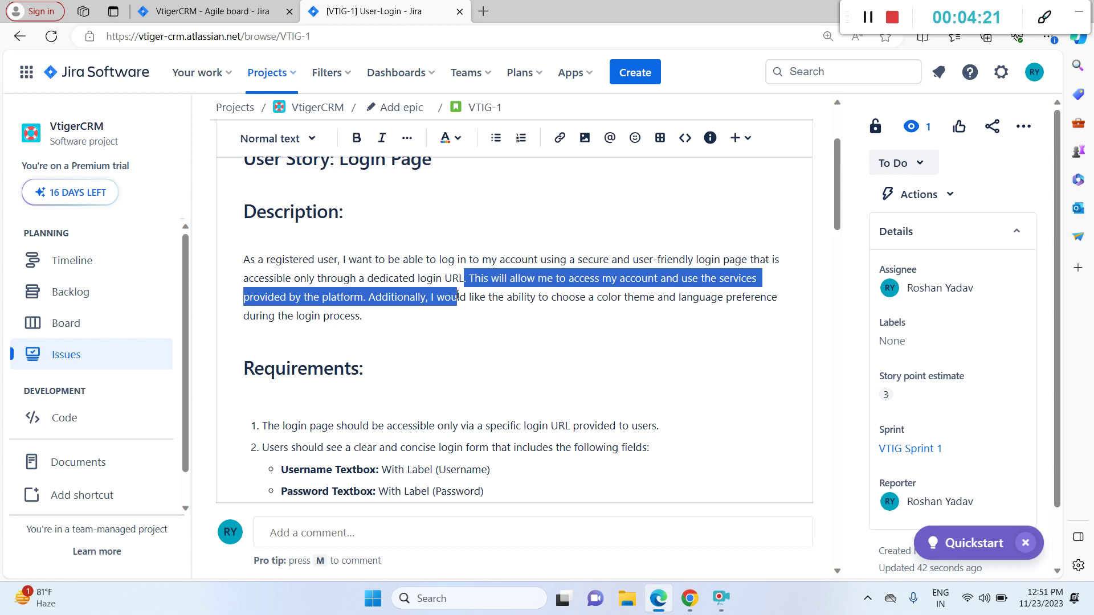
drag(458, 297, 460, 297)
click(382, 314)
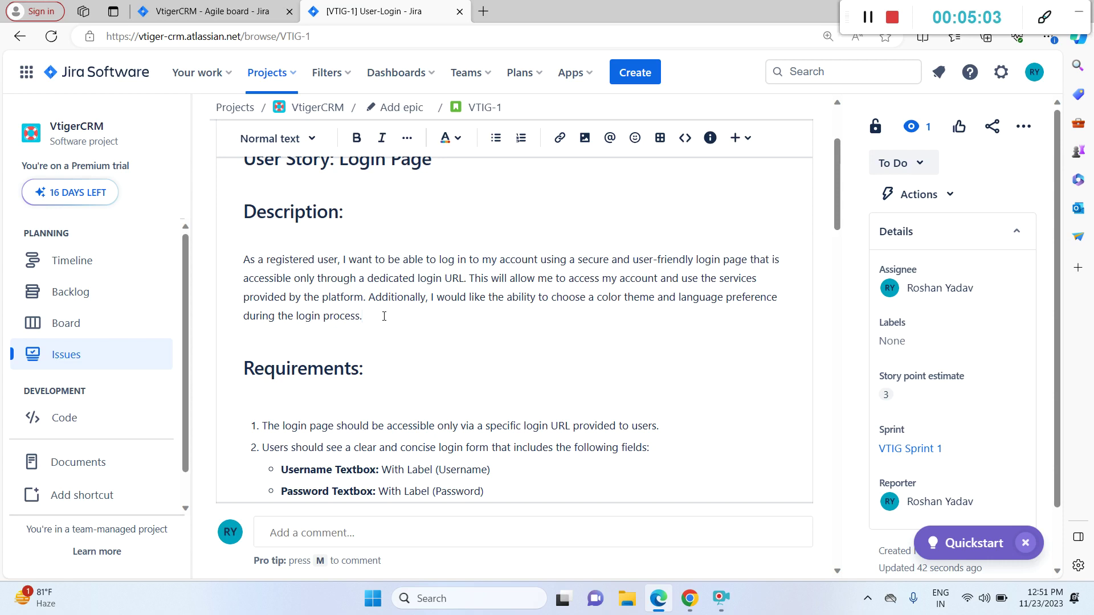
key(Down)
key(Down)
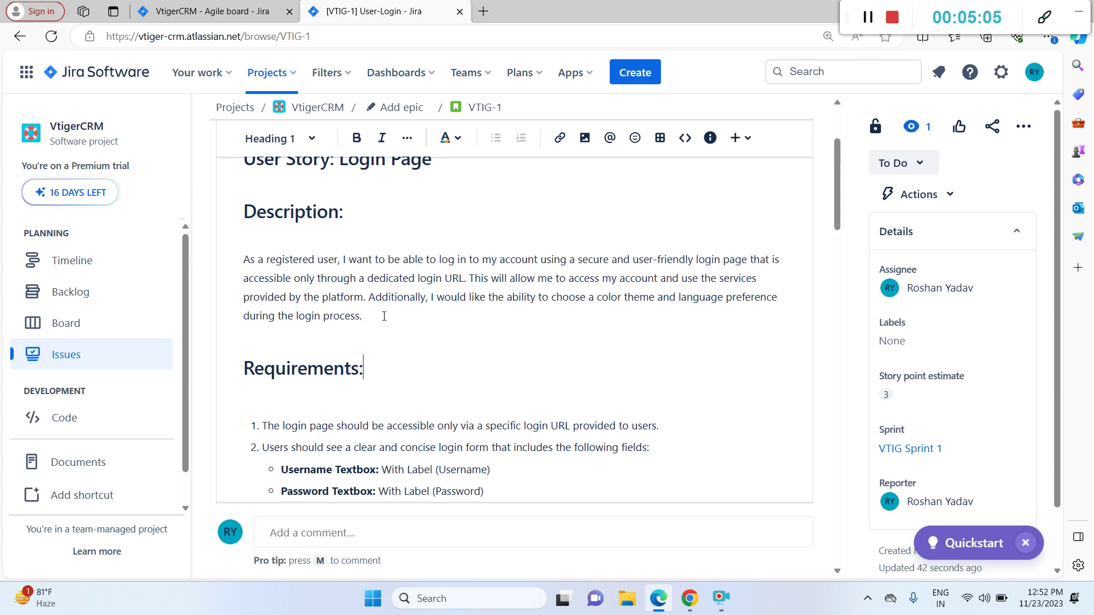
Step: Examine the login URL requirement and the required form fields: username, password, color theme, language and Login button
scroll(384, 316, down, 4)
key(Down)
key(Down)
key(Down)
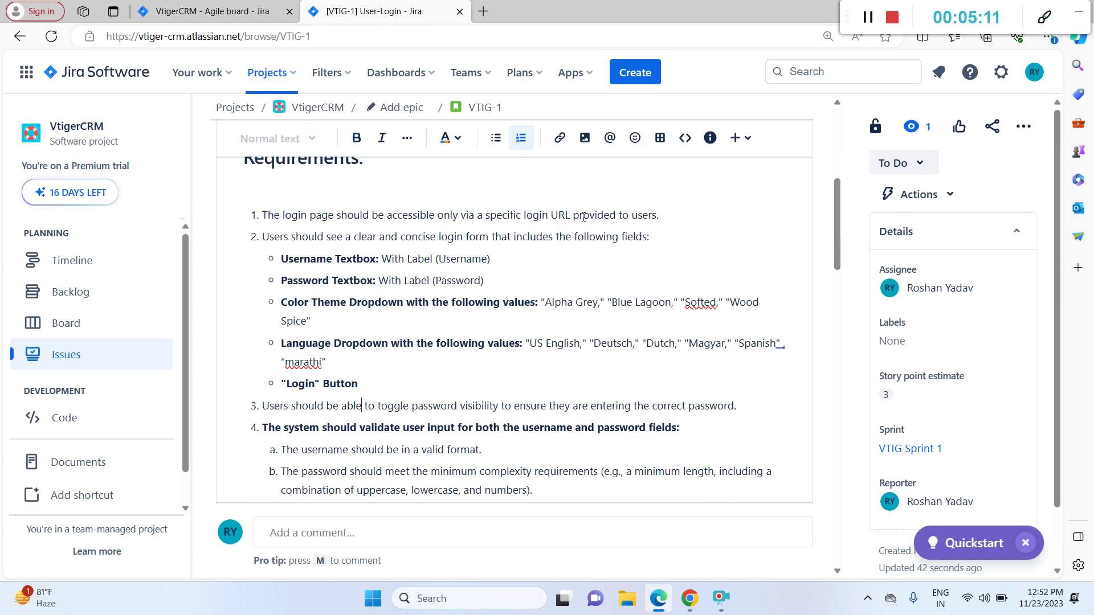
click(661, 217)
double_click(338, 263)
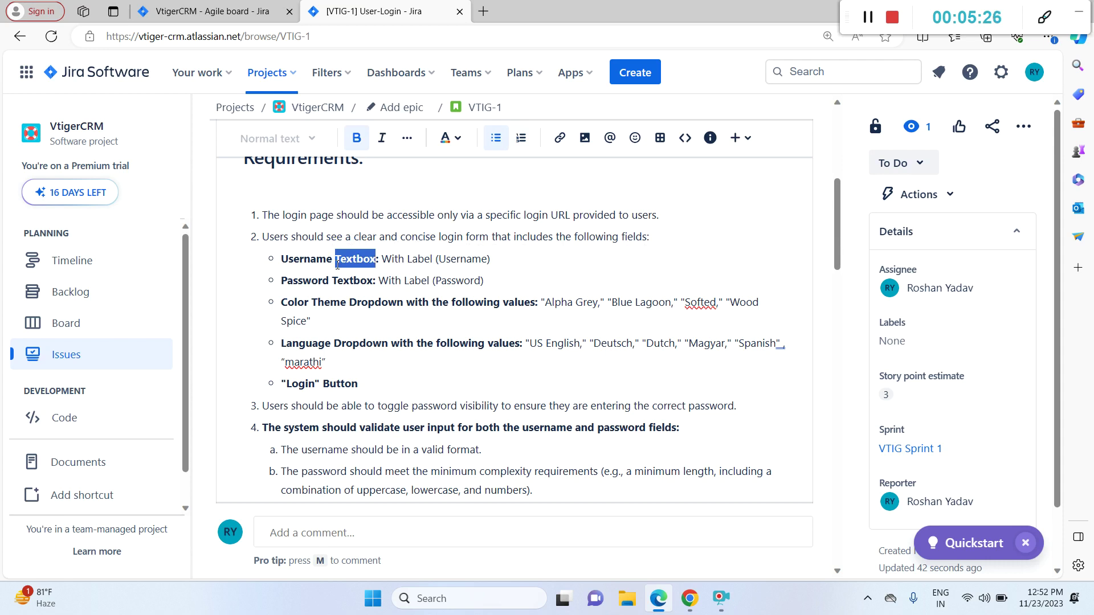
triple_click(461, 261)
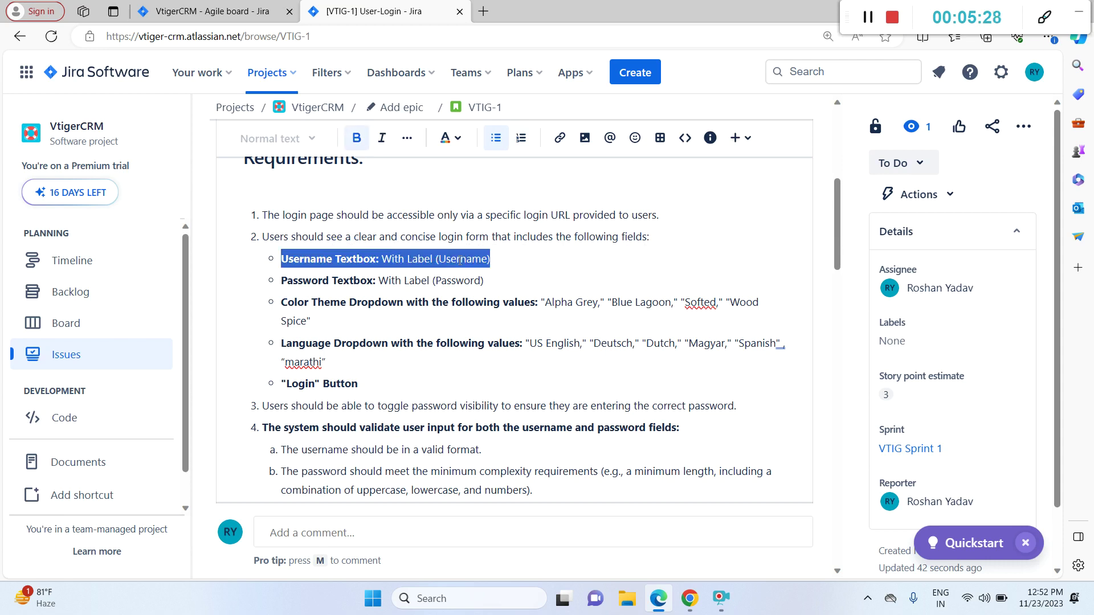
click(379, 279)
click(465, 280)
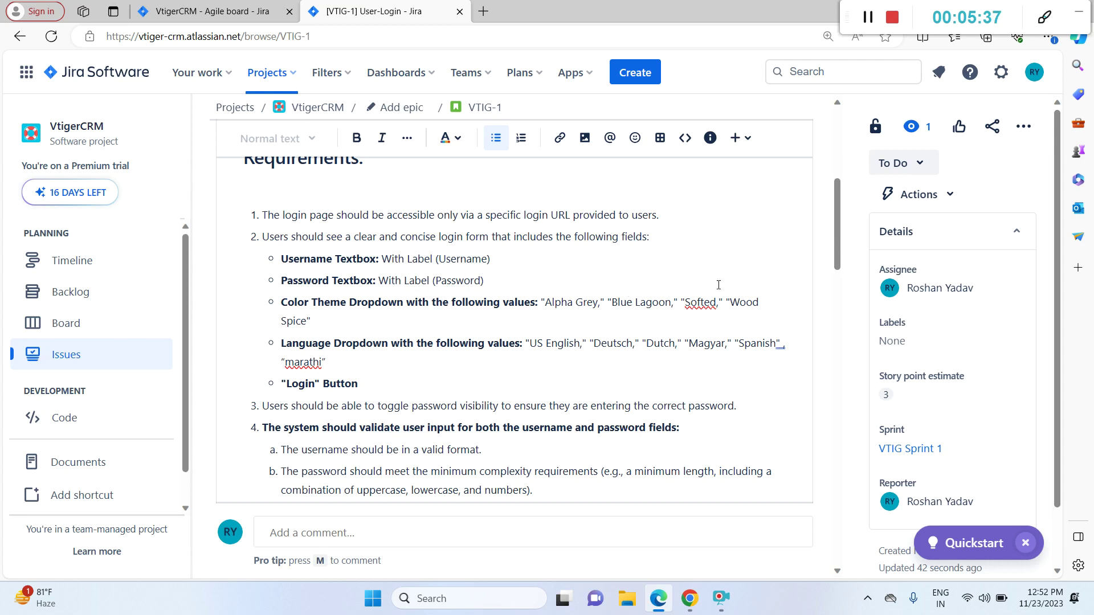
click(400, 316)
drag(326, 362, 522, 342)
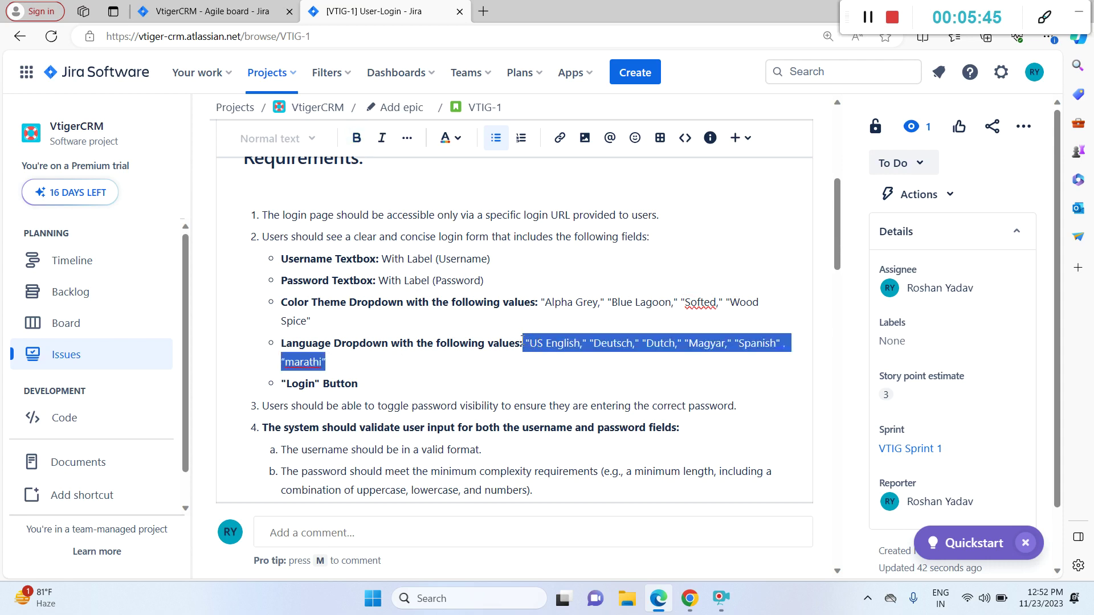
click(427, 378)
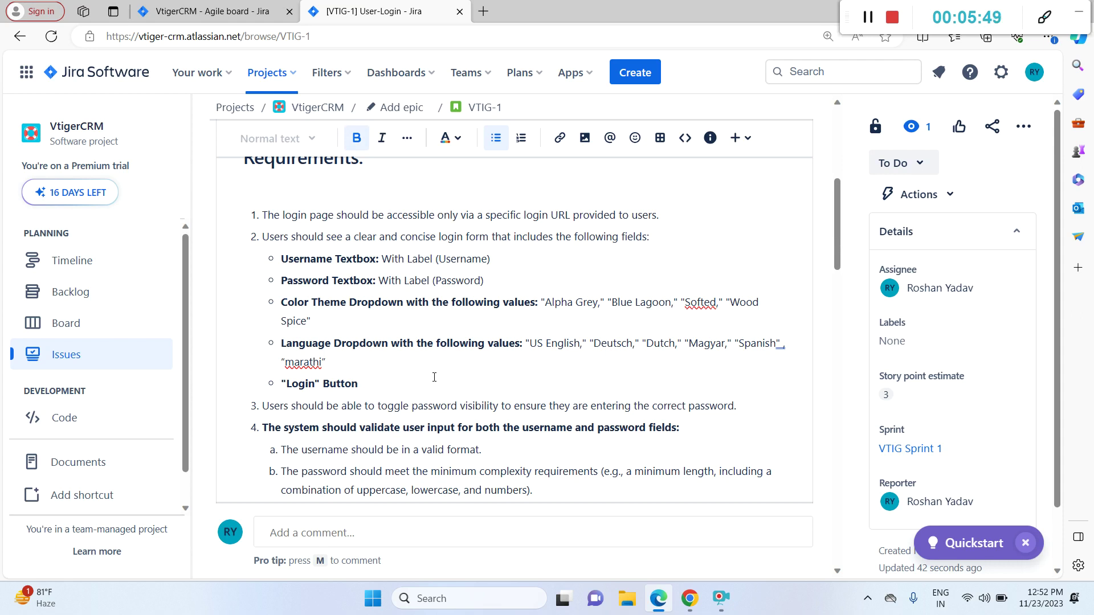
Step: Review the remaining requirements, including the password visibility toggle, and continue to the Acceptance Criteria section
scroll(842, 226, down, 1)
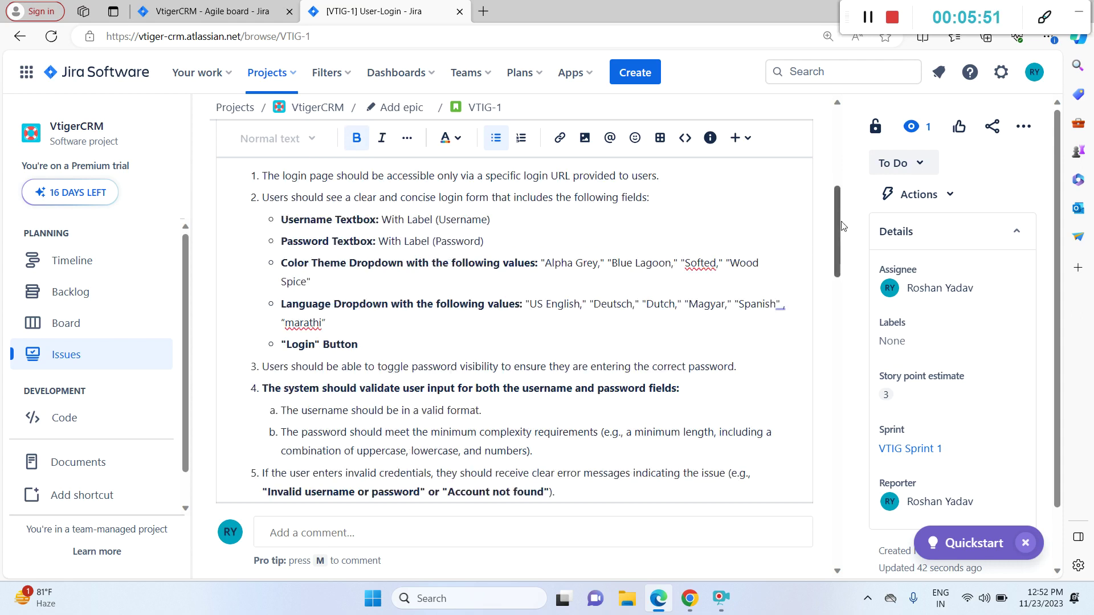
scroll(841, 225, down, 2)
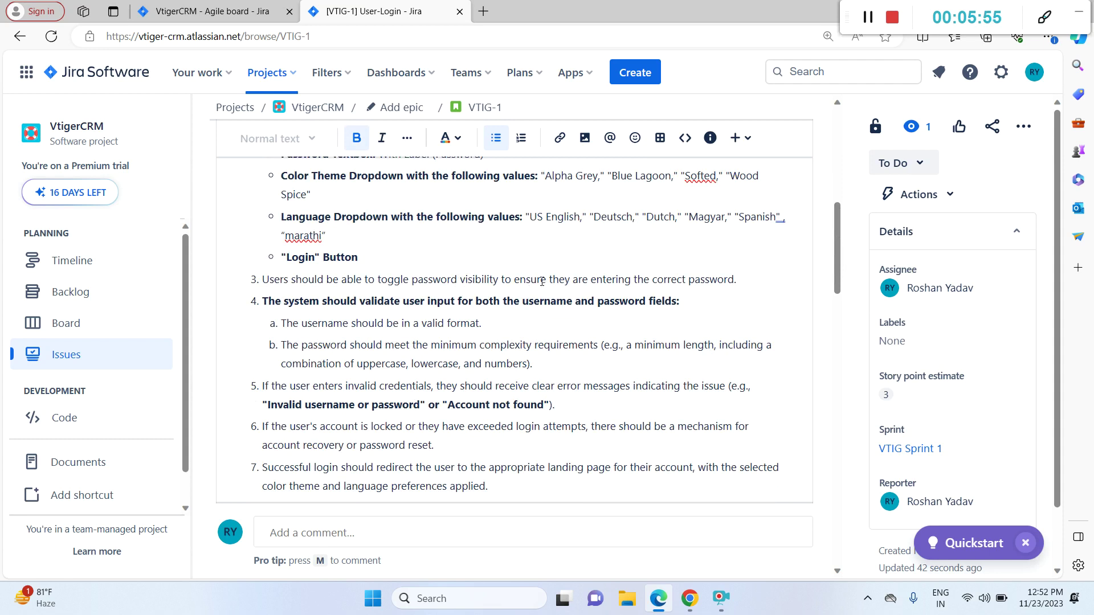
triple_click(740, 281)
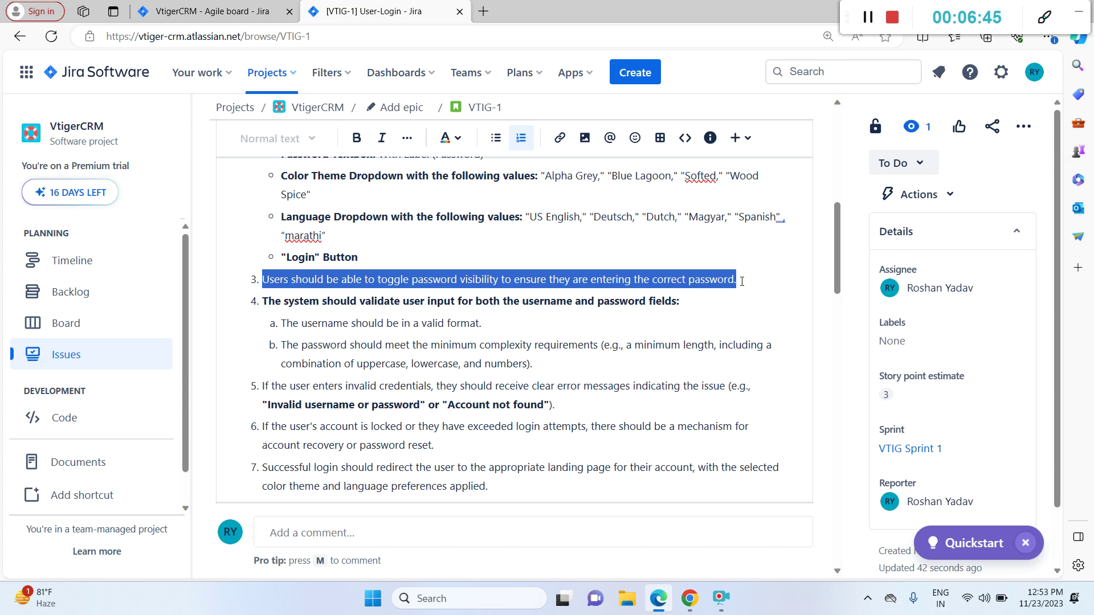
click(685, 273)
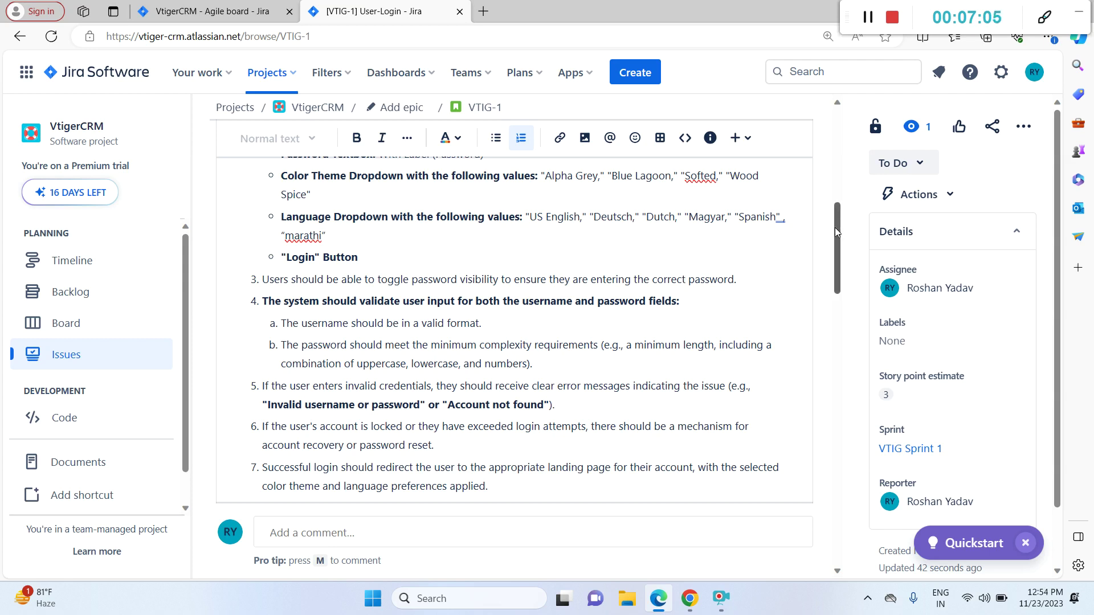
click(723, 257)
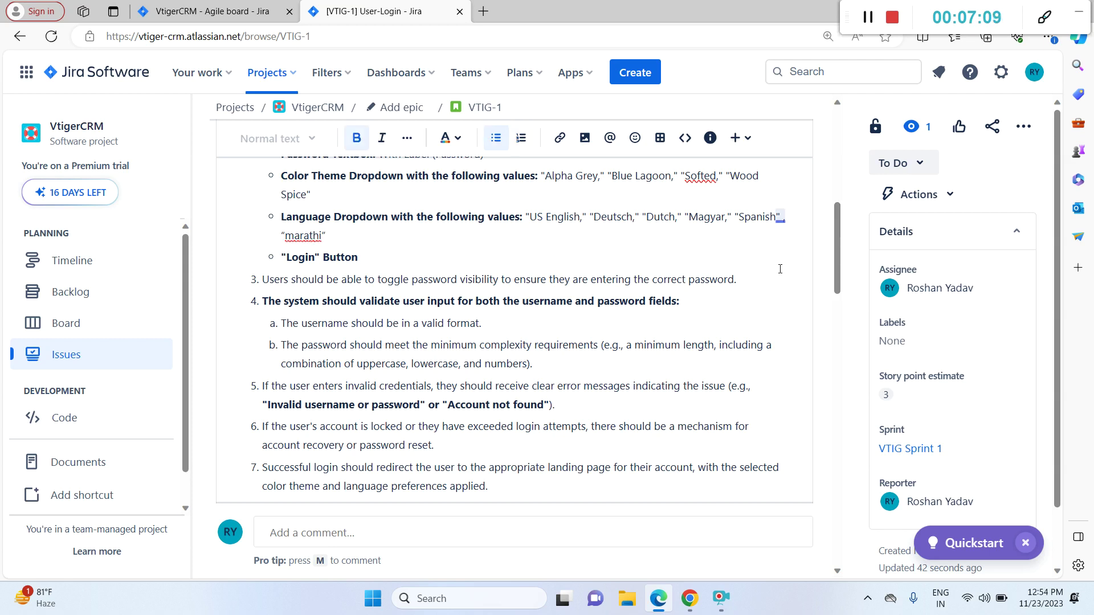
scroll(838, 259, down, 3)
scroll(836, 259, down, 3)
drag(835, 281, 833, 326)
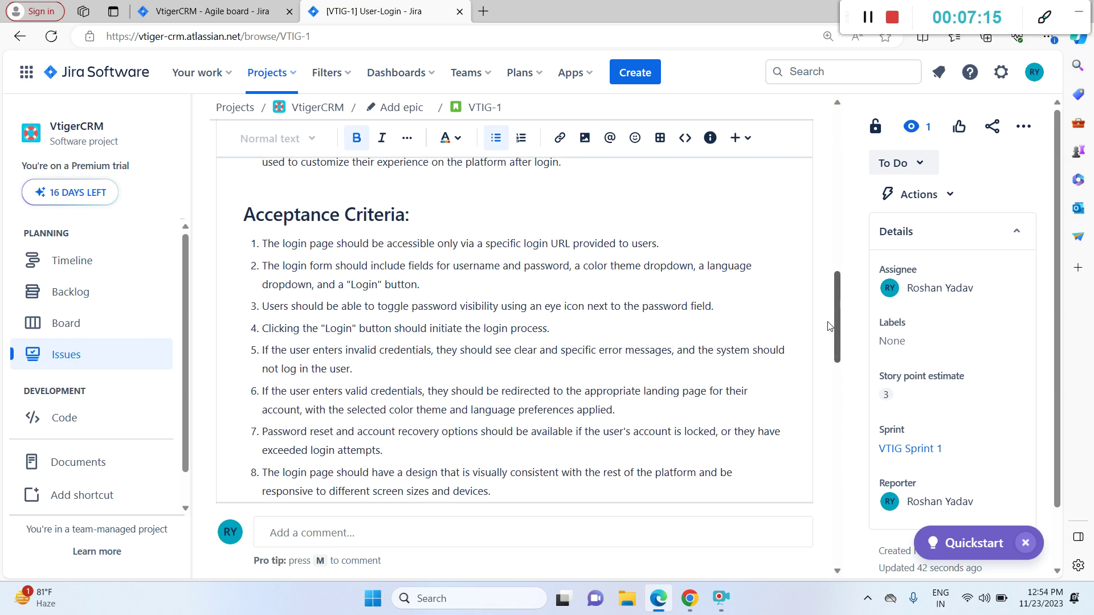
Step: Read the full Acceptance Criteria list of the login page user story, from the login URL item through the stored preferences item
click(507, 206)
triple_click(510, 207)
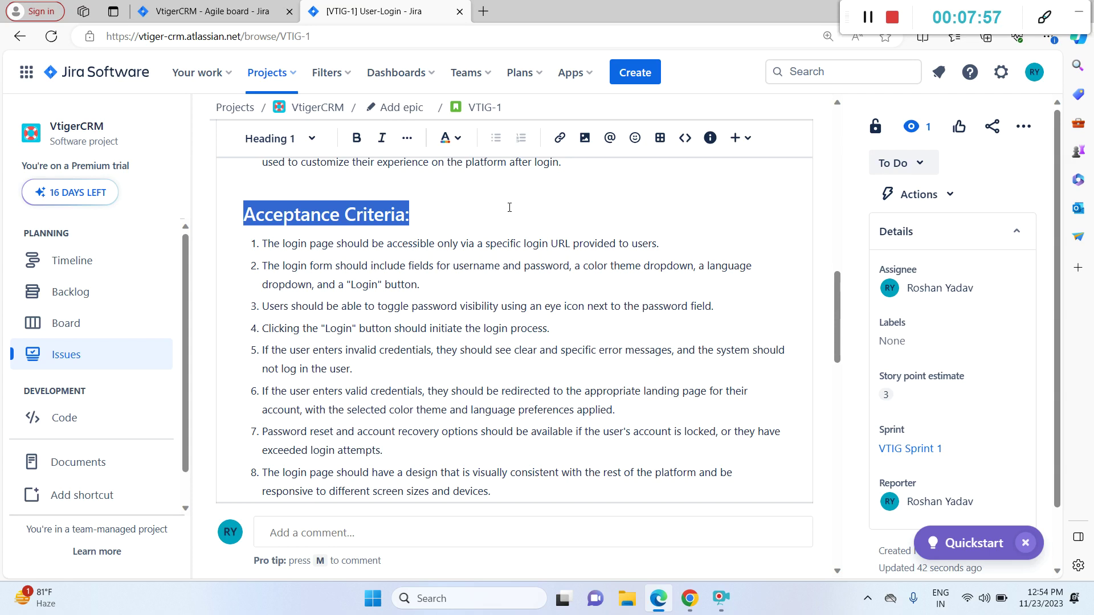
click(410, 214)
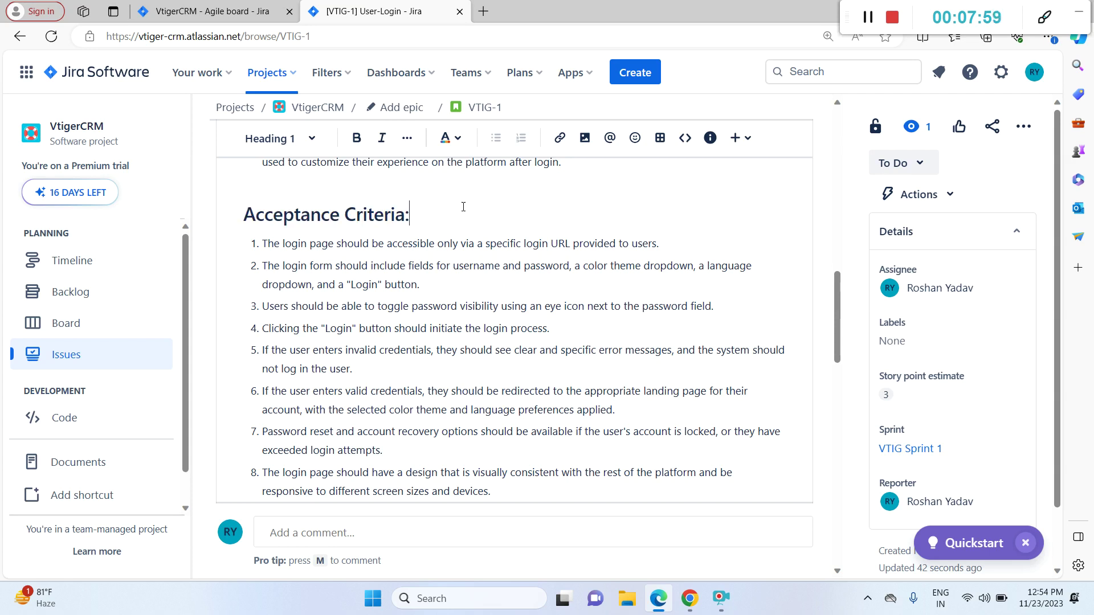
drag(257, 246, 539, 488)
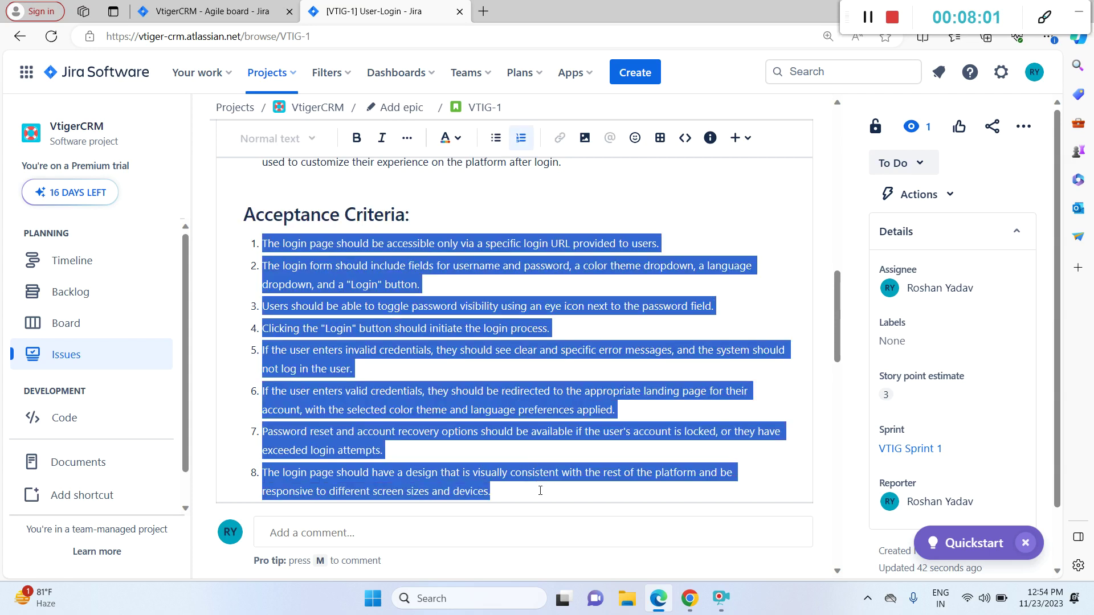
click(629, 449)
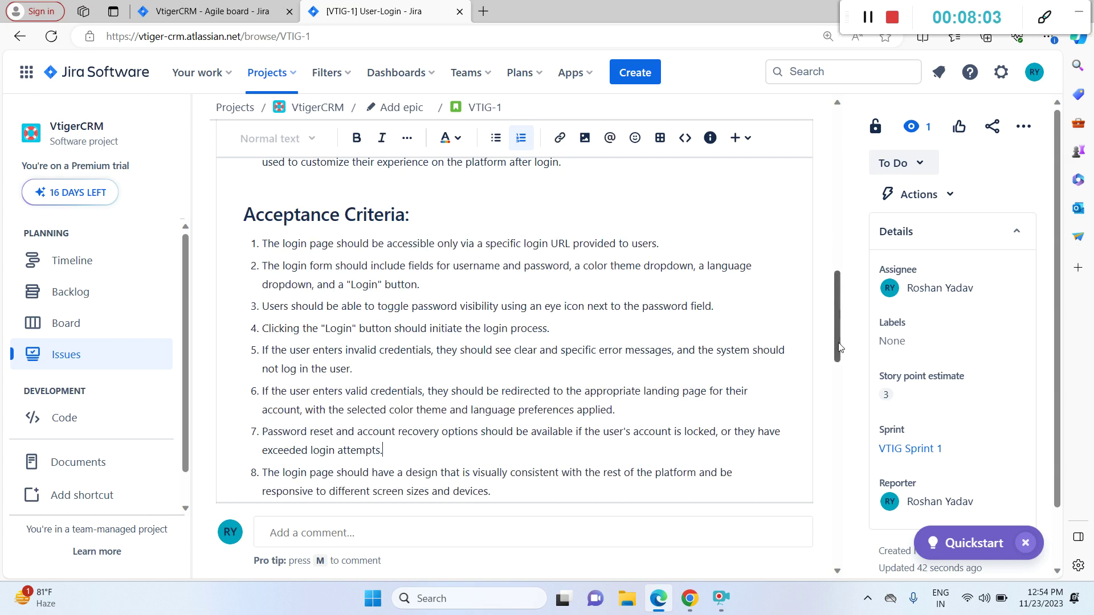
scroll(843, 363, down, 2)
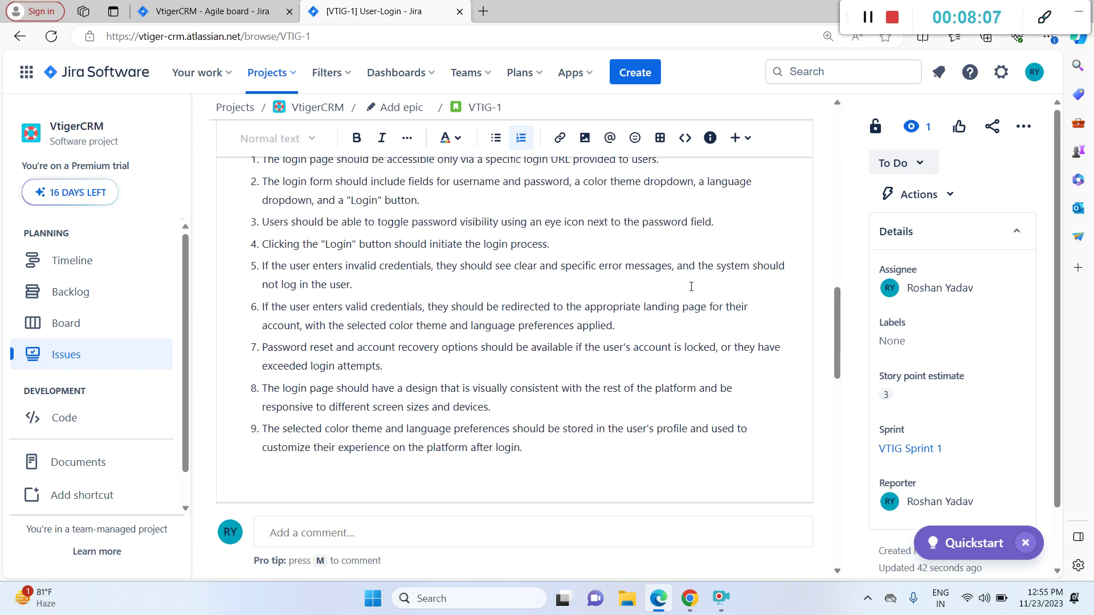
Step: Reread the Requirements list, including form fields and input validation, and compare it with the Acceptance Criteria
drag(835, 364, 837, 268)
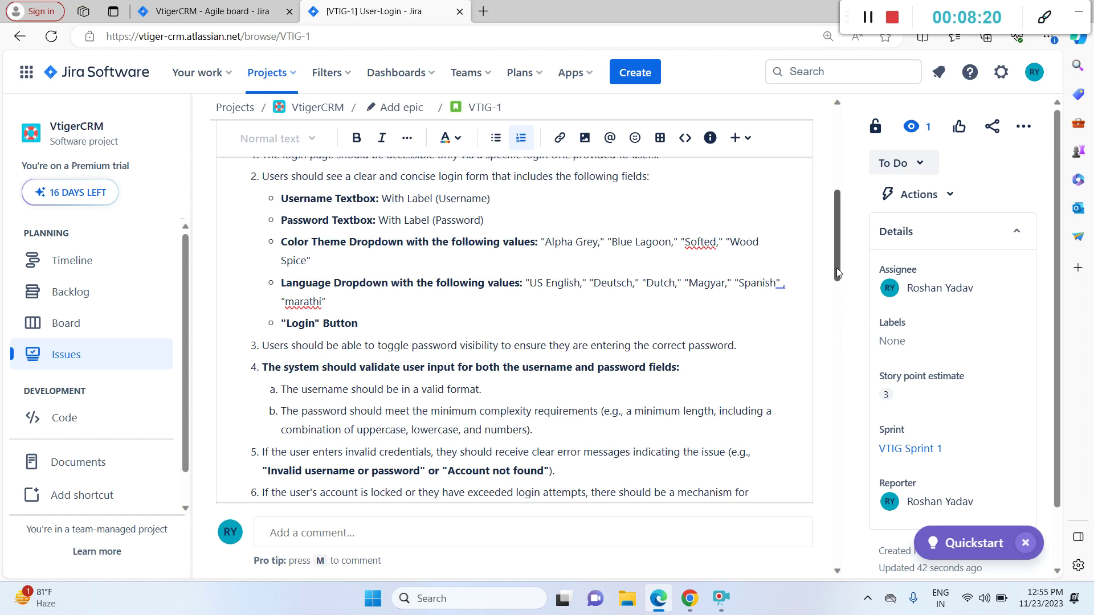
drag(837, 268, 836, 244)
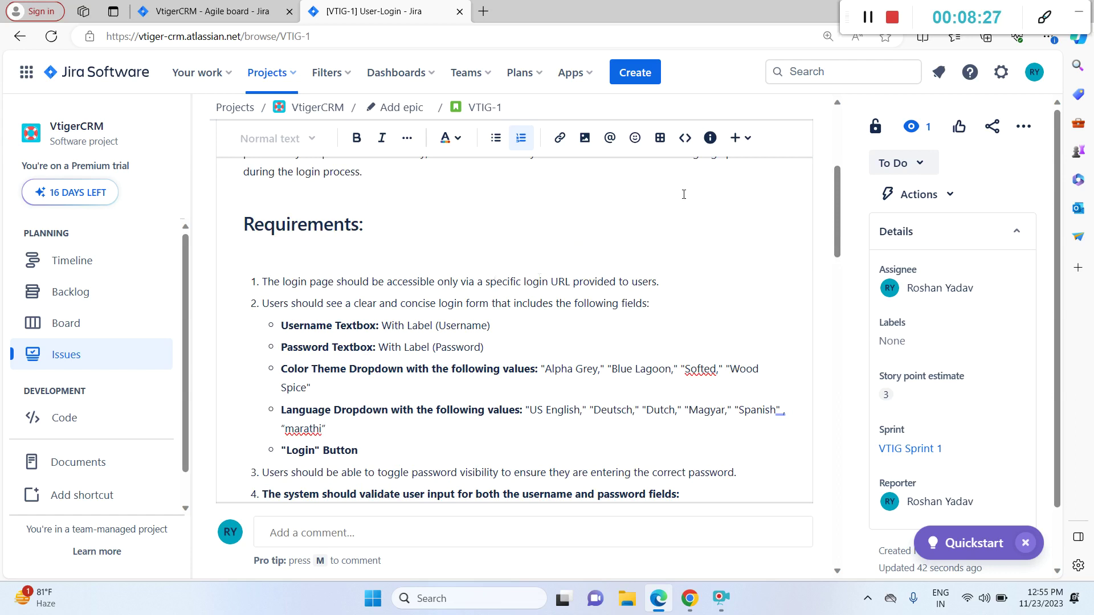
mouse_move(835, 208)
mouse_down()
mouse_move(835, 279)
mouse_move(836, 228)
mouse_up()
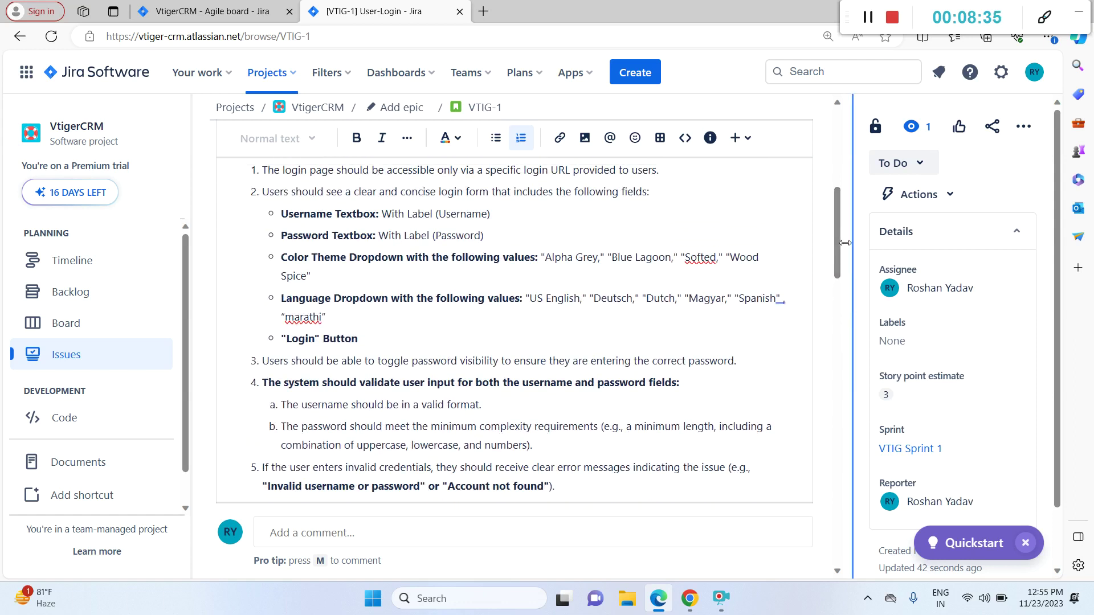
scroll(766, 341, down, 10)
click(670, 312)
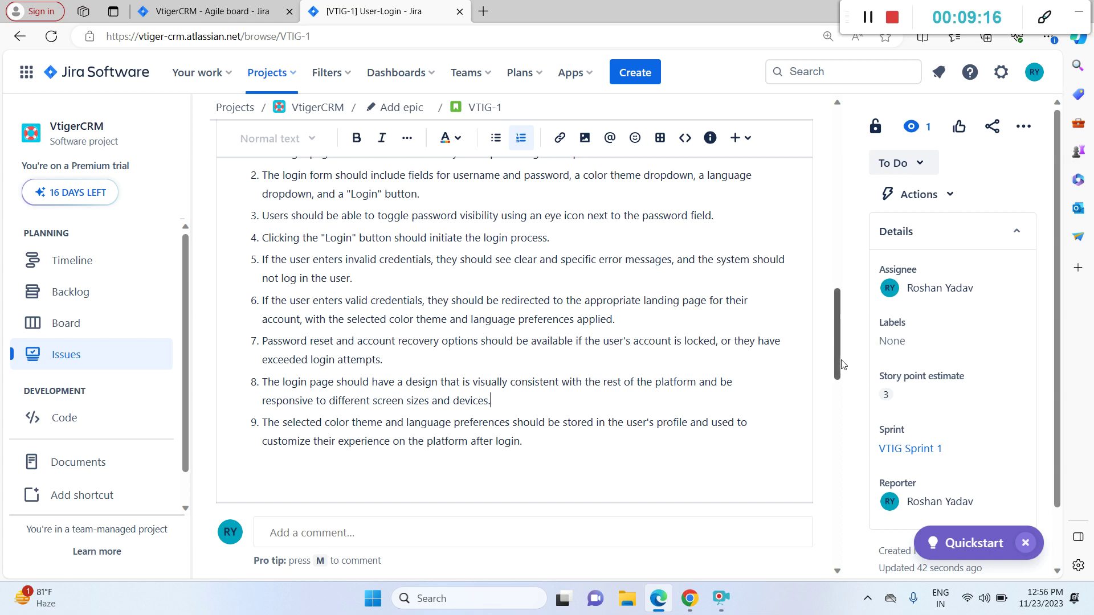
Step: Recap the story's structure by viewing its Description, Requirements and Acceptance Criteria sections
drag(836, 364, 814, 198)
scroll(814, 211, down, 3)
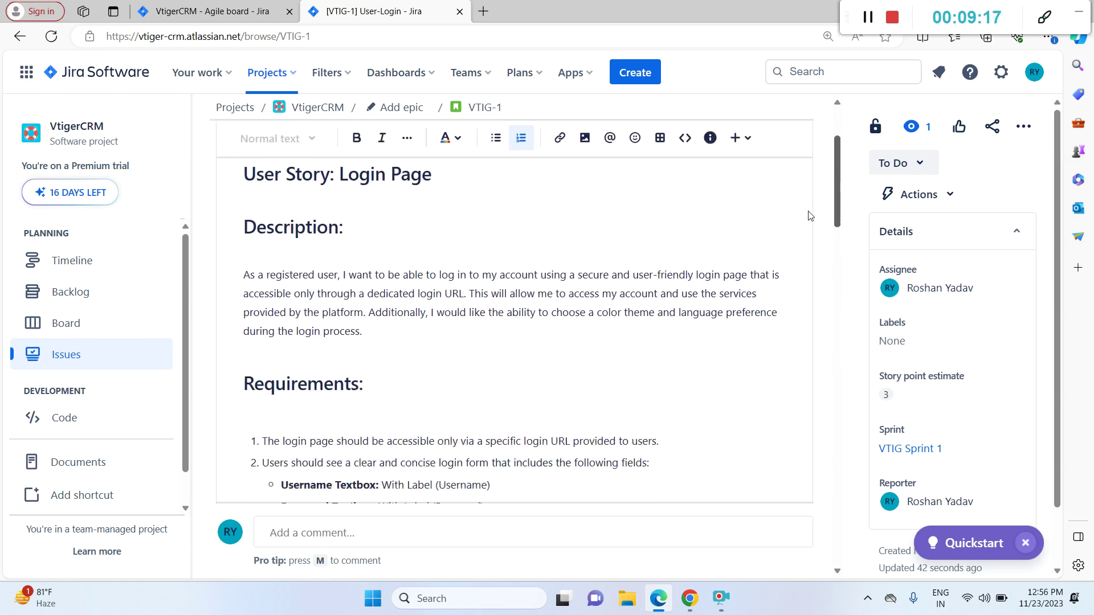
scroll(811, 231, up, 1)
click(593, 340)
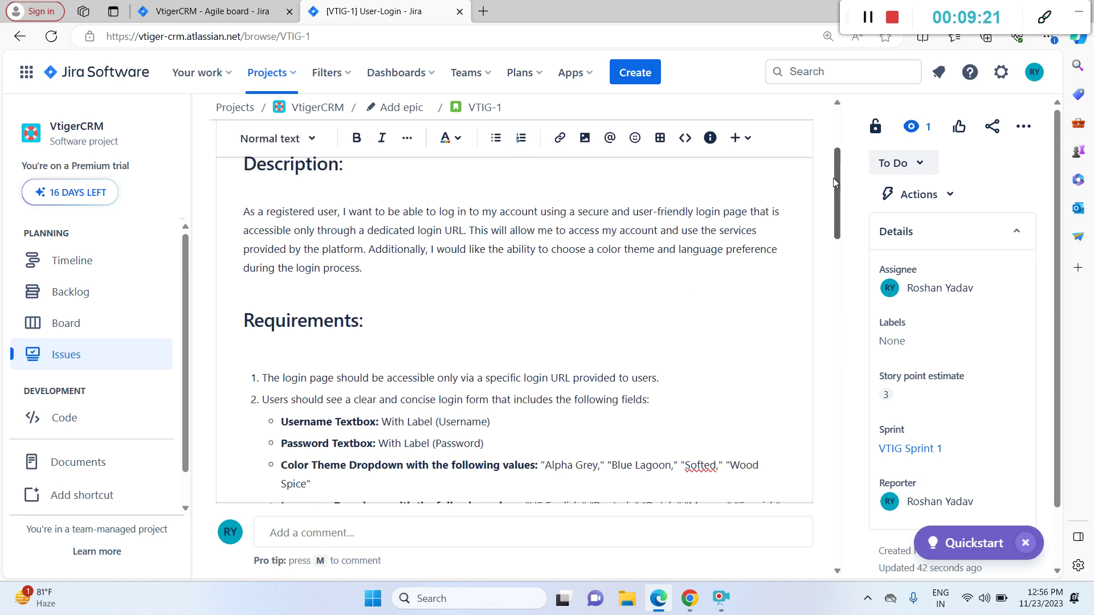
drag(833, 177, 814, 305)
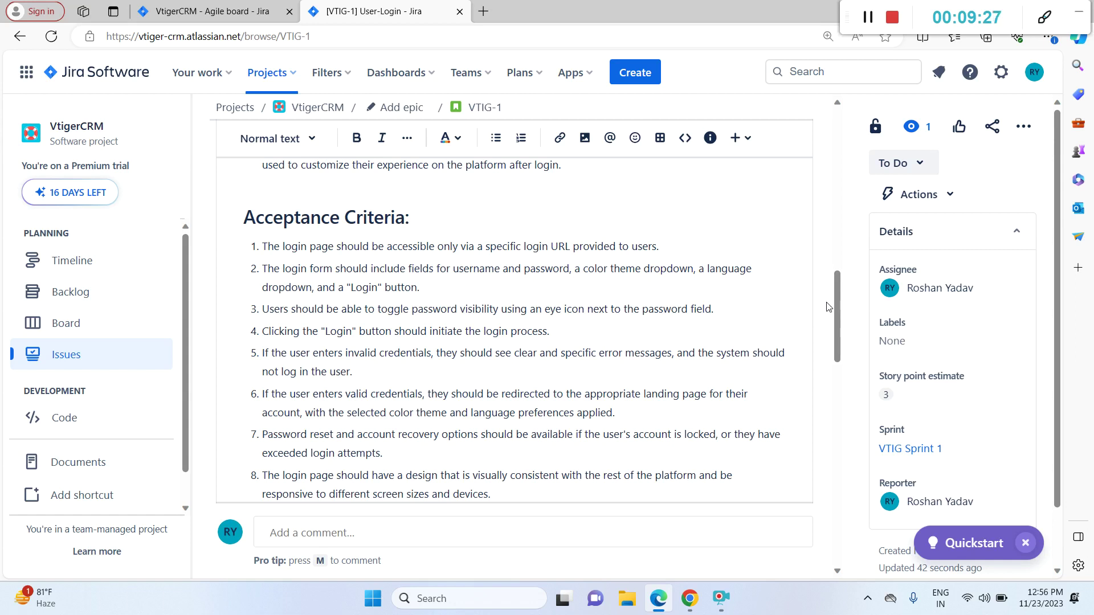
drag(839, 314, 860, 195)
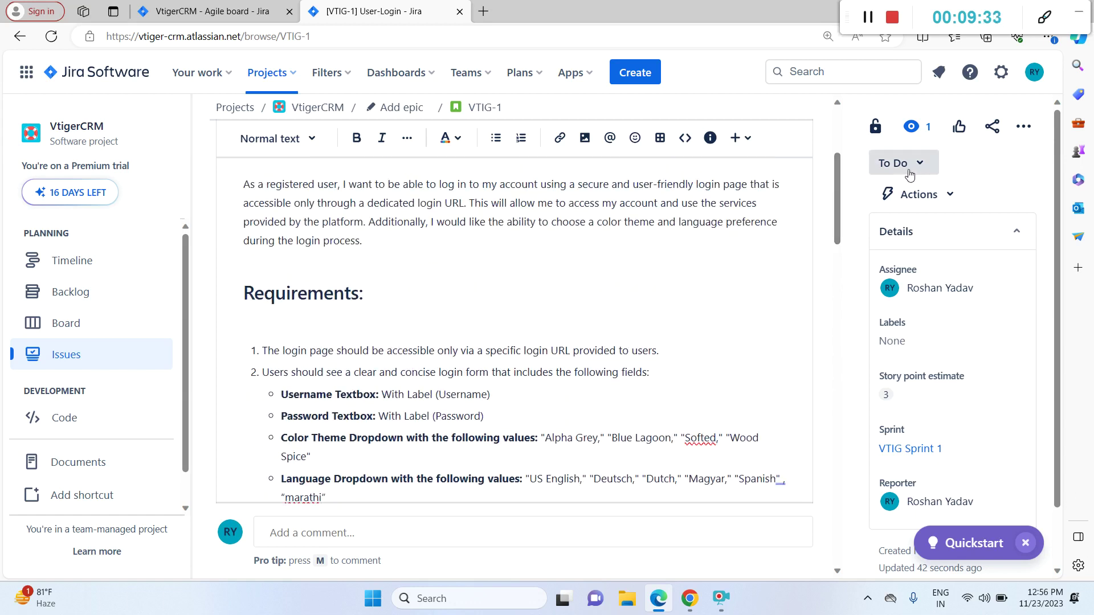
click(657, 291)
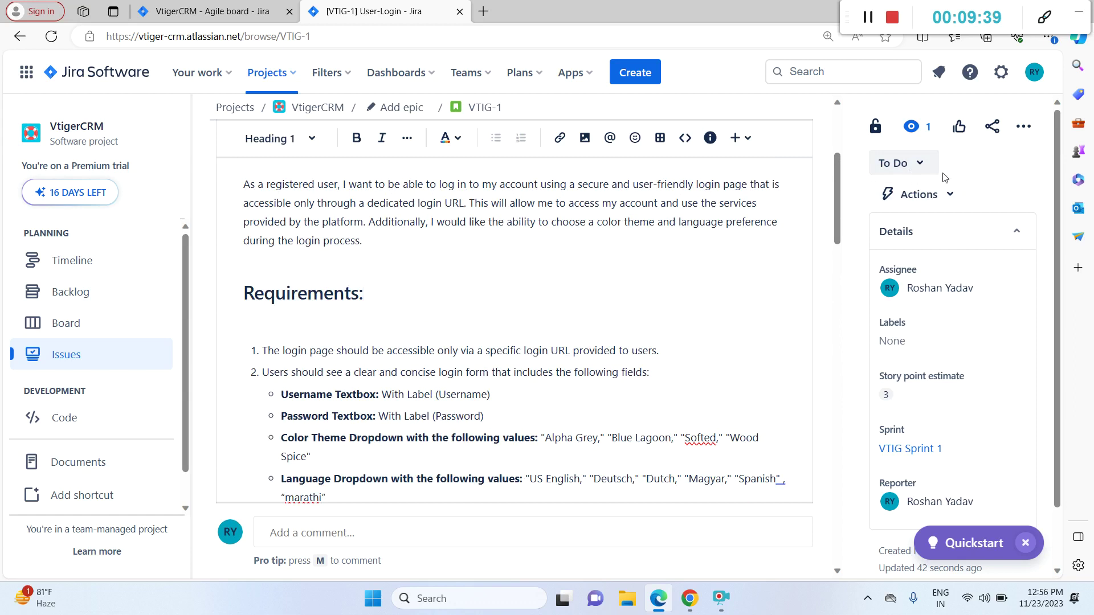
Step: Assign the User-Login issue to ExpertView Training and check the assignee's profile card
click(959, 288)
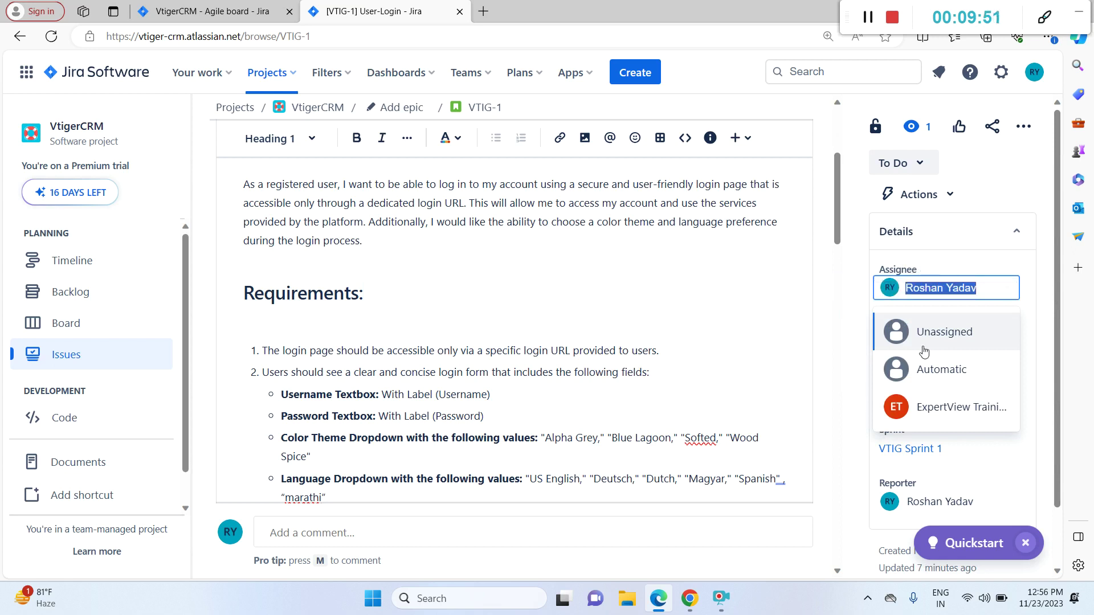
click(919, 414)
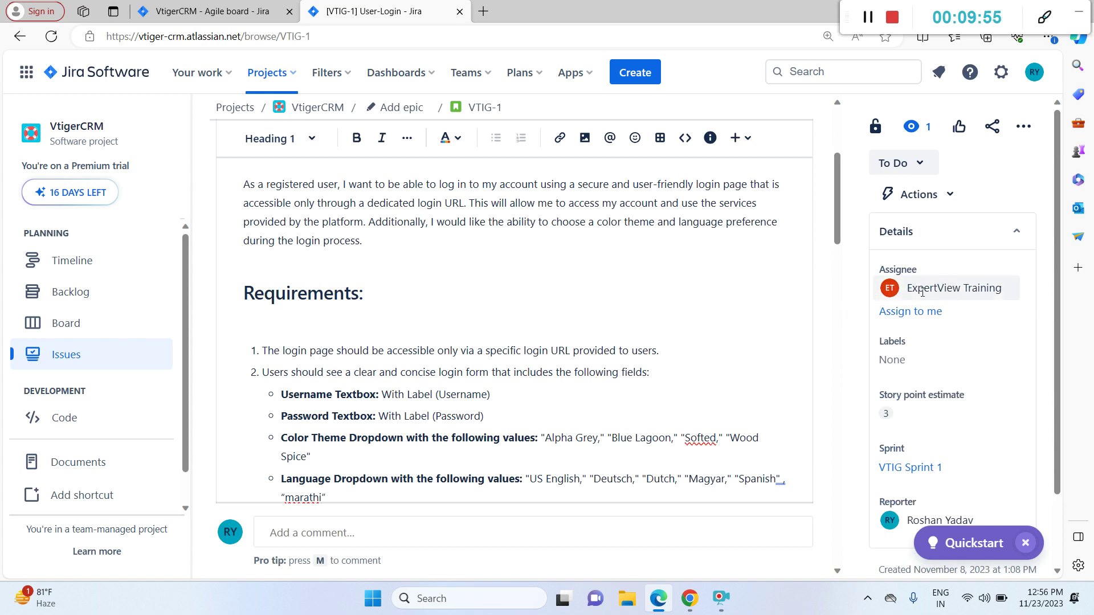
mouse_move(935, 294)
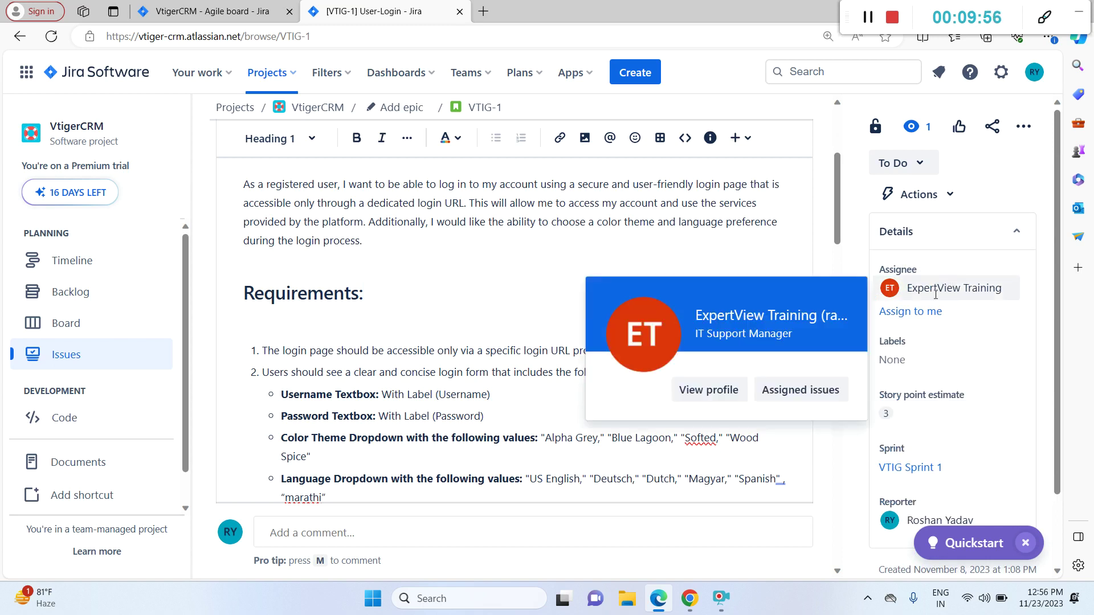
Step: Inspect the editable Story point estimate field and the beginning of the user story's description
click(893, 412)
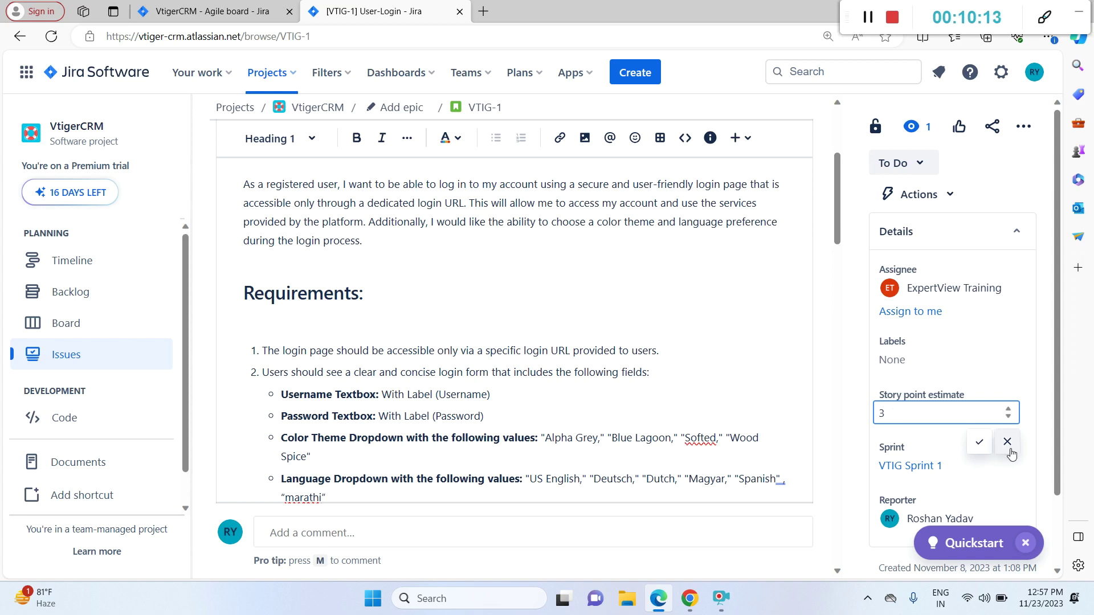
click(972, 447)
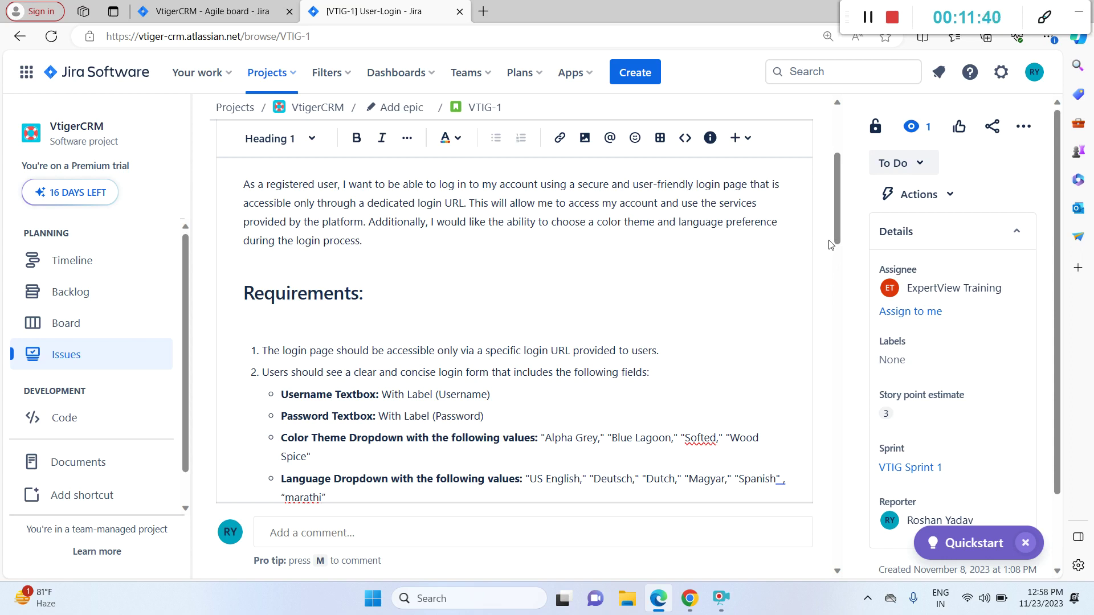
click(773, 316)
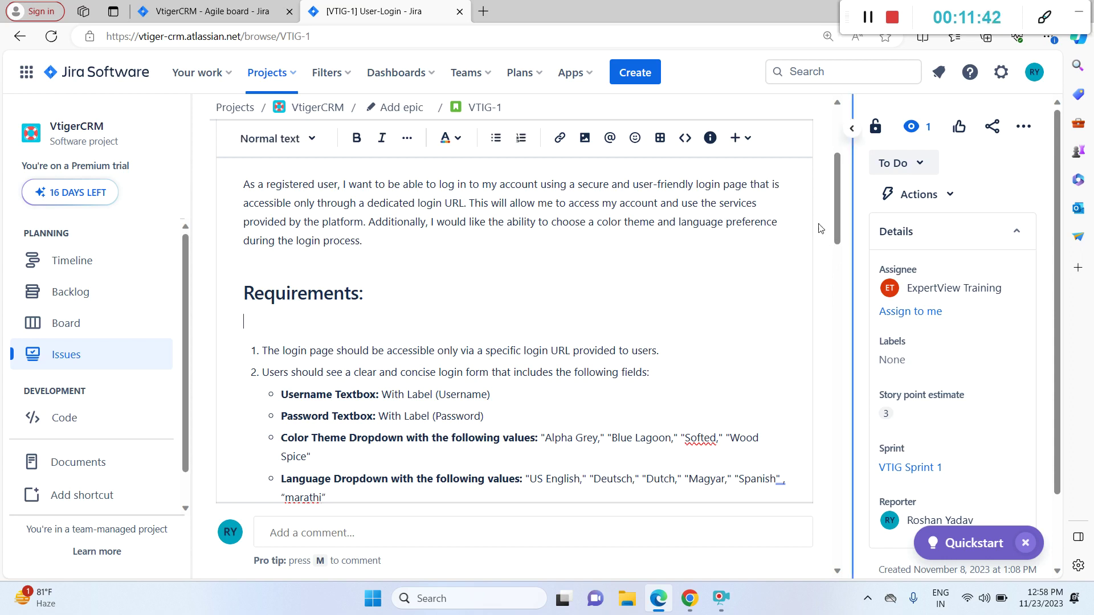
scroll(841, 202, up, 3)
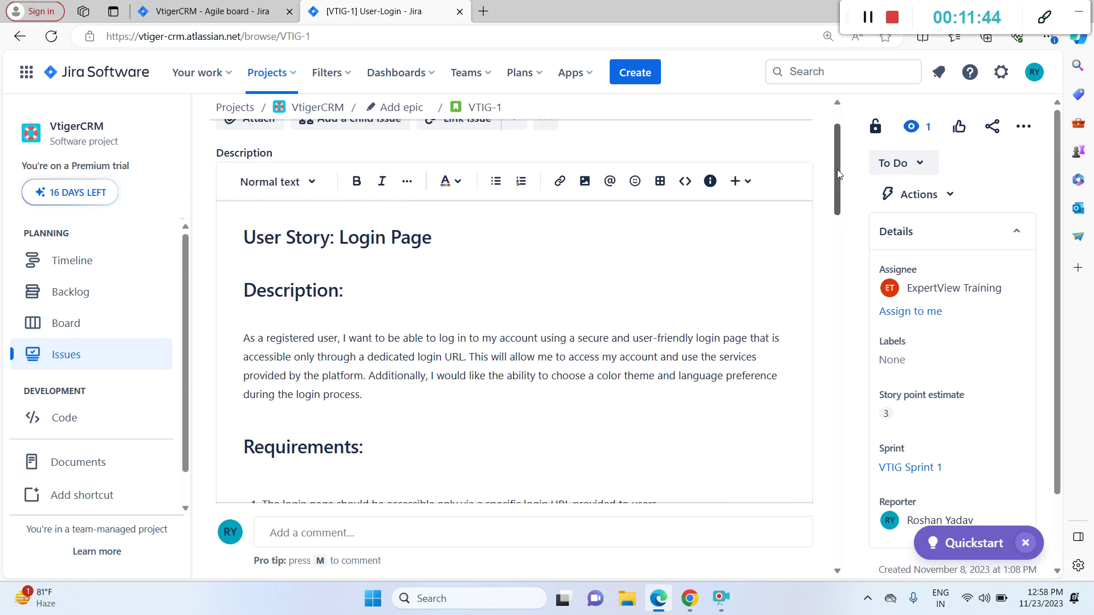
scroll(836, 187, up, 3)
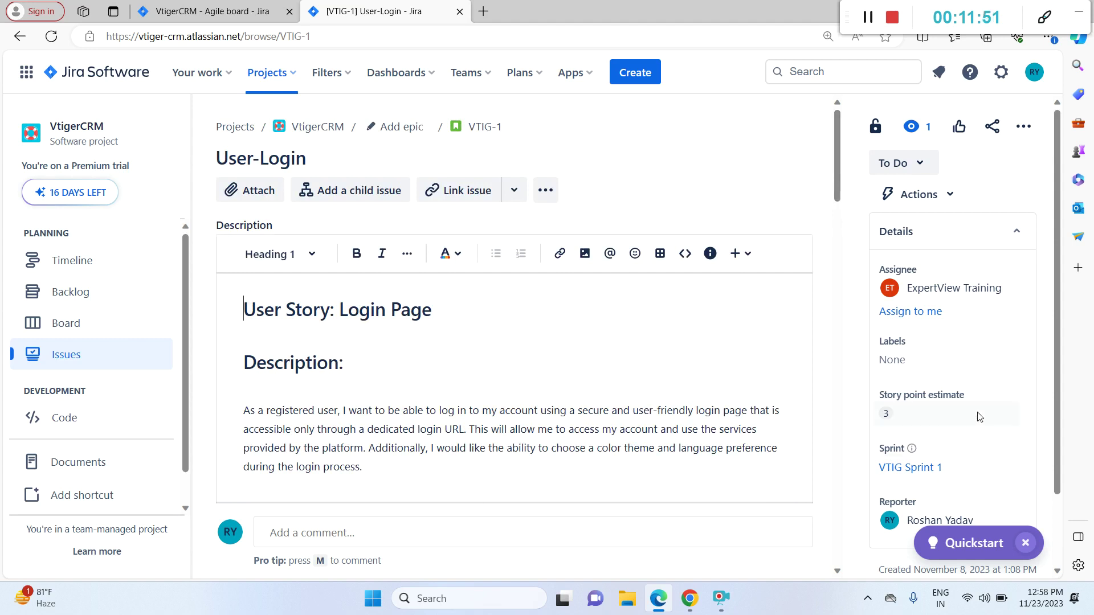
click(892, 414)
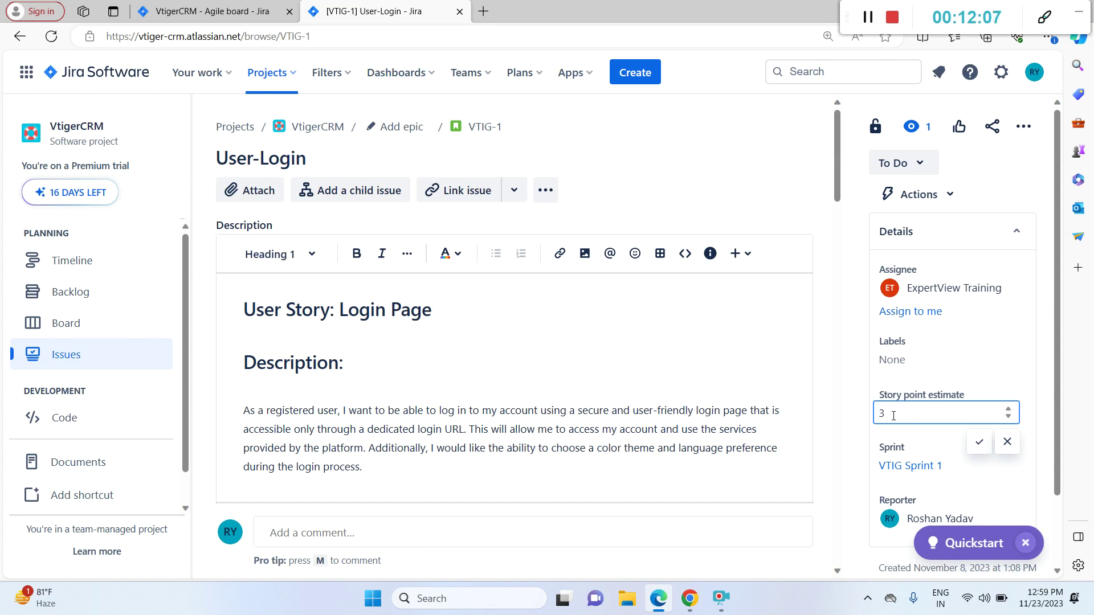
click(645, 413)
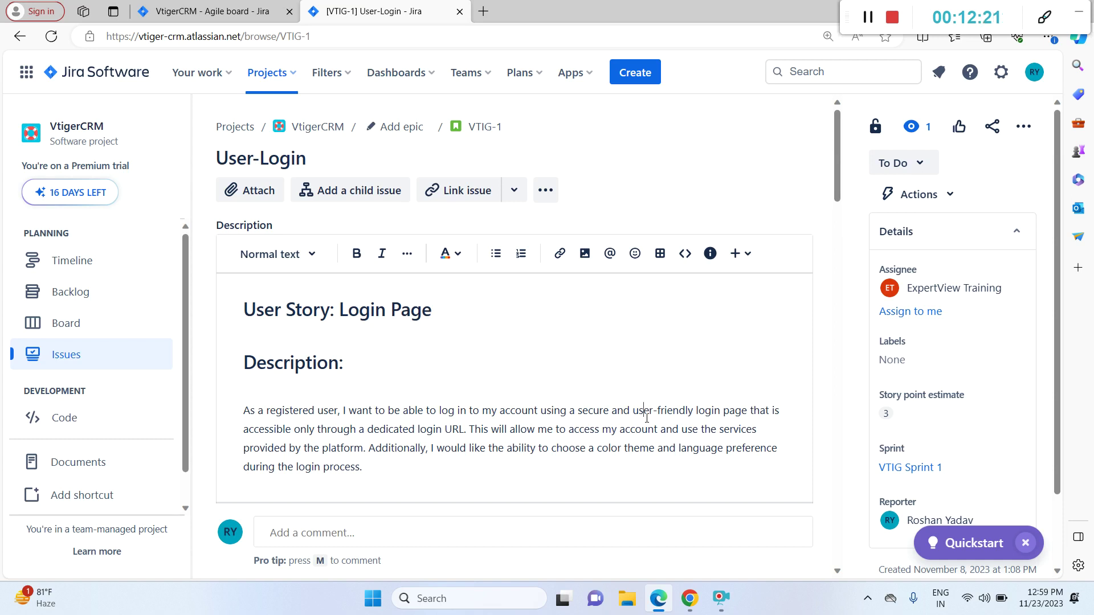
click(680, 353)
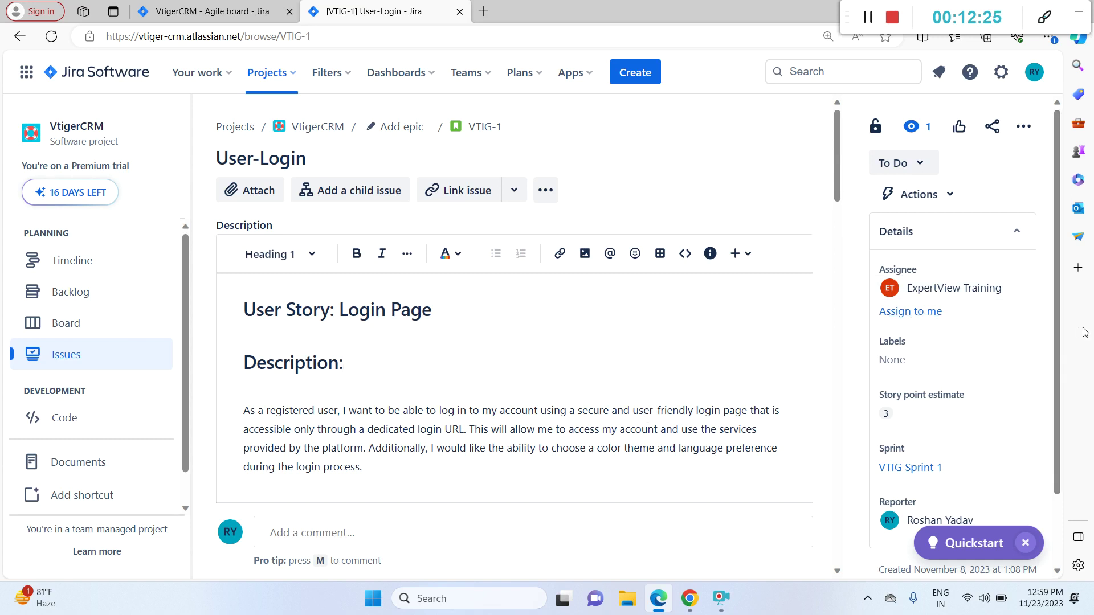
Step: Review the issue's assignee, sprint, reporter and creation and update dates, and view its list of watchers
scroll(1068, 370, down, 1)
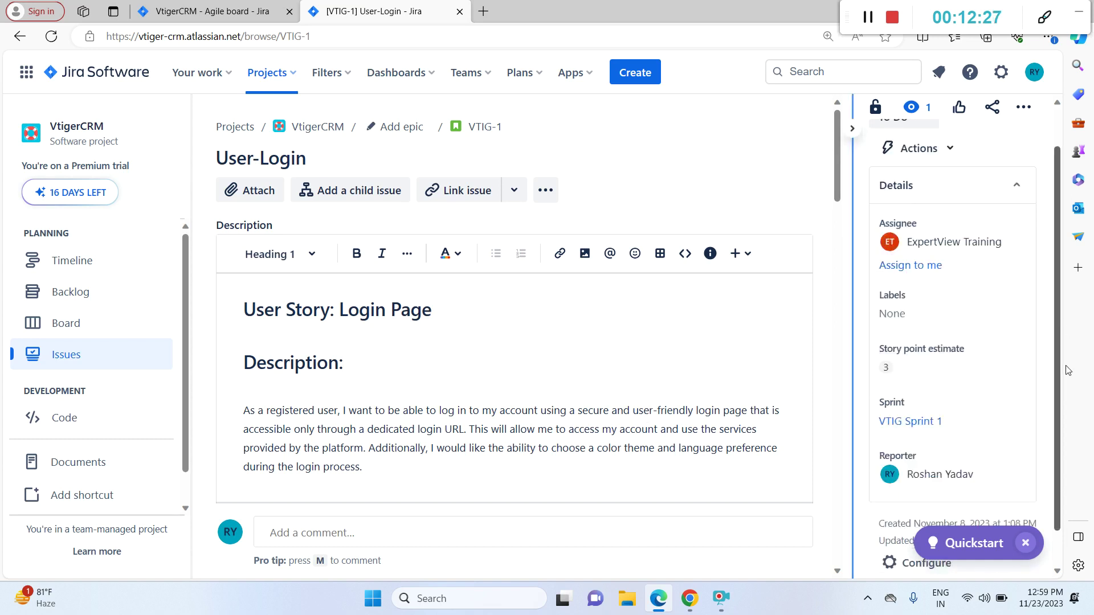
scroll(1065, 381, down, 1)
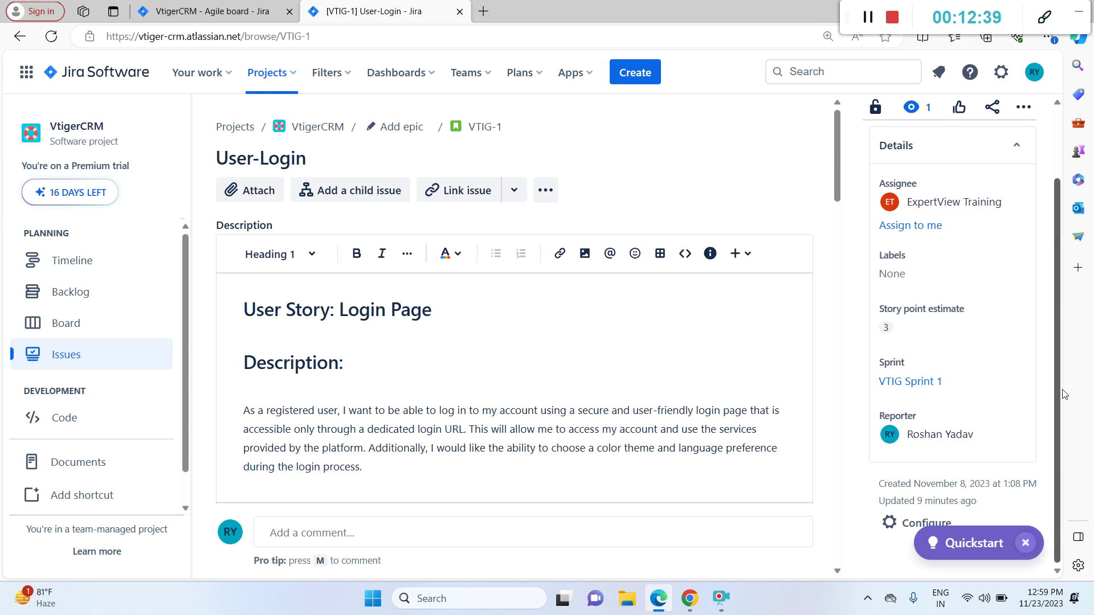
click(769, 362)
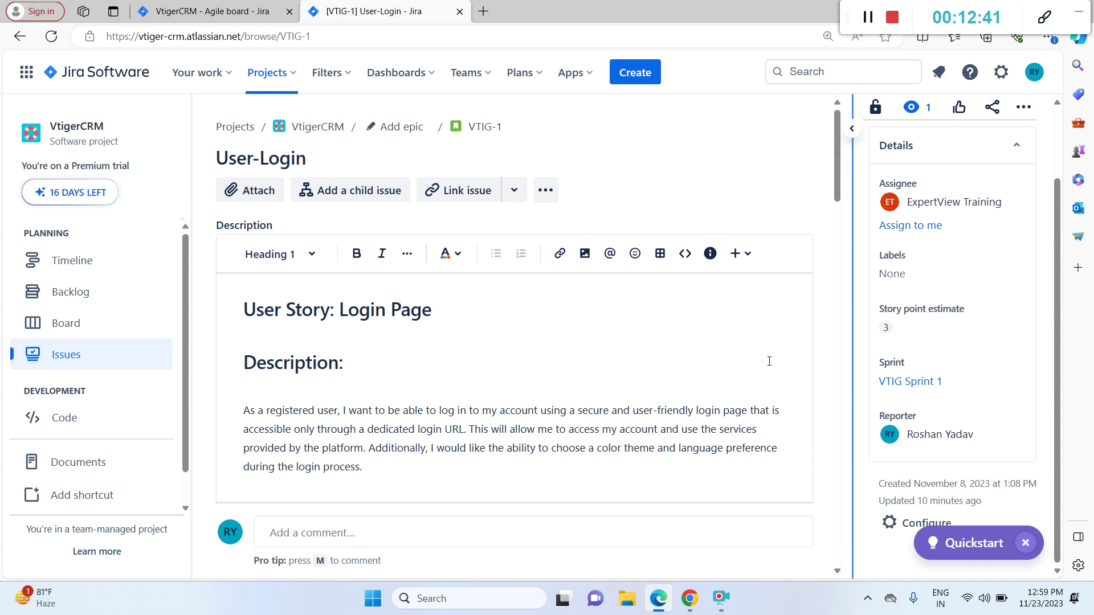
scroll(1051, 224, up, 2)
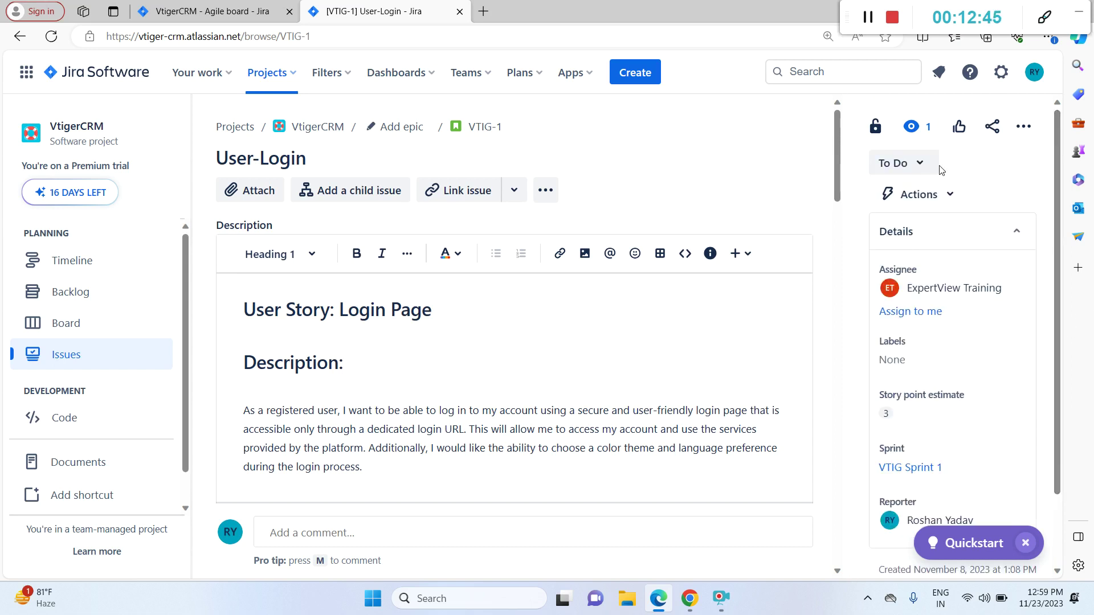
mouse_move(925, 279)
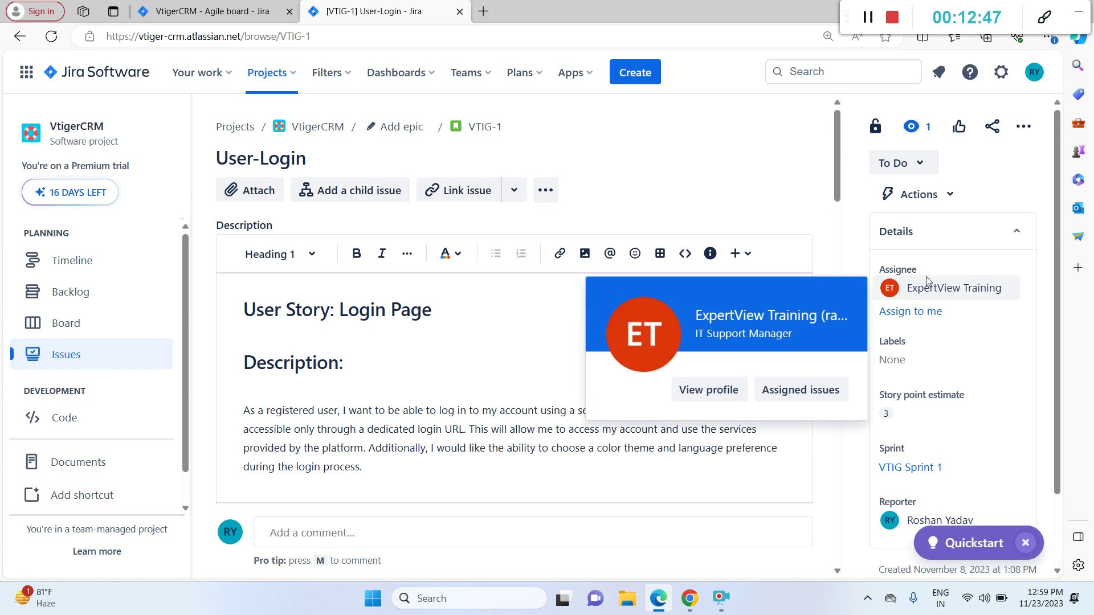
mouse_move(924, 520)
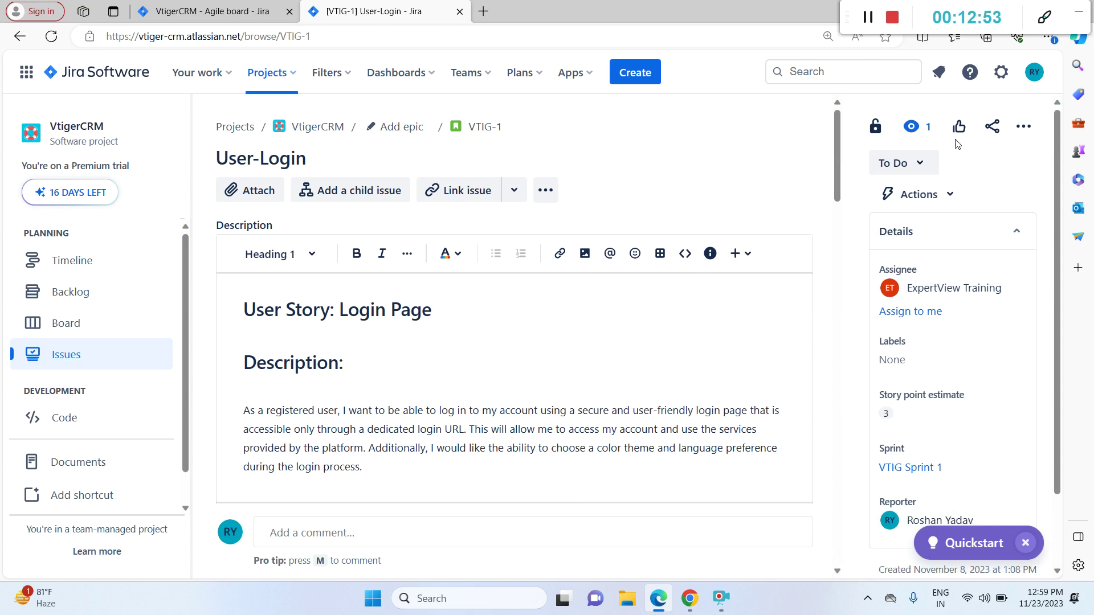
click(920, 132)
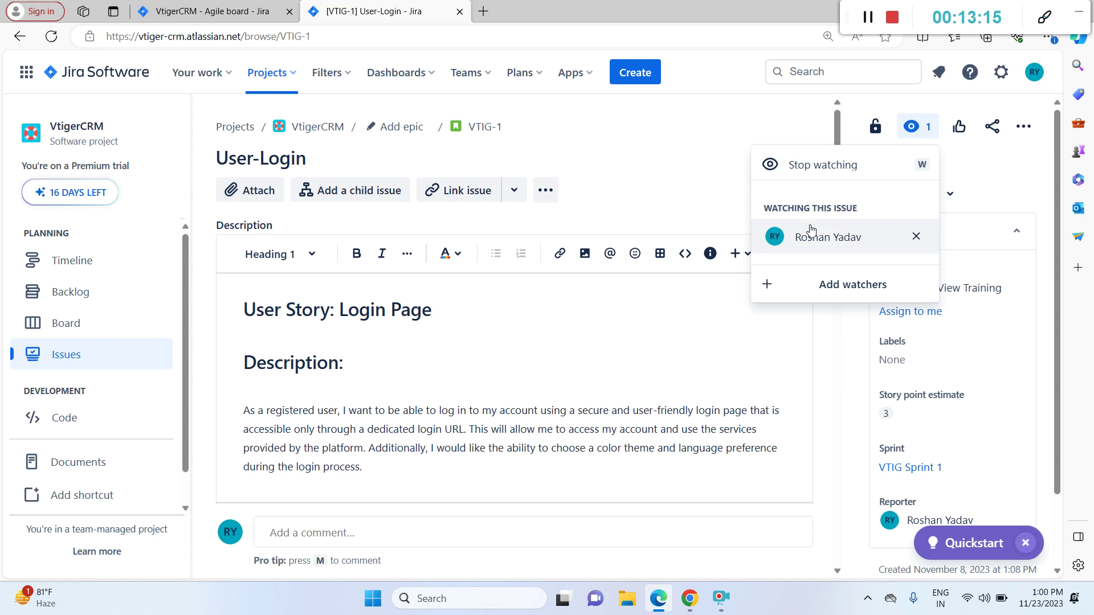
click(1000, 192)
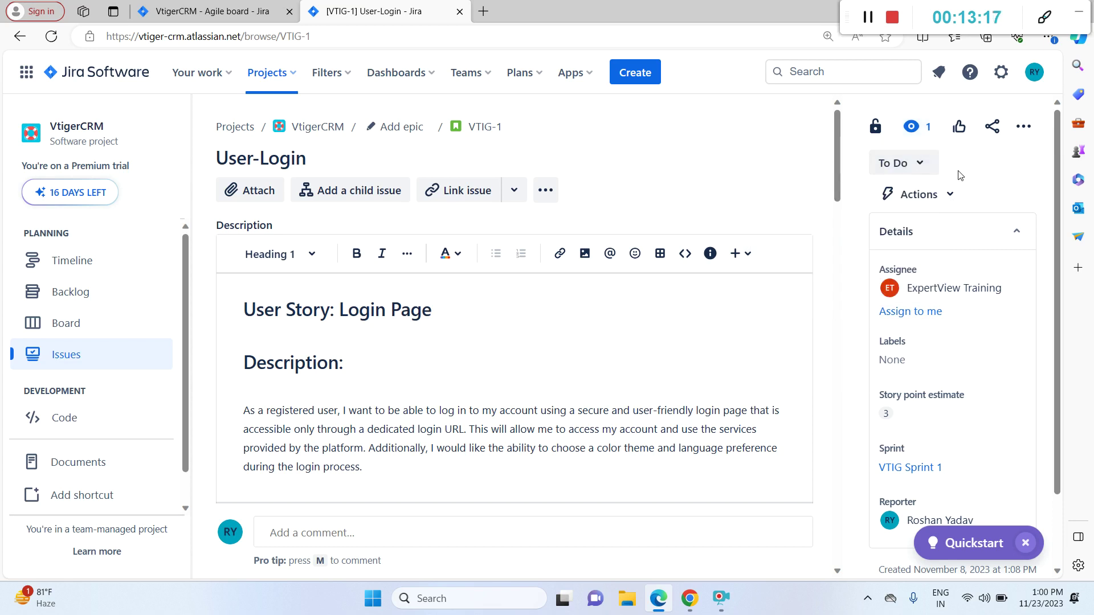
Step: Move the User-Login issue to In Progress using the Dev Team transition
click(925, 171)
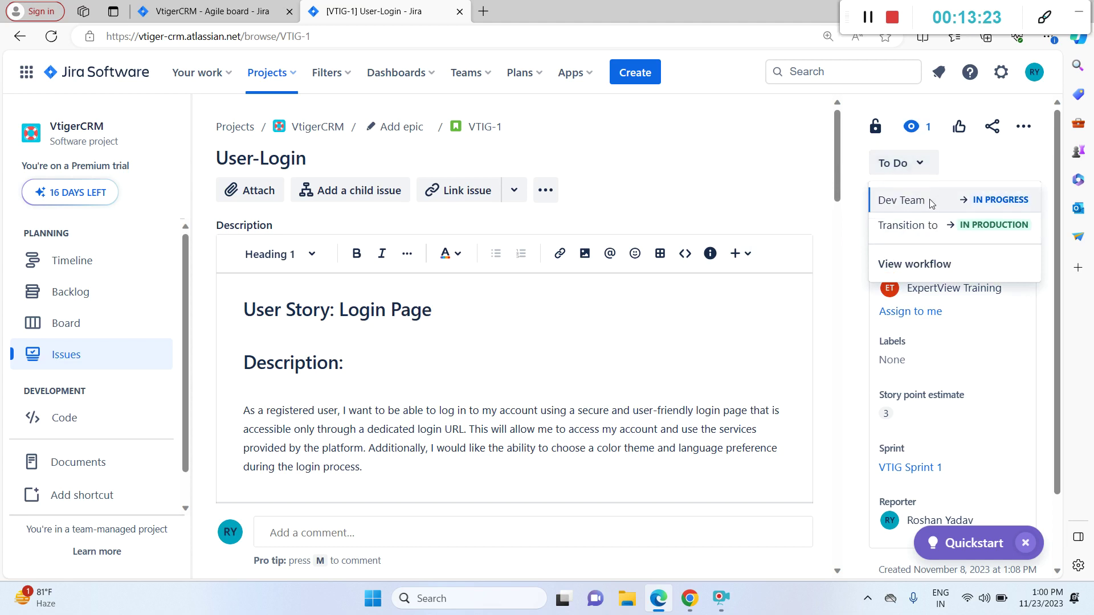
click(929, 201)
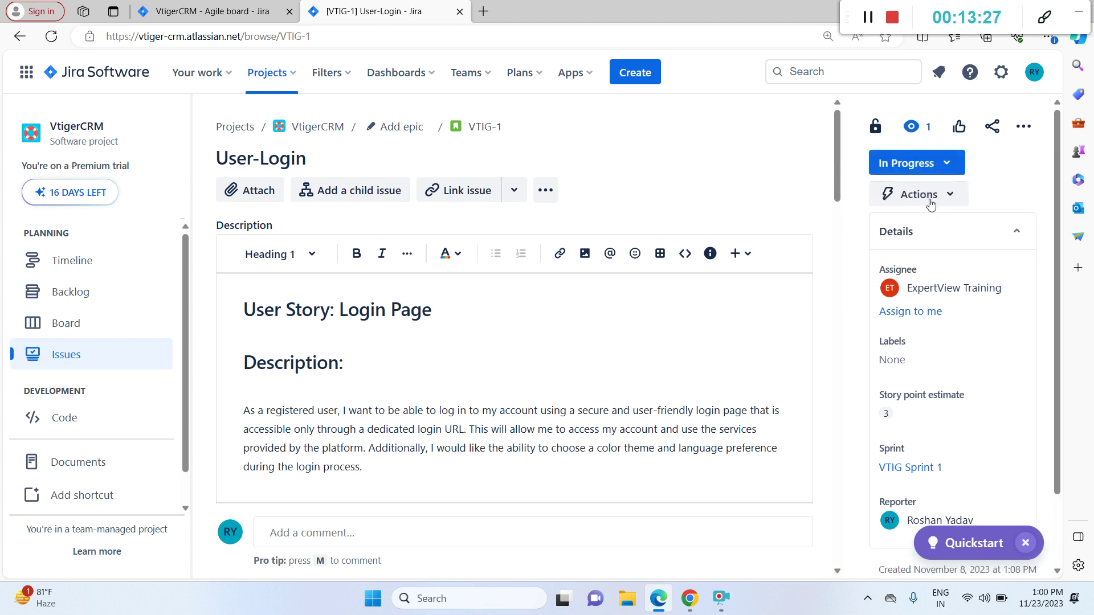
Step: Move the User-Login issue to Dev Done and on to Ready For QA
click(937, 166)
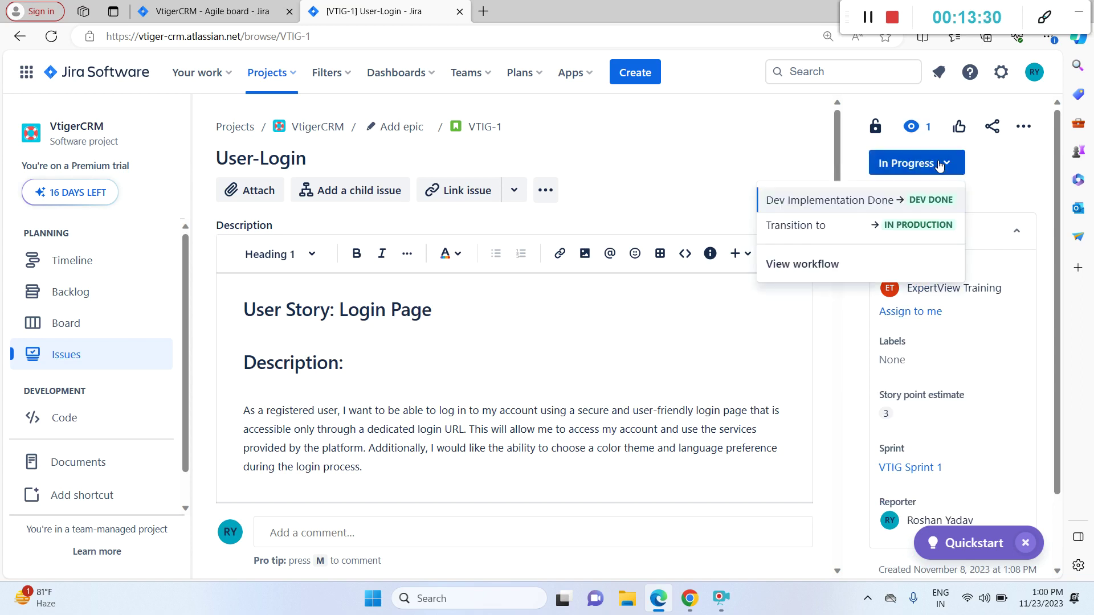
click(917, 200)
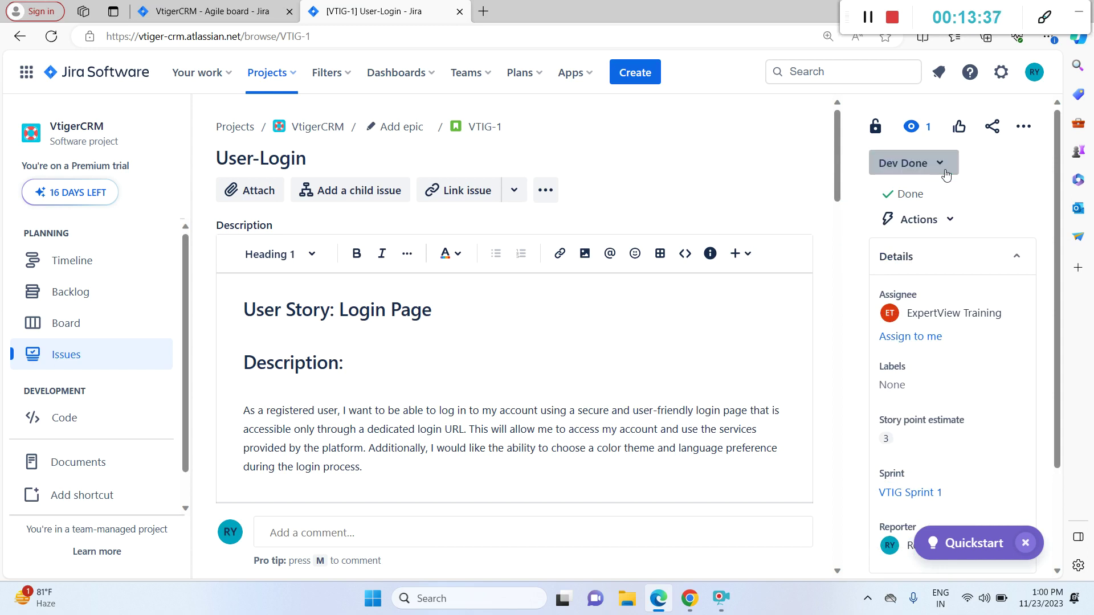
click(942, 171)
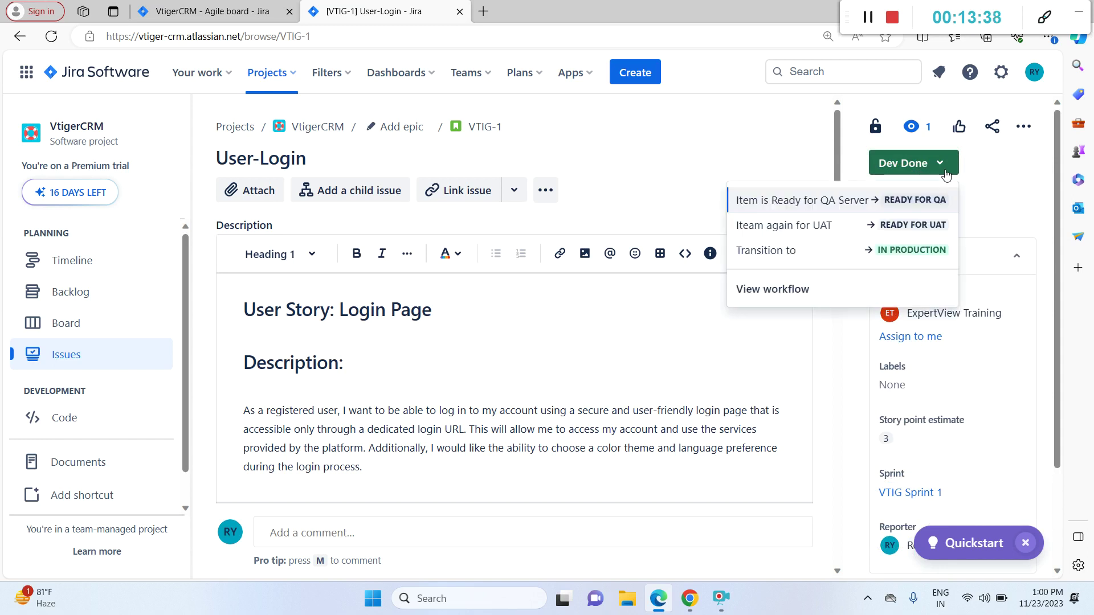
click(925, 207)
Step: Assign the User-Login issue to your own account and move it to QA - IN PROGRES
mouse_move(974, 261)
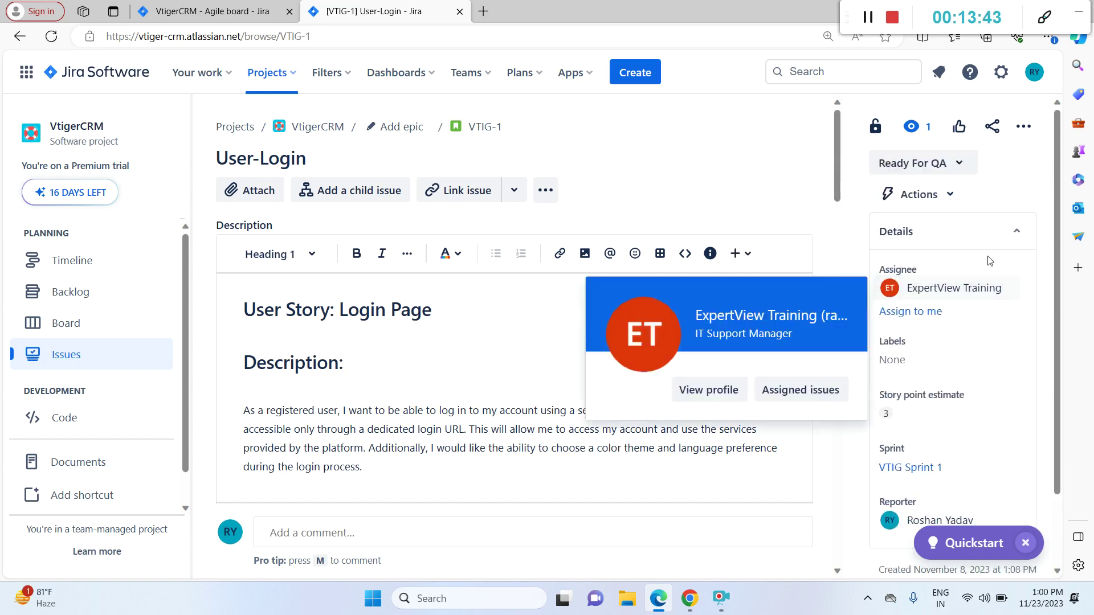
click(918, 314)
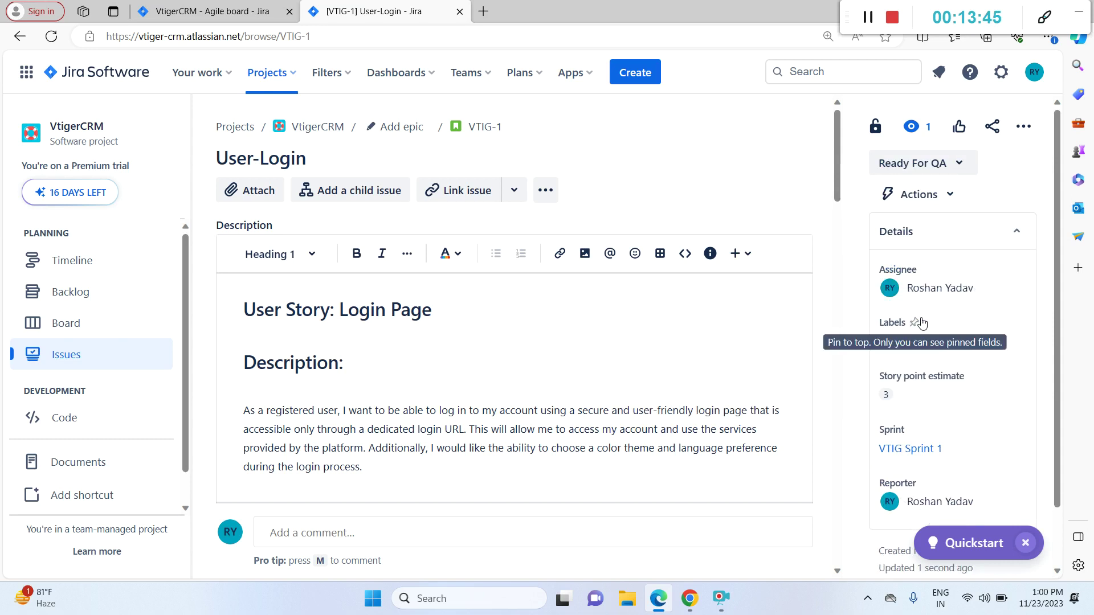
mouse_move(928, 289)
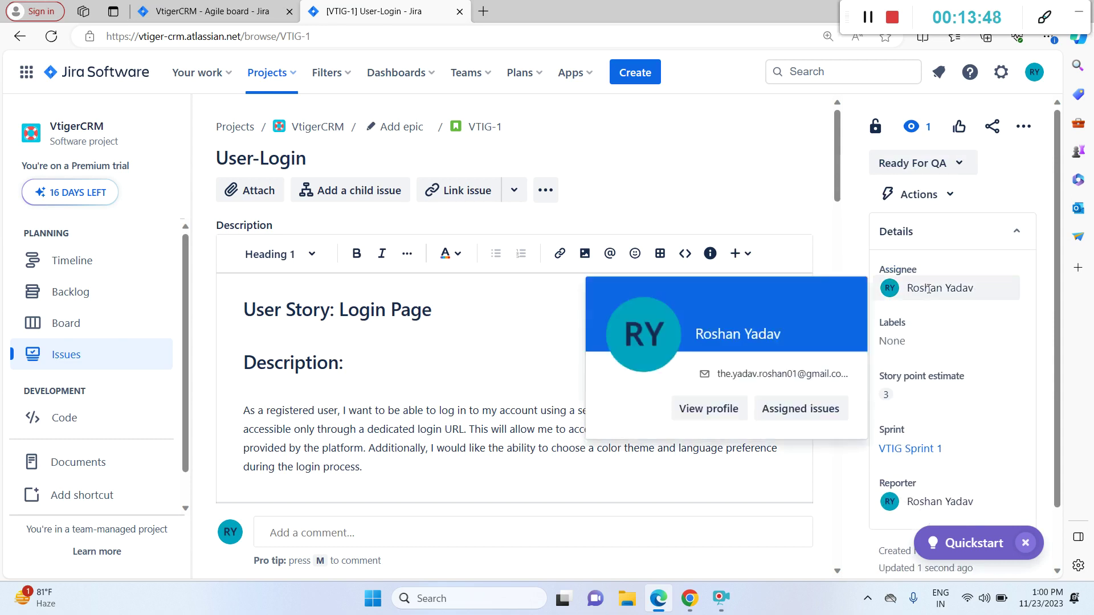
click(956, 171)
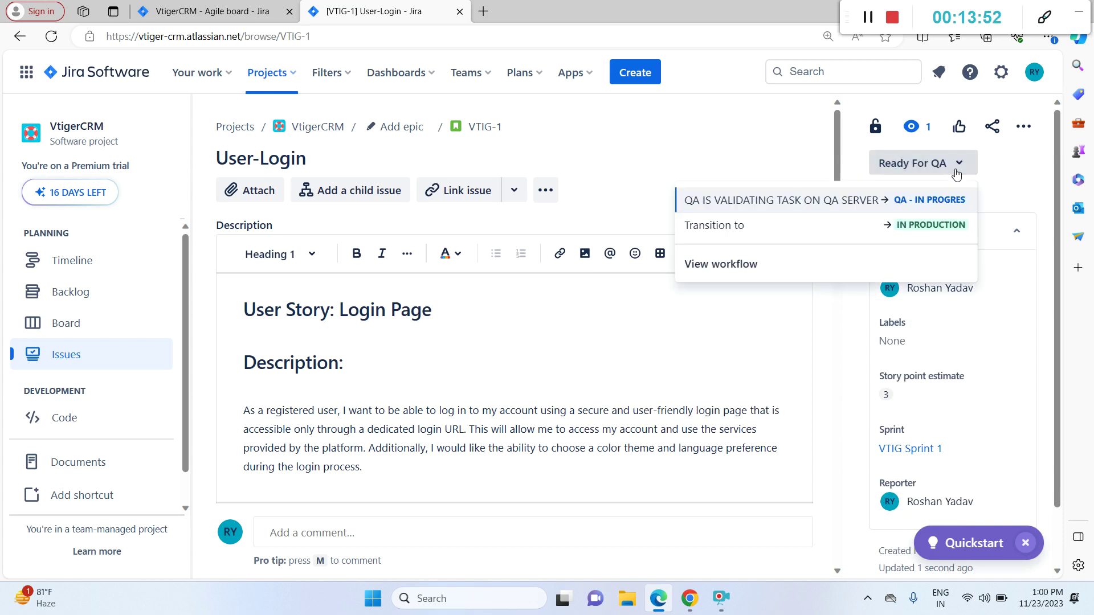
click(937, 211)
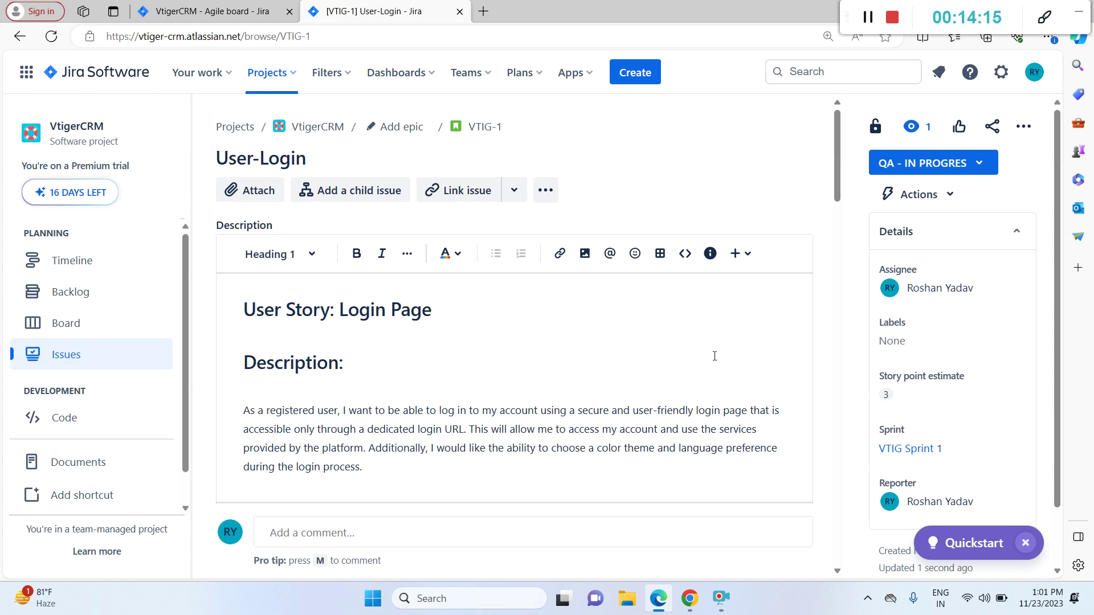
Step: Start a new comment on the User-Login issue that mentions the third suggested teammate
click(695, 371)
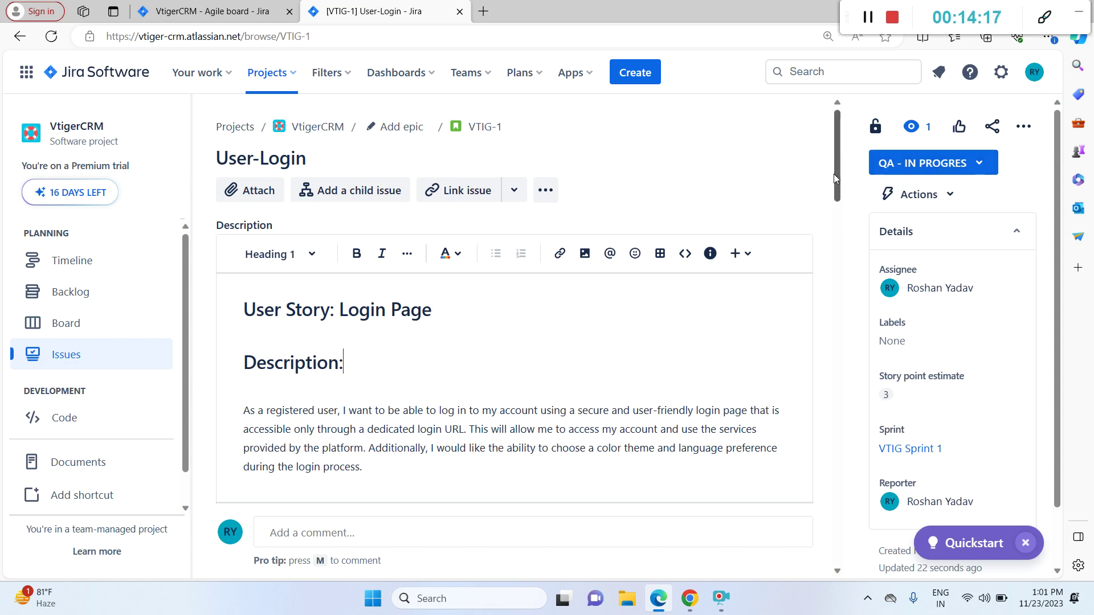
drag(833, 174, 815, 420)
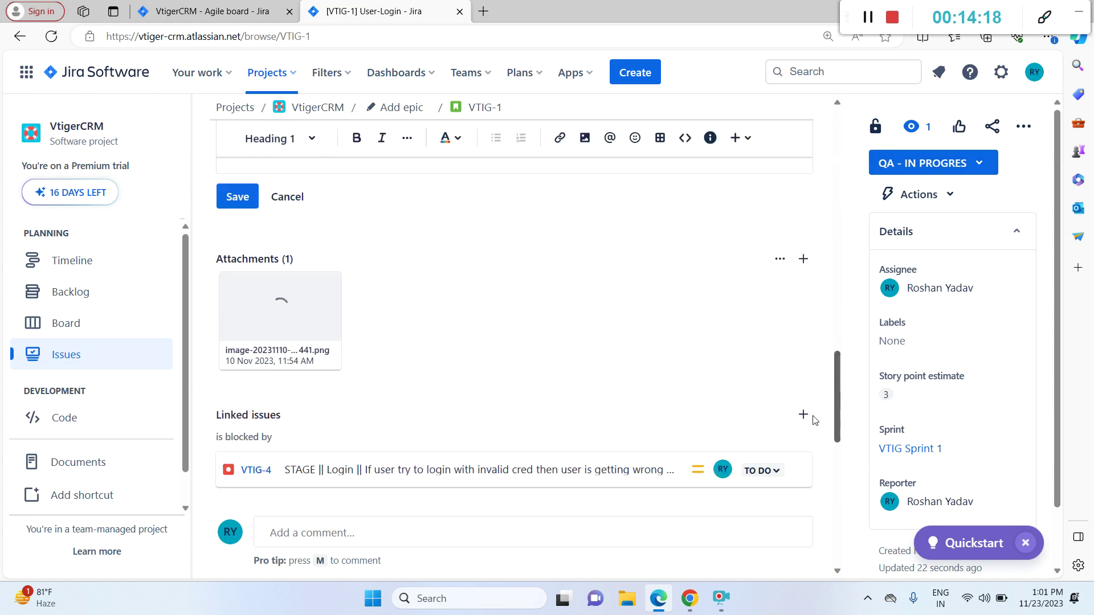
click(592, 536)
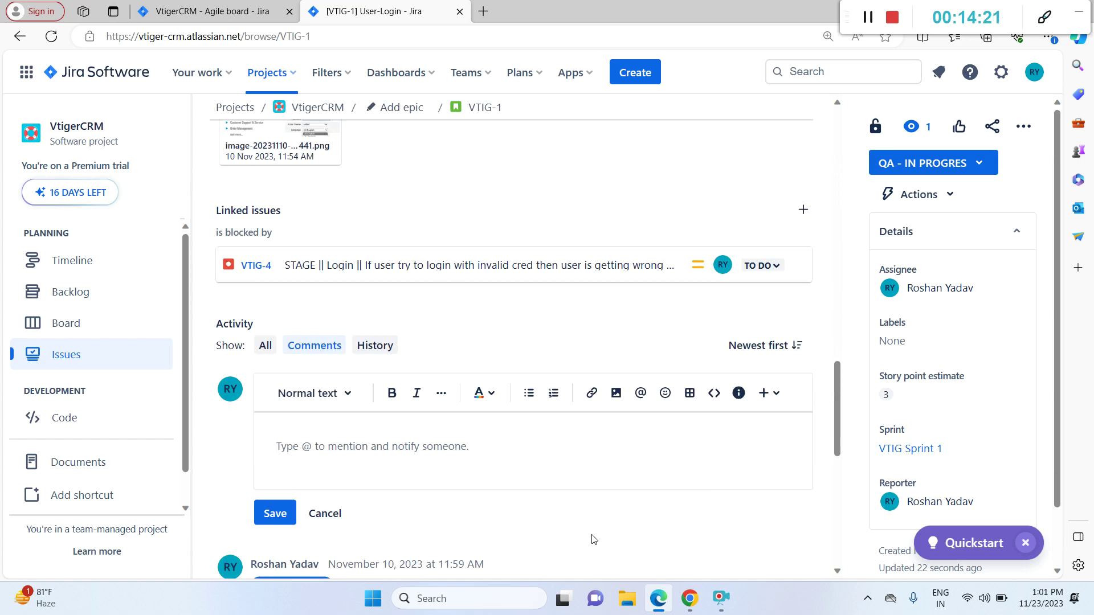
text(@)
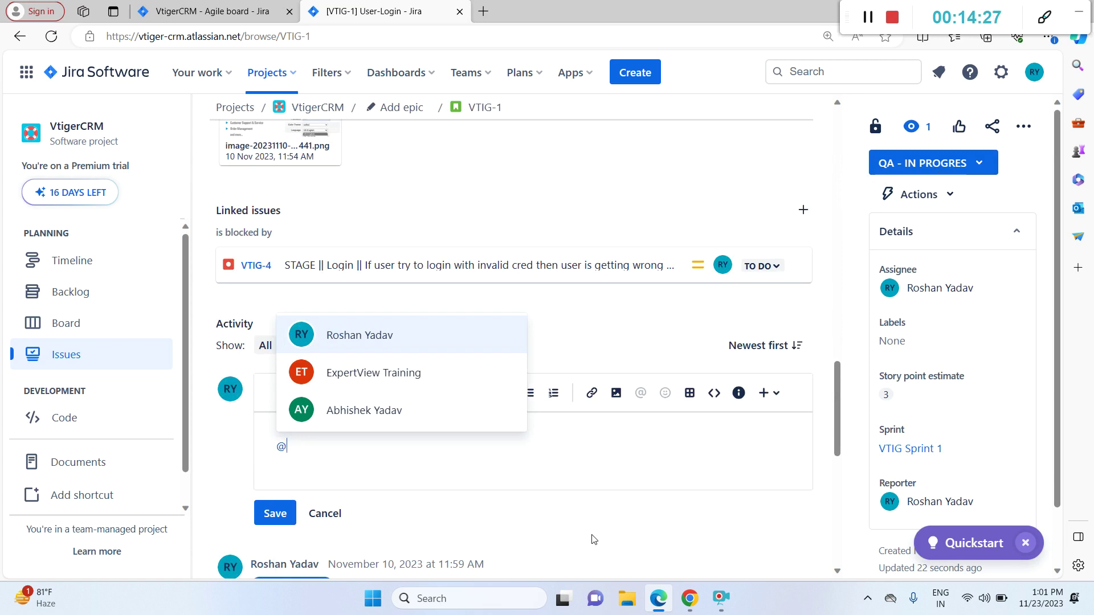
click(439, 424)
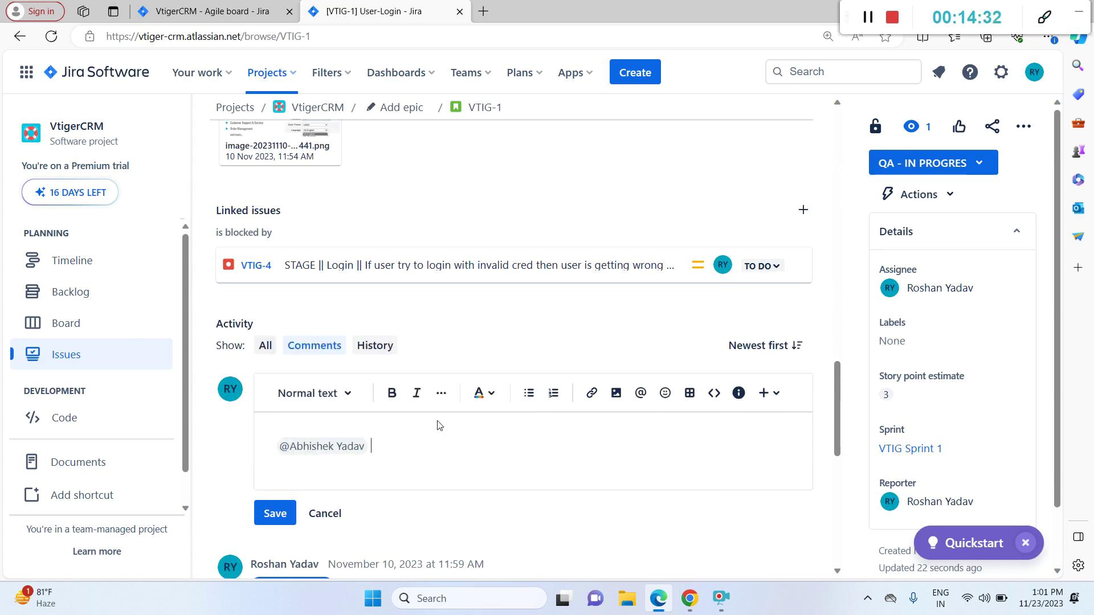
Step: Write "If users enters wrong credintial then getting wrong error massage !" after the mention in the comment
text(If iser en)
text(ter)
key(BackSpace)
key(BackSpace)
key(BackSpace)
key(BackSpace)
key(BackSpace)
key(BackSpace)
key(BackSpace)
key(BackSpace)
key(BackSpace)
text(users enter)
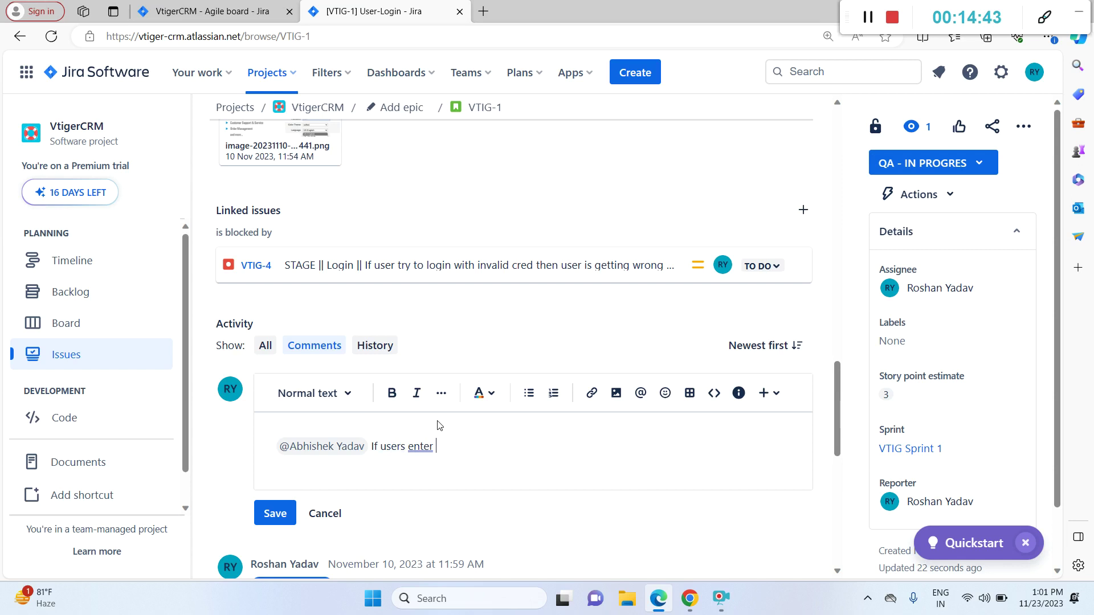
text(s wrong credintial the)
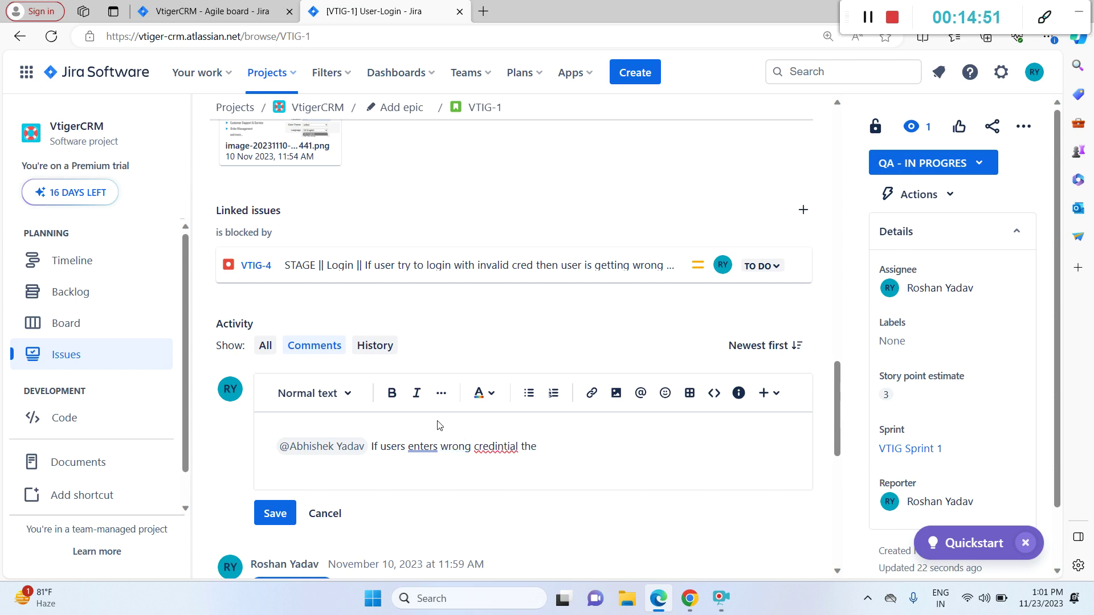
text(n)
text( gettong)
key(BackSpace)
key(BackSpace)
key(BackSpace)
text(ing wromg)
key(BackSpace)
key(BackSpace)
text(ng valifa)
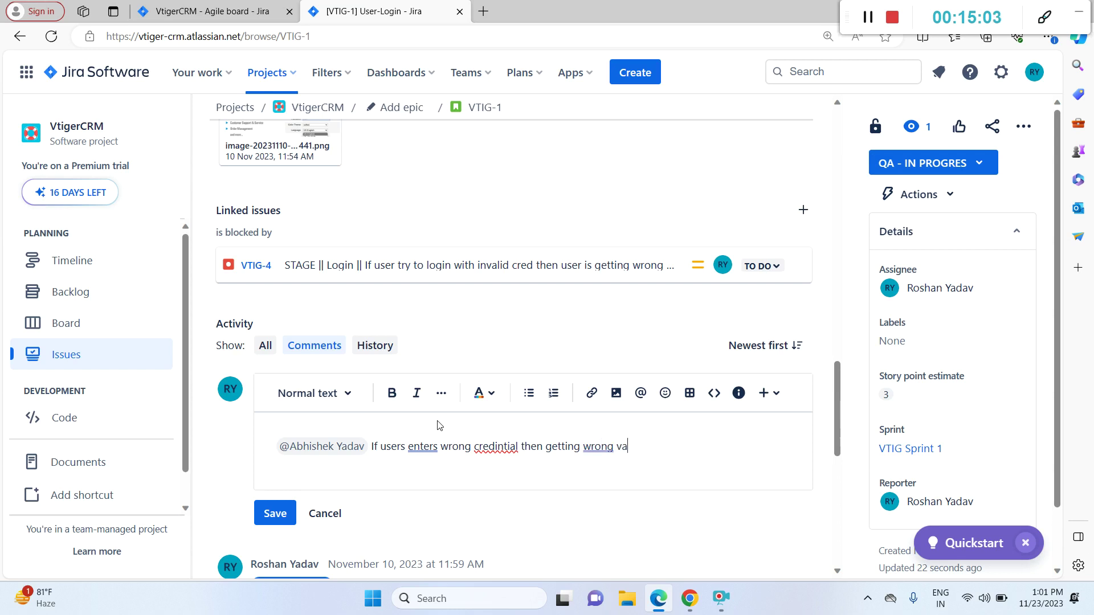
key(BackSpace)
key(BackSpace)
key(BackSpace)
key(BackSpace)
key(BackSpace)
key(BackSpace)
key(BackSpace)
text(error massage !)
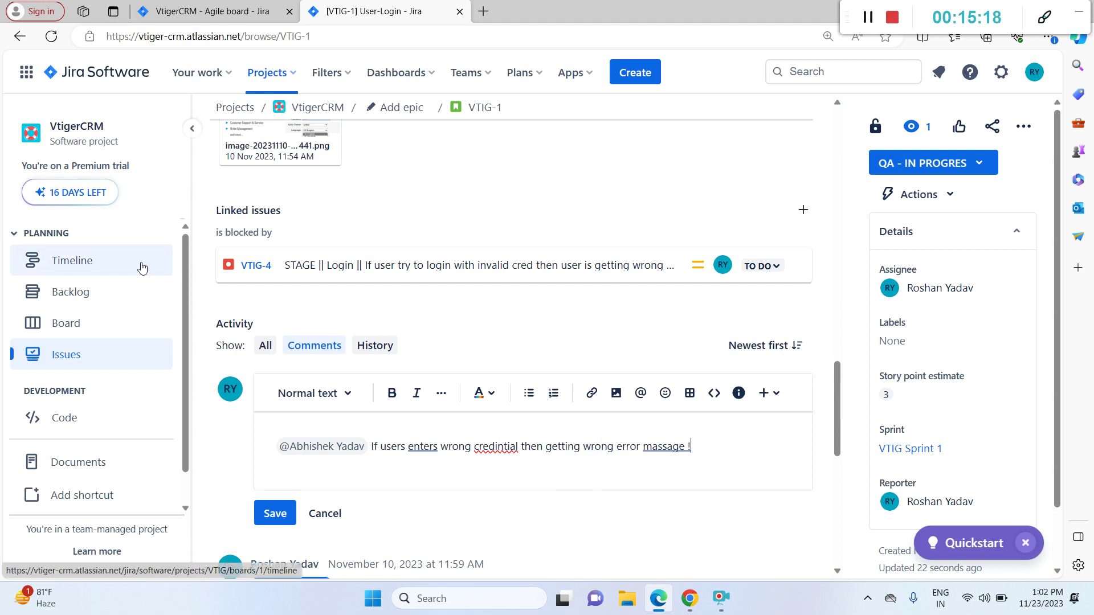
key(super+shift+s)
drag(1, 1, 935, 475)
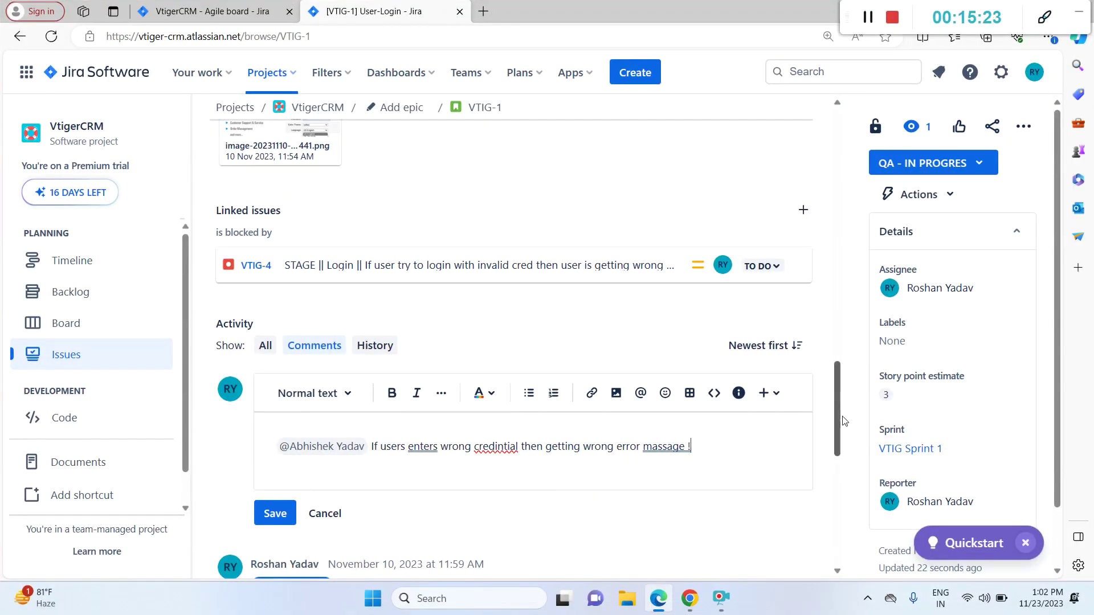
click(619, 400)
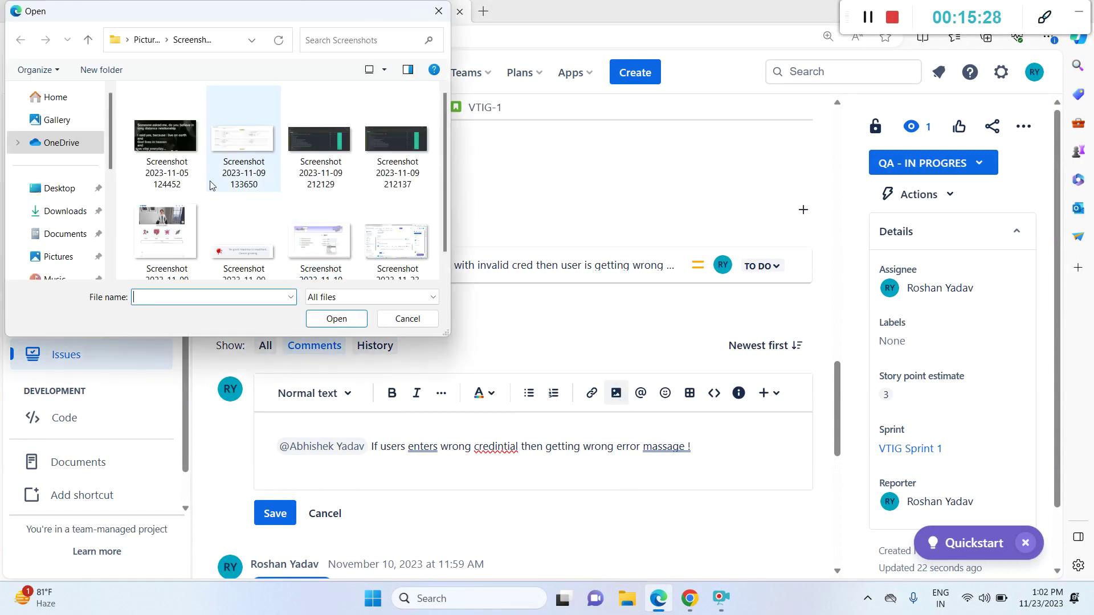
click(170, 150)
double_click(171, 149)
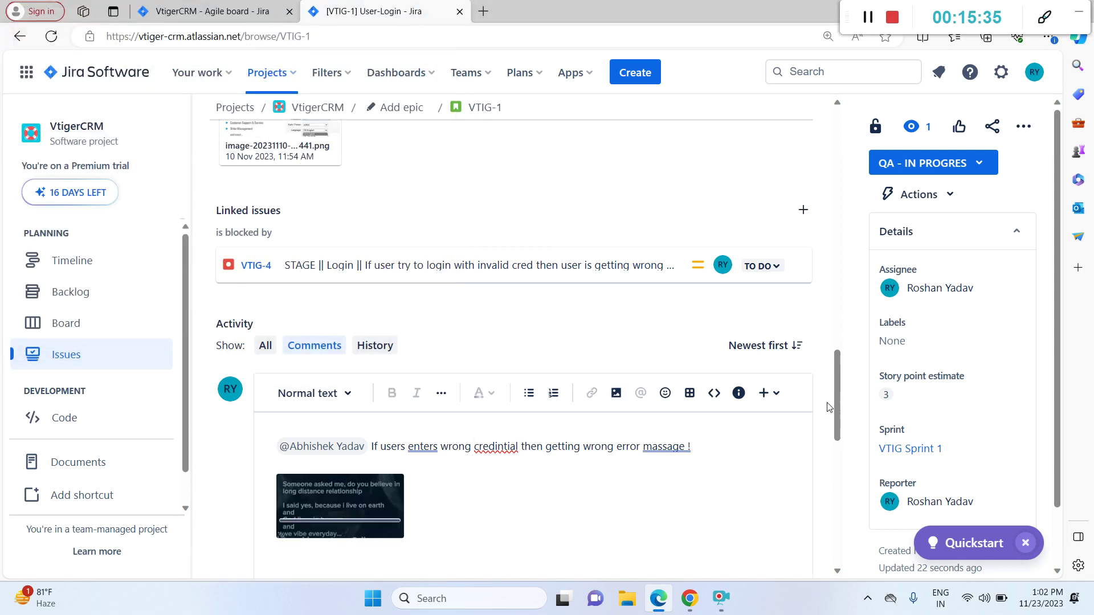
drag(832, 399, 833, 443)
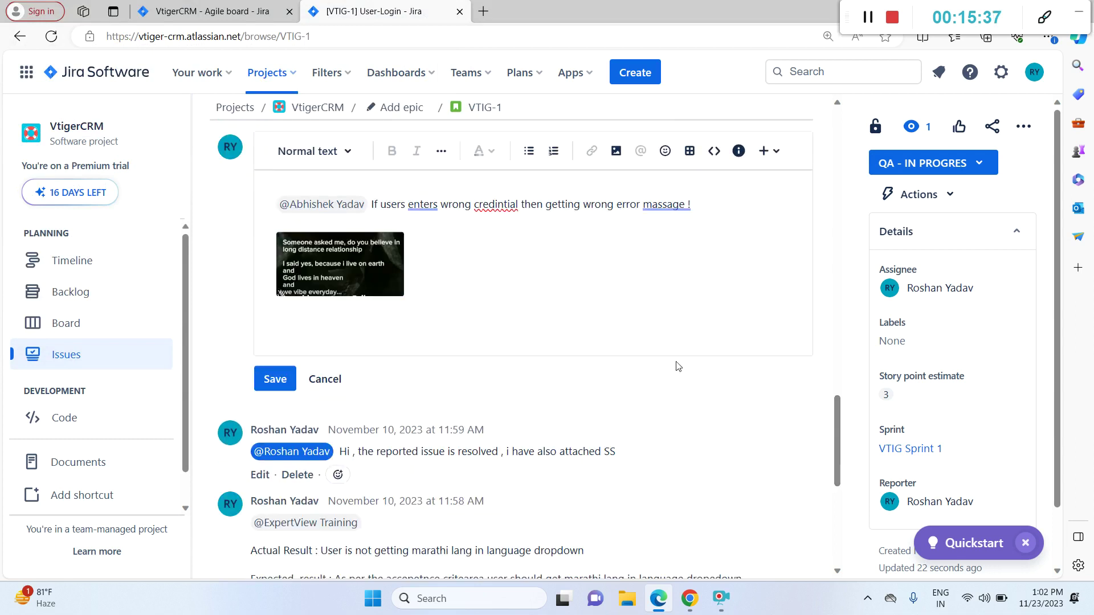
click(275, 379)
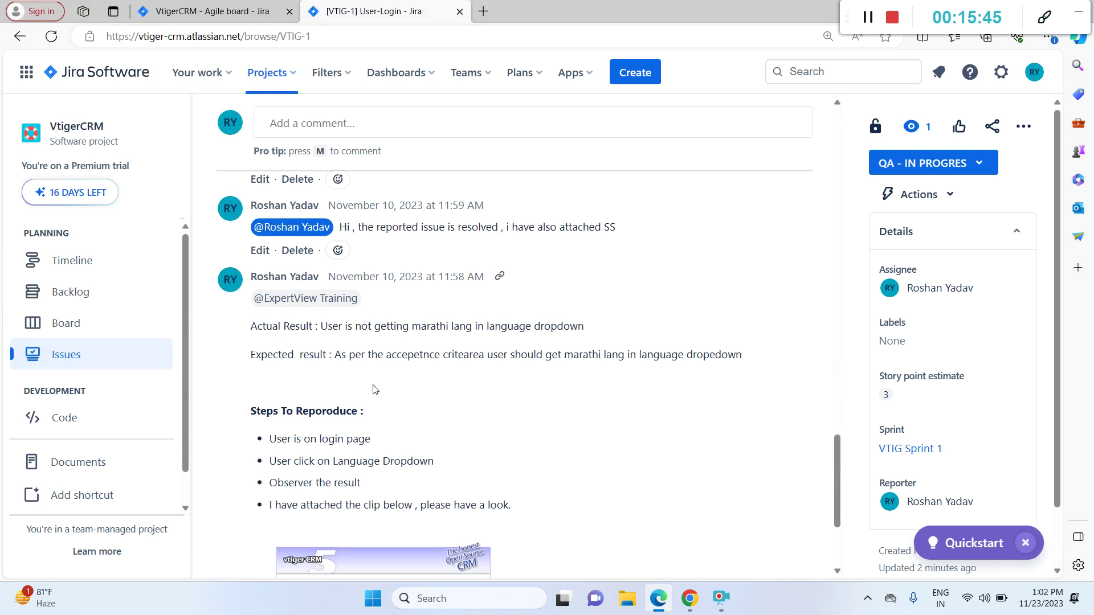
Step: Review the earlier defect comment's actual result, expected result and steps to reproduce, and the newly posted comment
triple_click(313, 329)
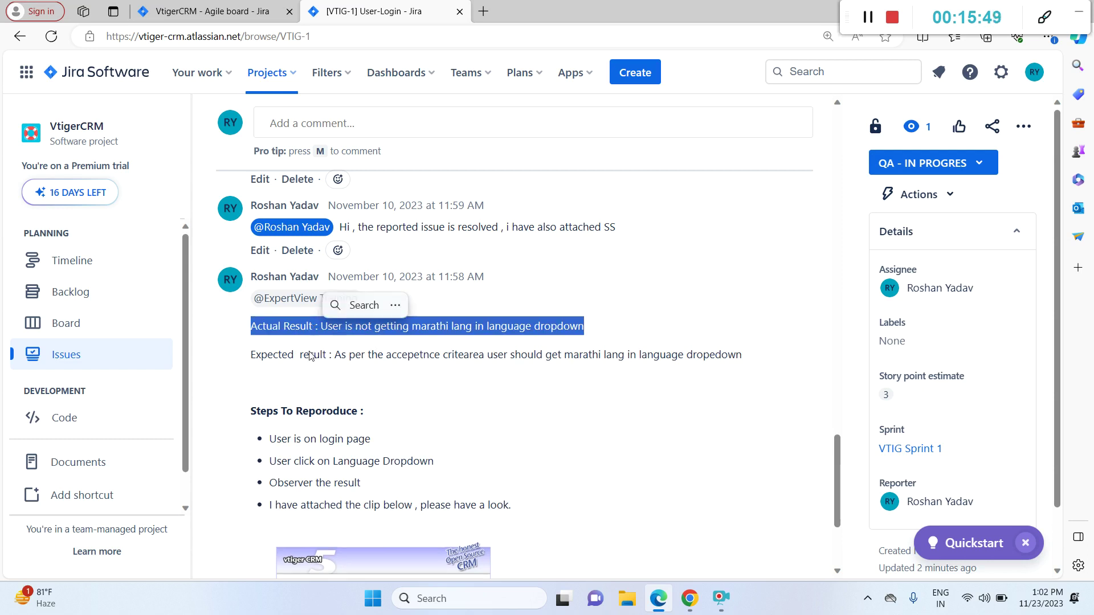
triple_click(310, 356)
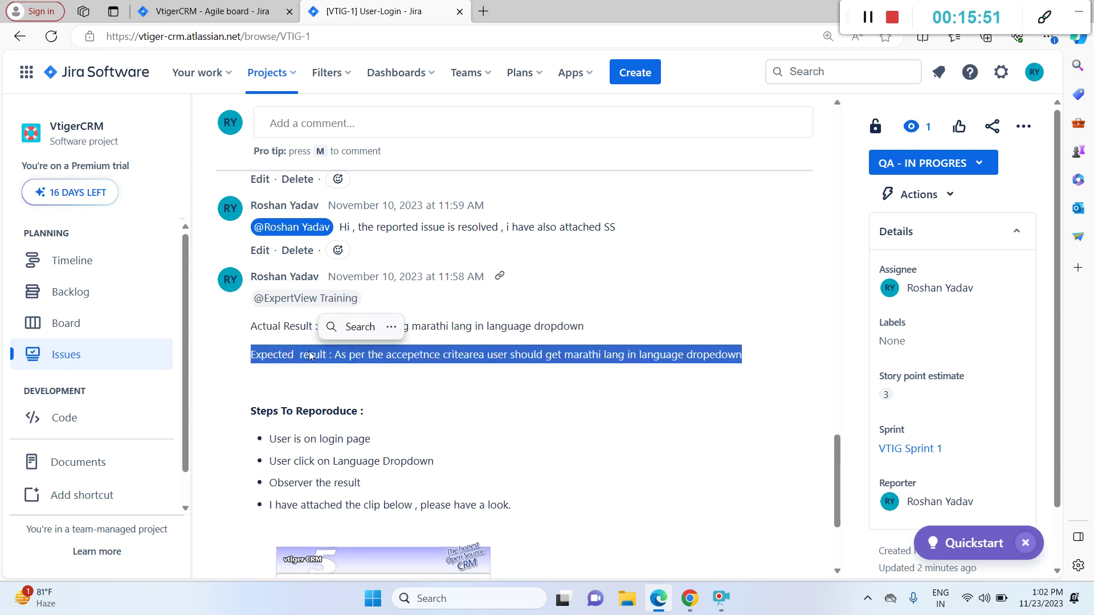
triple_click(300, 413)
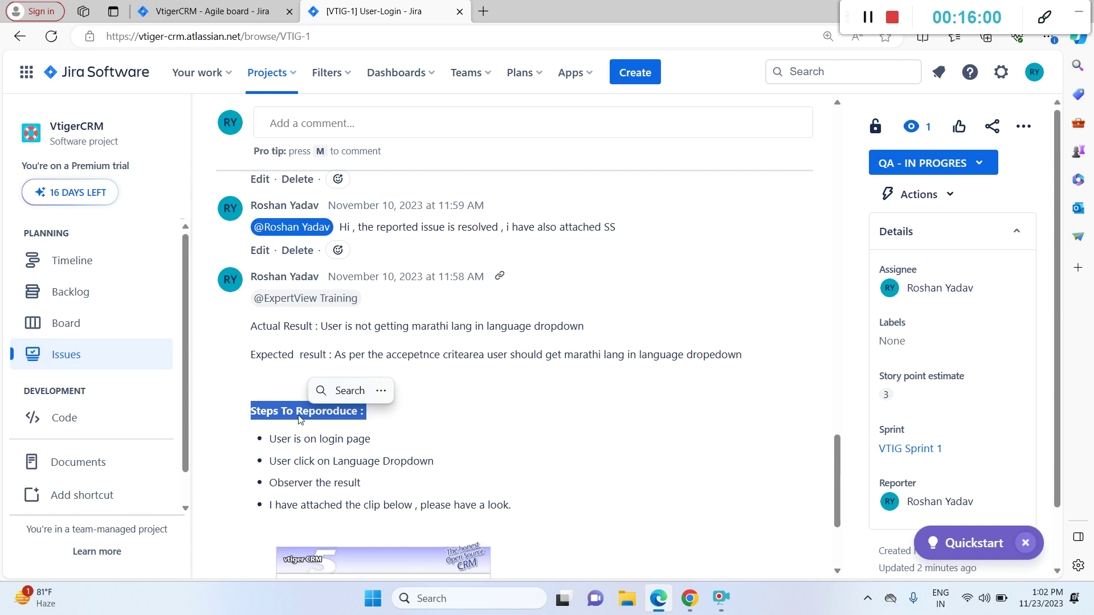
click(296, 450)
triple_click(295, 450)
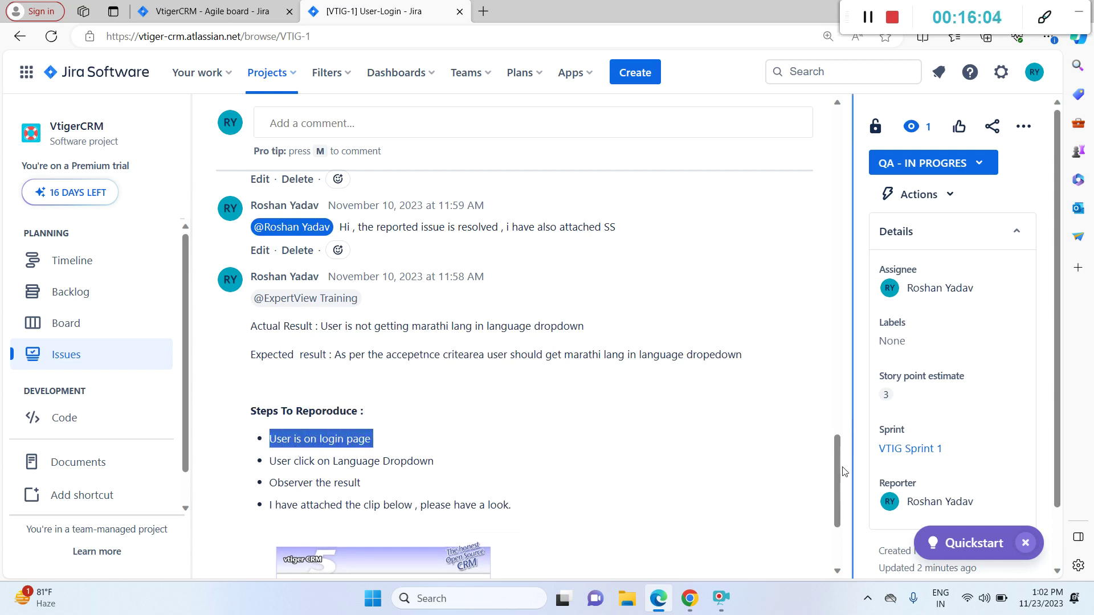
drag(835, 470, 836, 414)
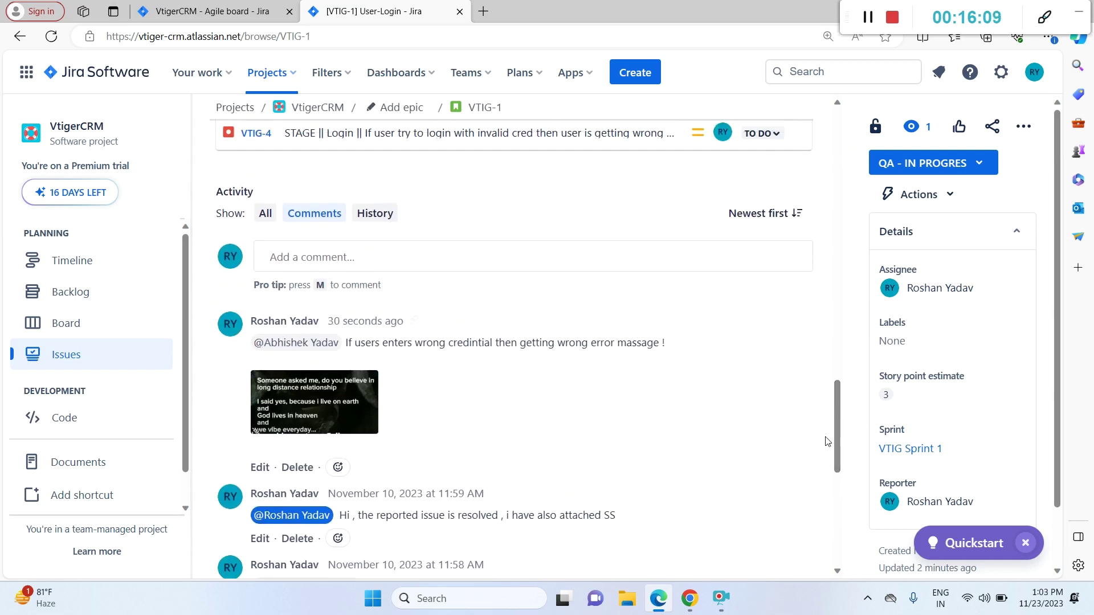
Step: Check the issue's attachments and linked issues, and move User-Login to BACK TO DEV using the Got An issue on QA server transition
scroll(842, 431, up, 1)
drag(842, 431, 837, 381)
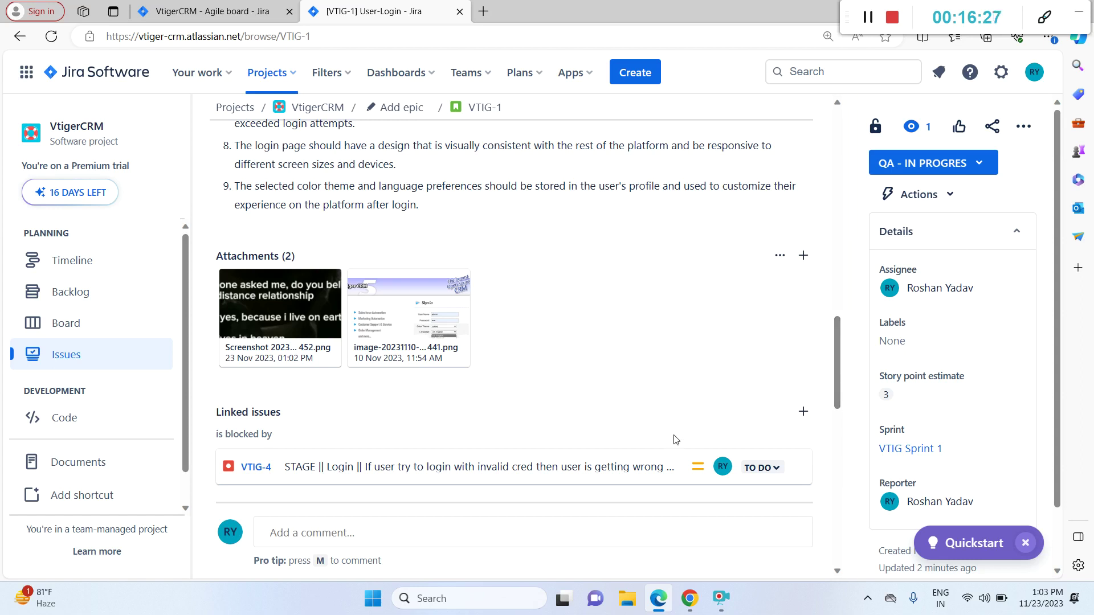
click(978, 164)
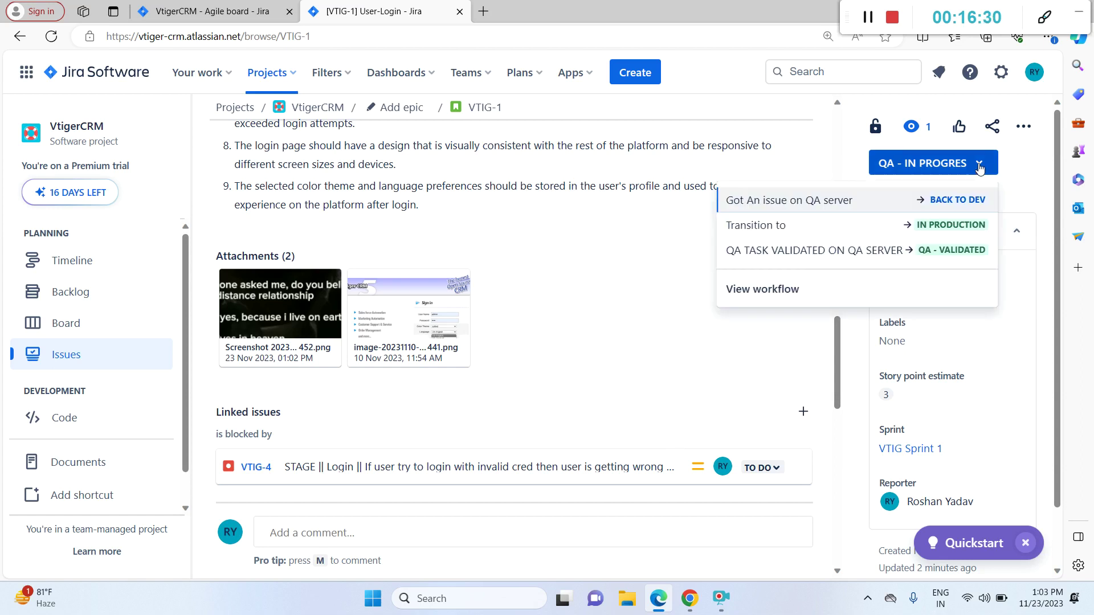
click(954, 204)
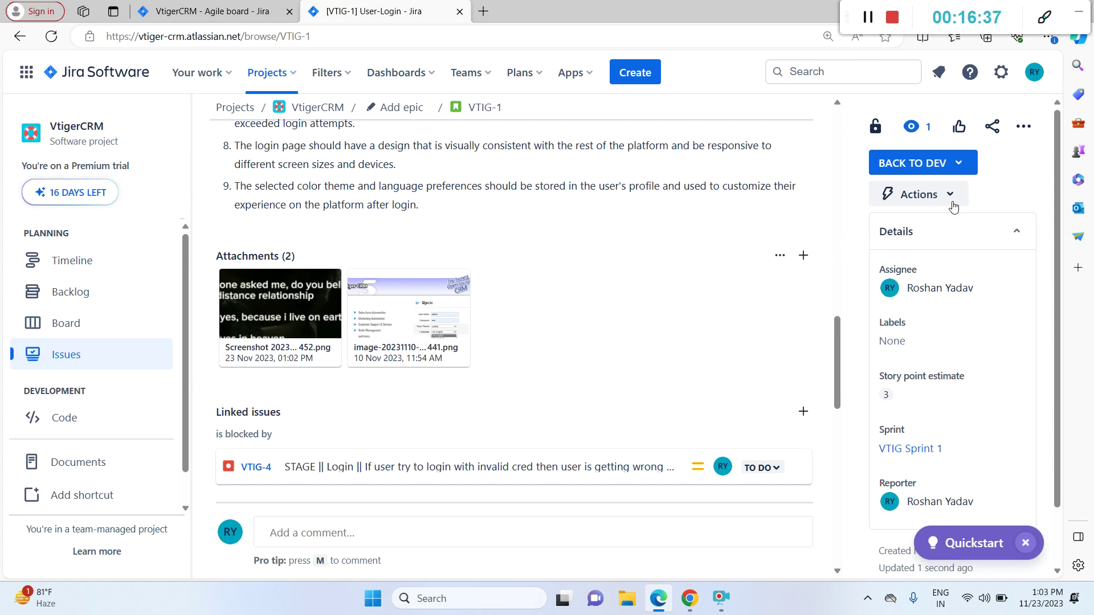
Step: Examine the User-Login issue's activity history for its status, assignee and description changes
click(789, 192)
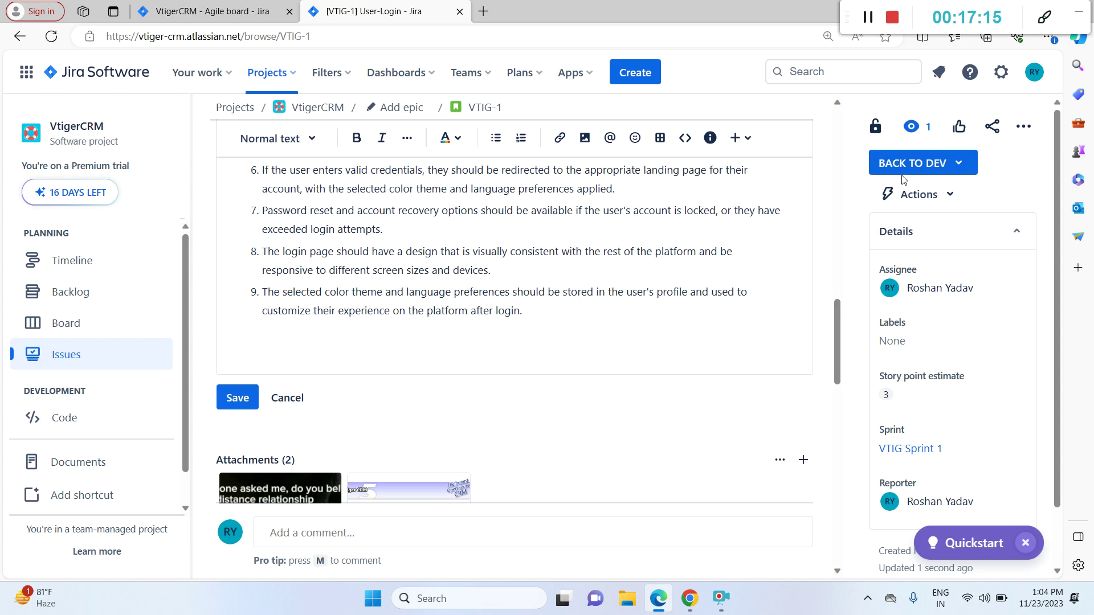
drag(837, 328, 822, 412)
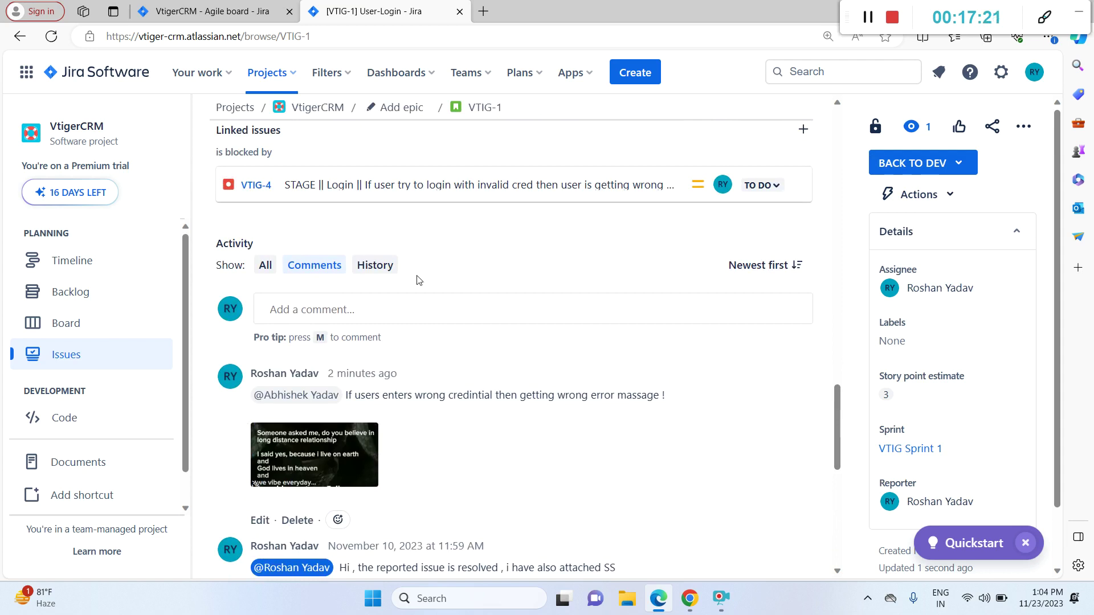
click(375, 265)
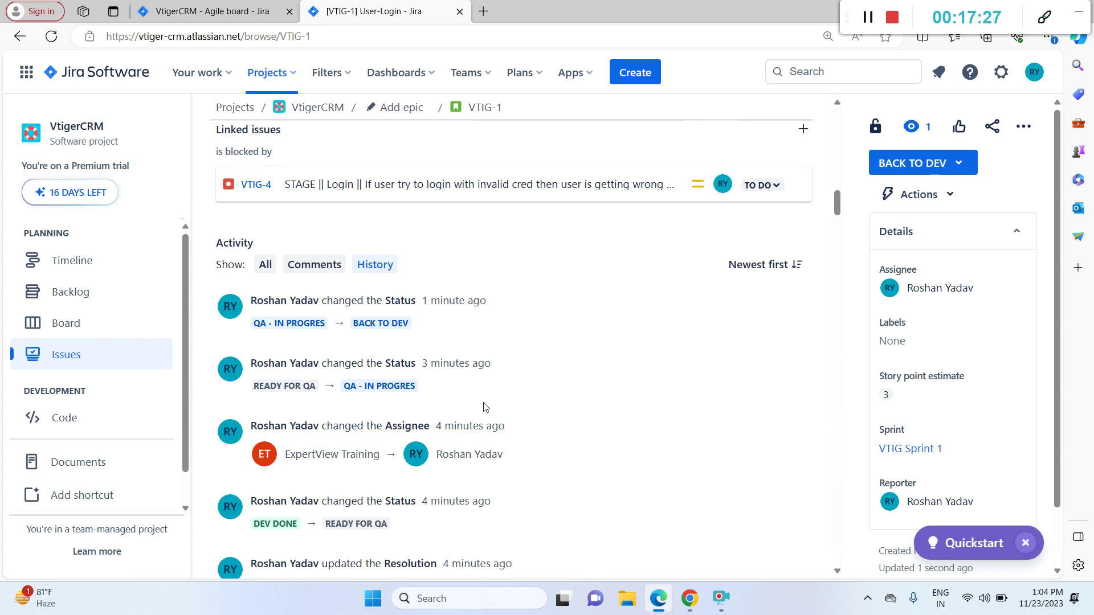
drag(837, 205, 799, 91)
click(640, 395)
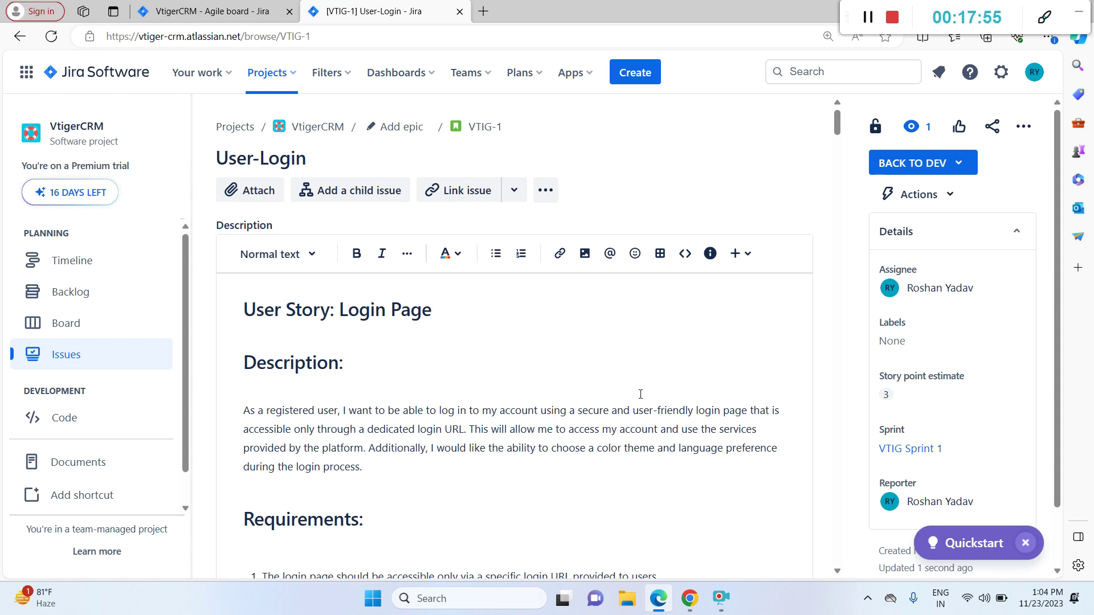
drag(837, 124, 843, 393)
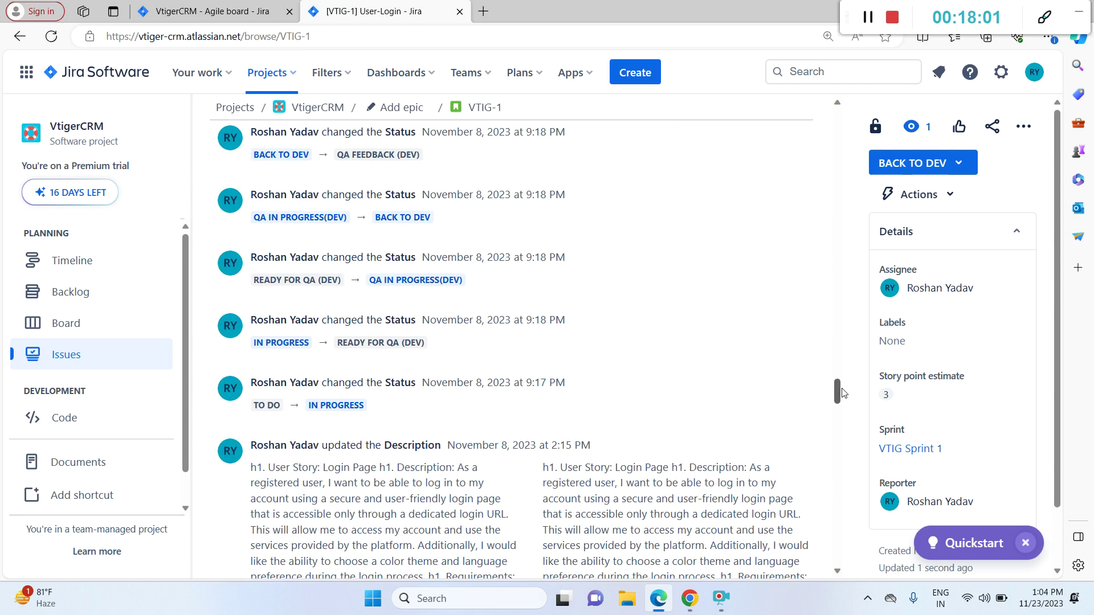
Step: Review the User-Login story's description, linked issues and latest status and assignee changes
drag(839, 396, 835, 139)
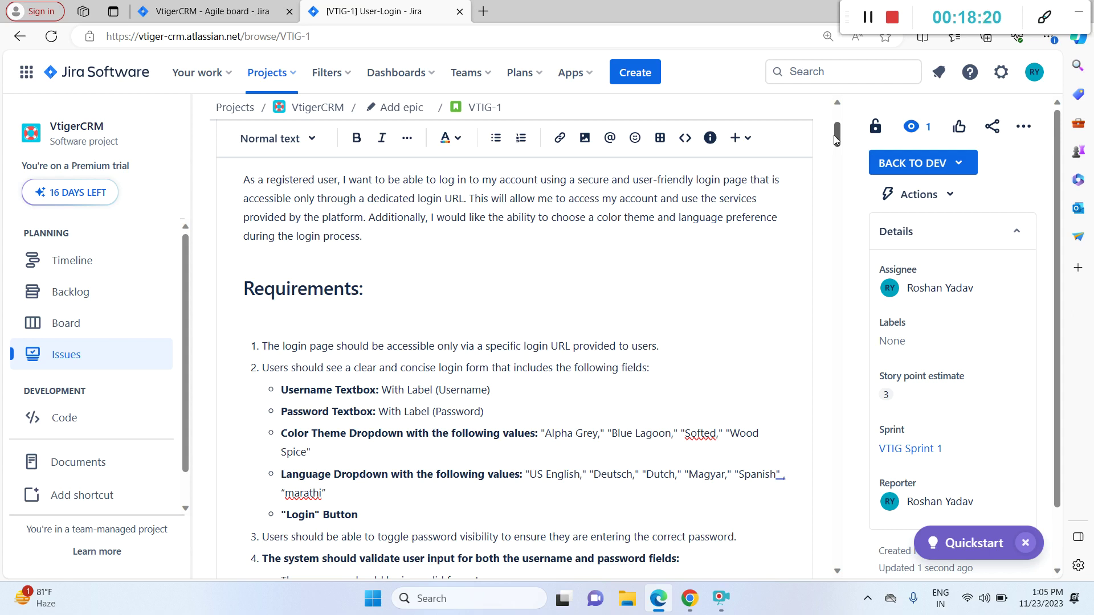
scroll(835, 132, up, 3)
drag(838, 129, 836, 208)
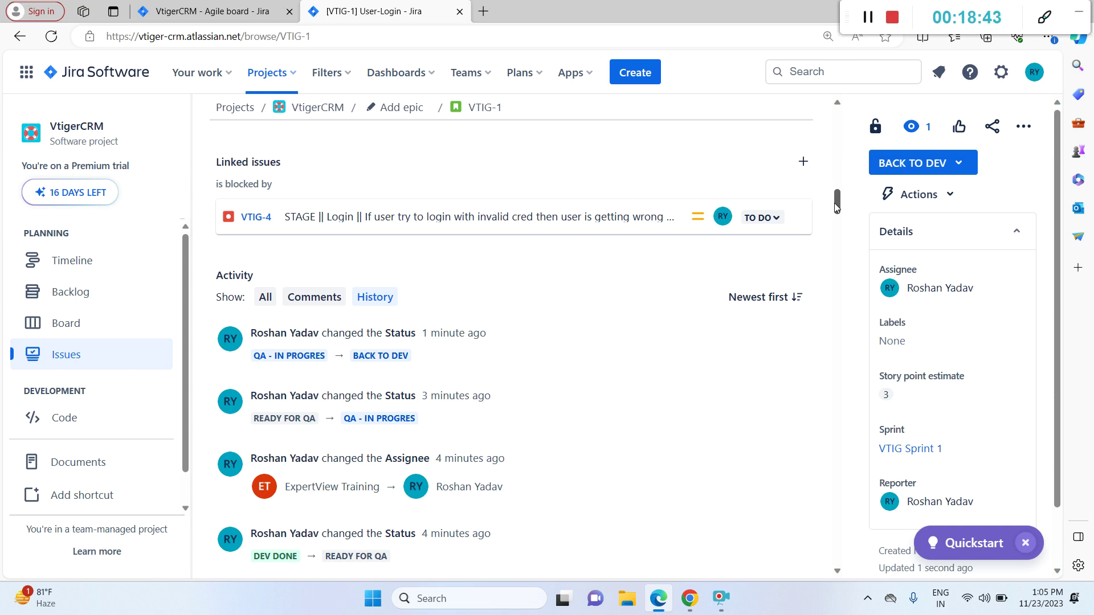
drag(836, 206, 836, 127)
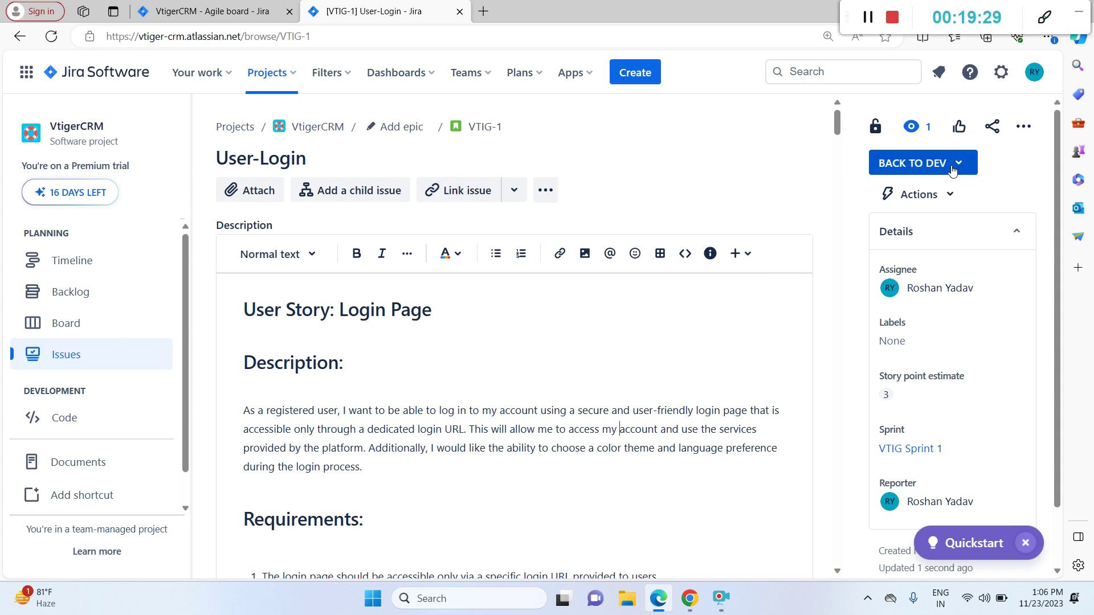
drag(832, 130, 825, 208)
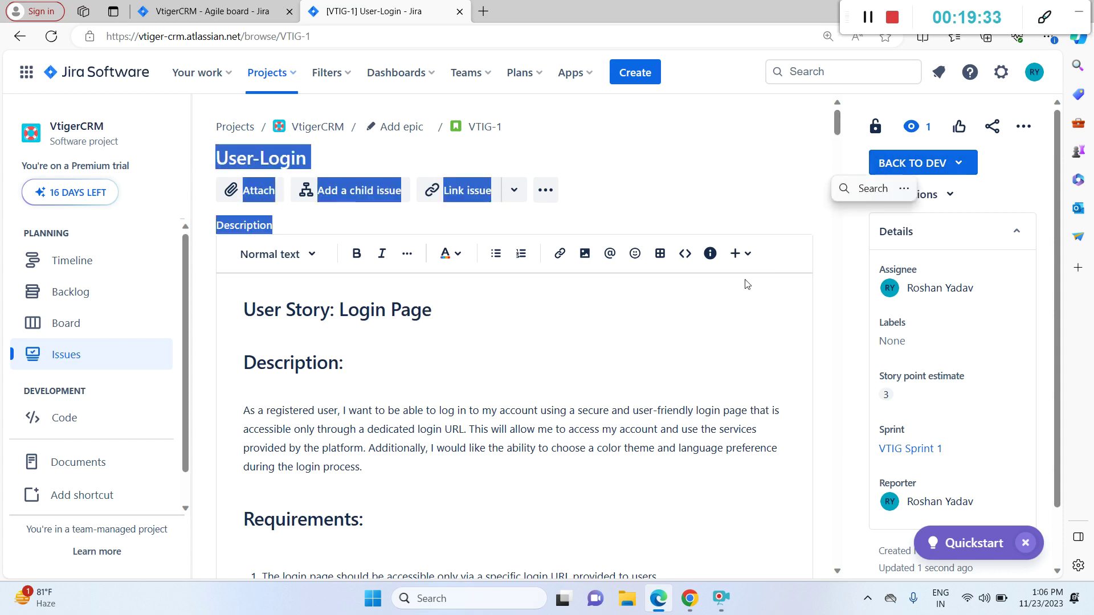
click(711, 307)
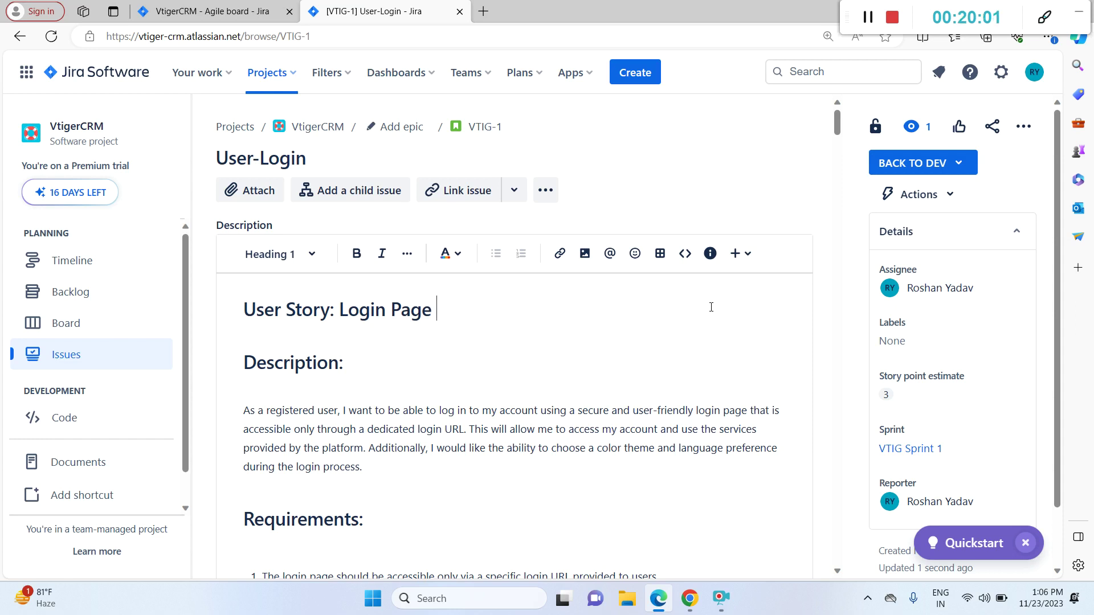
Step: Inspect the linked blocking defect VTIG-4 and the transitions available from BACK TO DEV
click(473, 196)
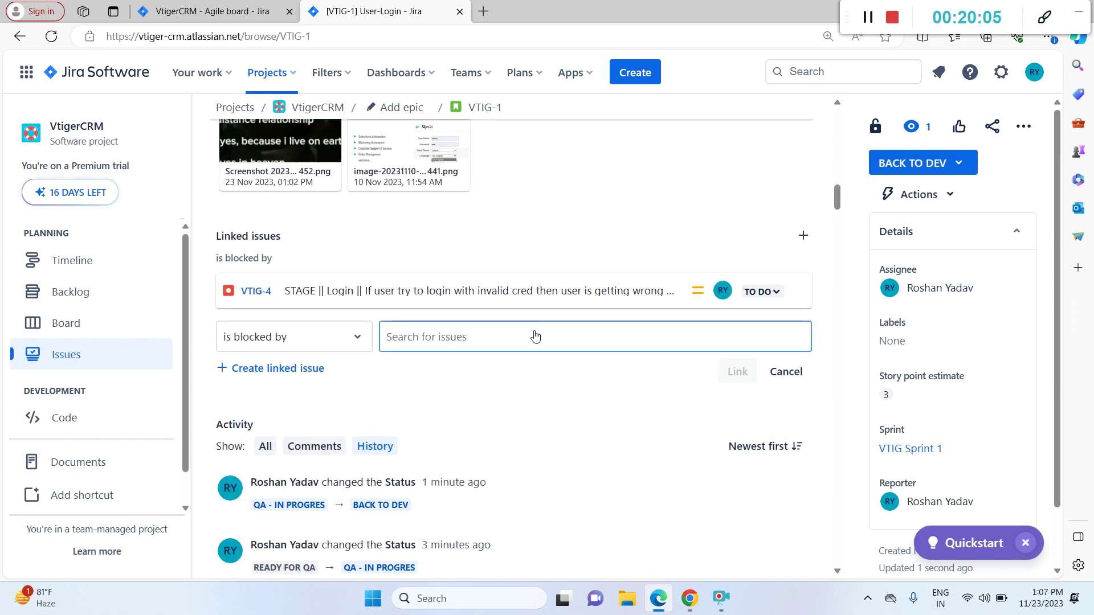
mouse_move(589, 294)
mouse_move(837, 202)
mouse_down()
mouse_move(846, 139)
mouse_move(840, 205)
mouse_up()
mouse_move(467, 198)
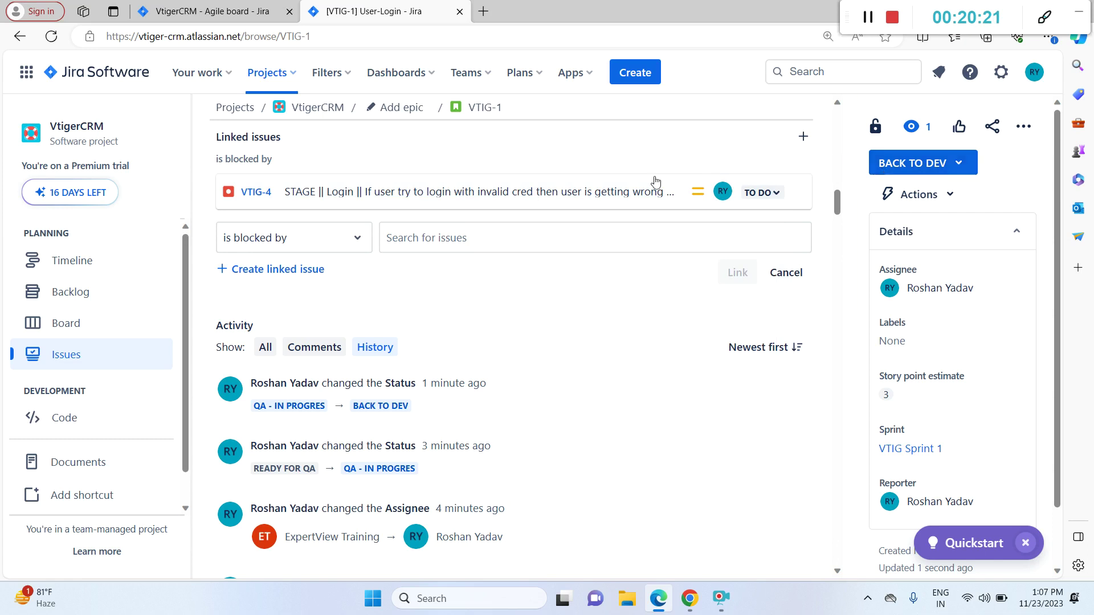
mouse_move(539, 198)
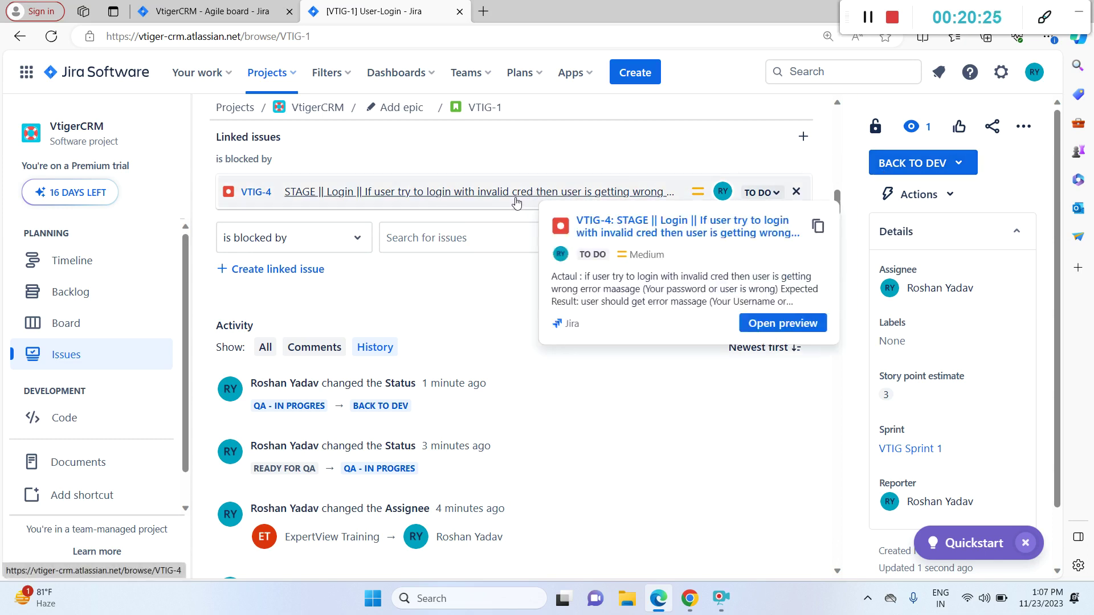
click(924, 167)
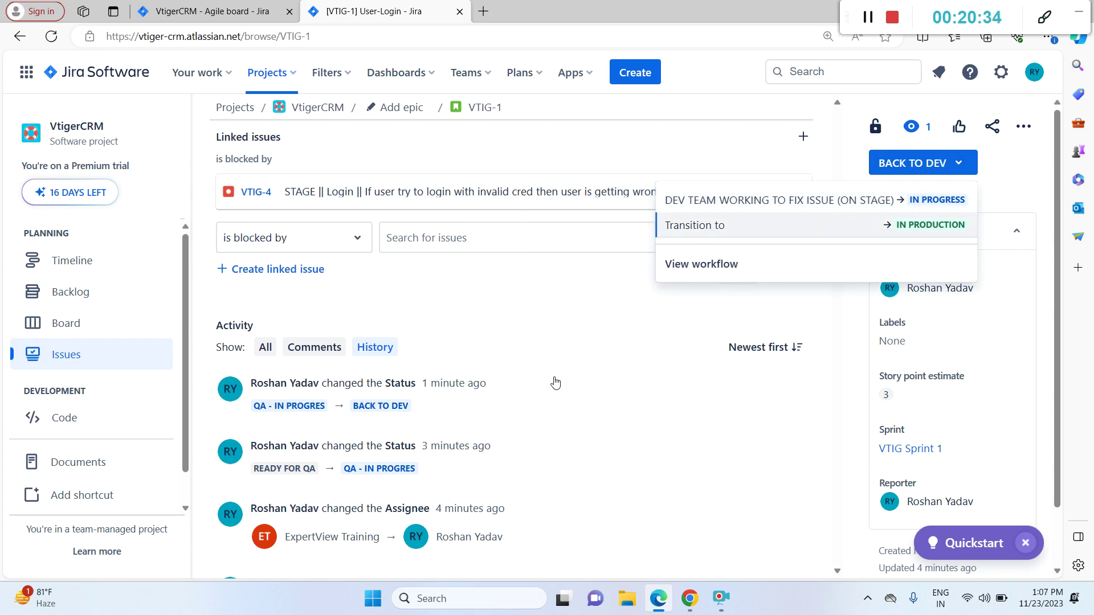
click(541, 406)
Step: Show the issue's comments, check the latest defect comment and review the acceptance criteria in the description
click(334, 351)
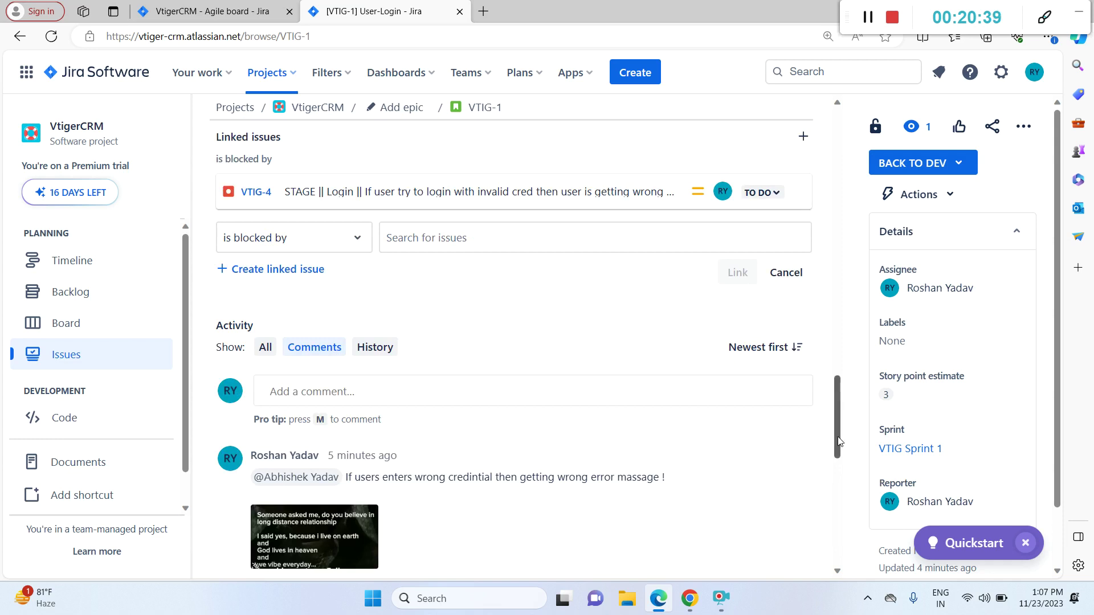
scroll(839, 442, down, 3)
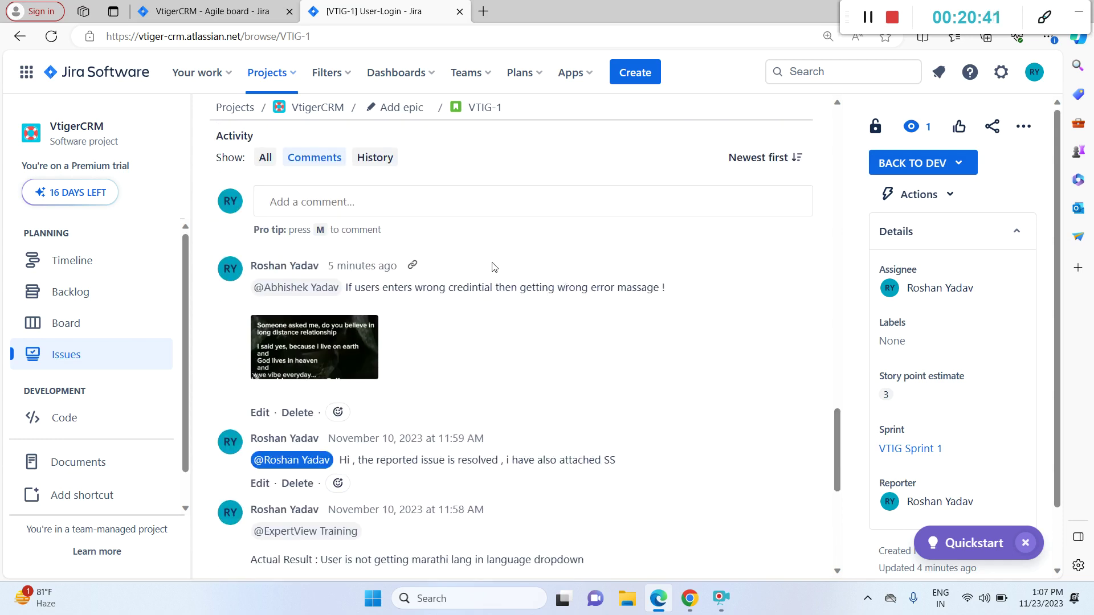
click(493, 202)
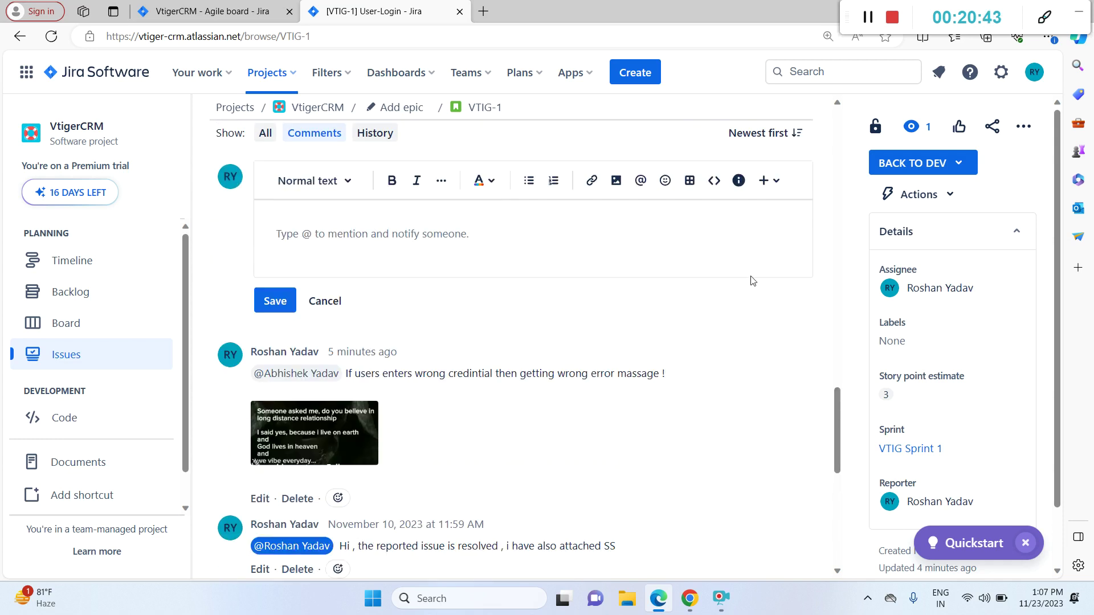
drag(833, 433, 829, 314)
click(793, 212)
scroll(835, 213, down, 3)
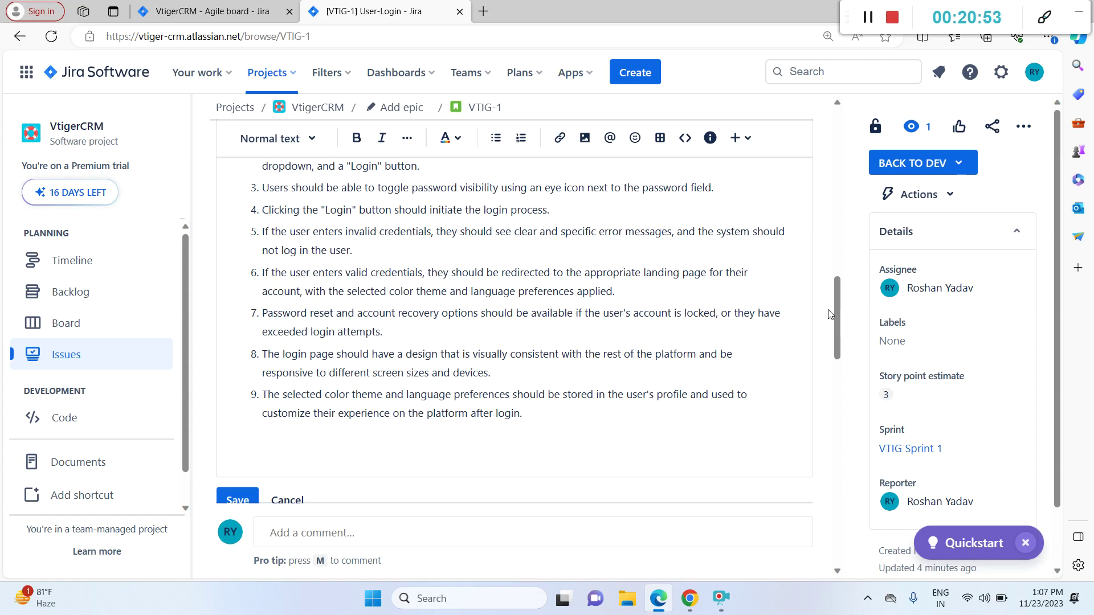
drag(836, 320, 838, 202)
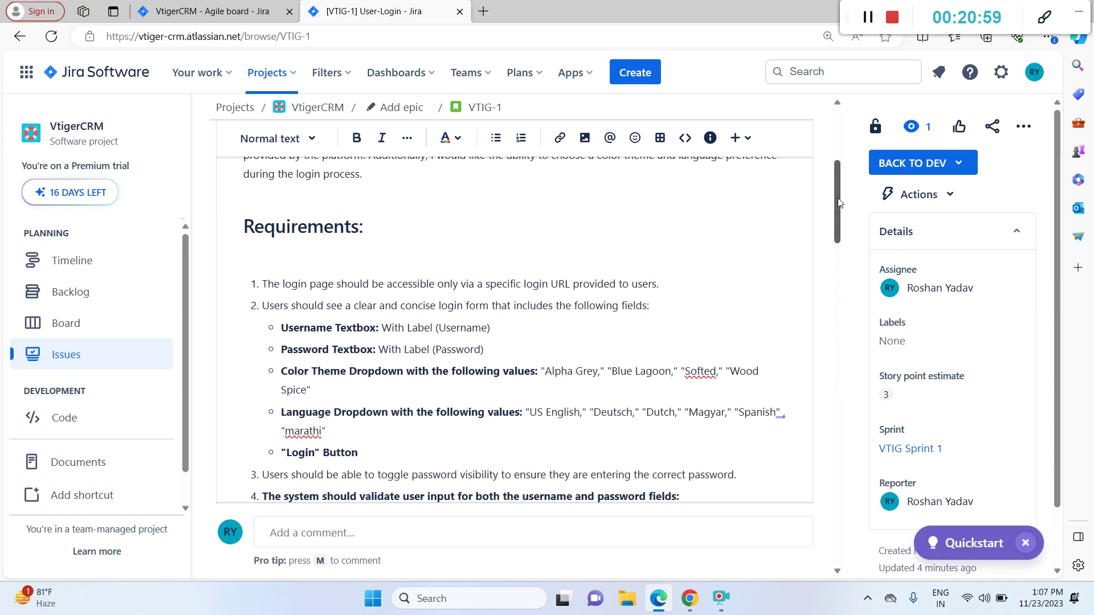
Step: Read through the Requirements list in the description, from the login URL item to the "Login" Button item
click(670, 289)
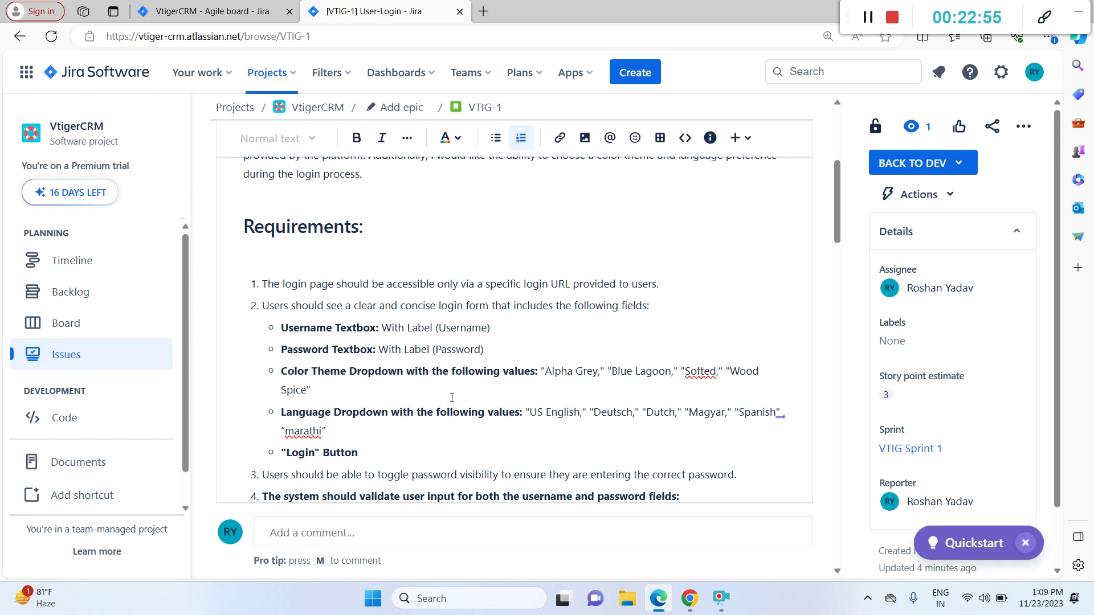
key(Down)
key(Down)
key(Down)
key(Down)
key(Down)
key(Down)
key(Down)
key(Down)
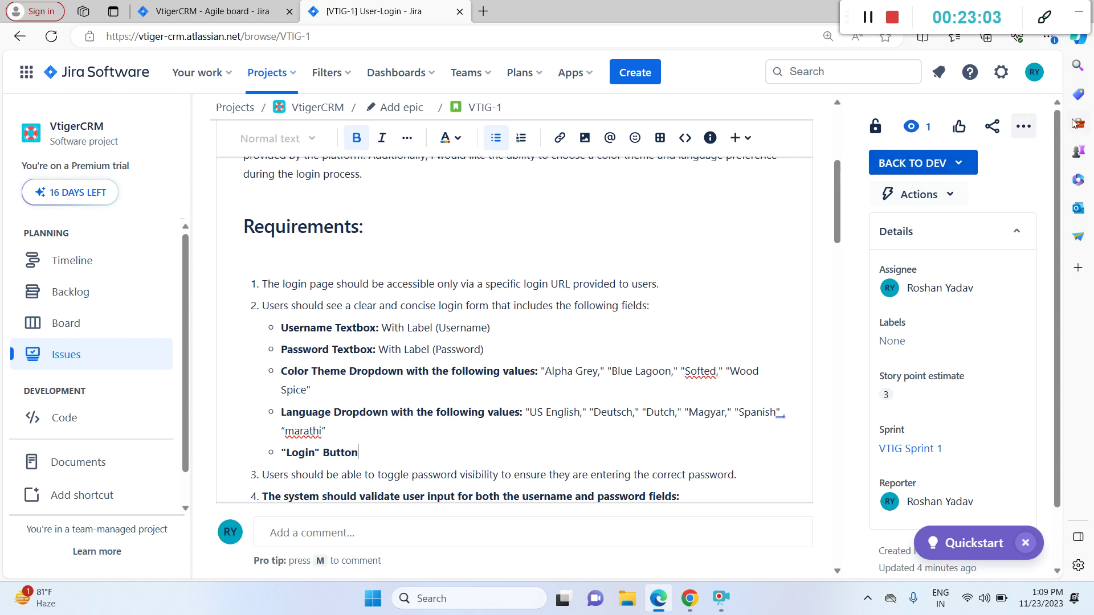
Step: Assign User-Login to the developer mentioned in the latest defect comment and move it to IN PROGRESS using DEV TEAM WORKING TO FIX ISSUE (ON STAGE)
click(966, 166)
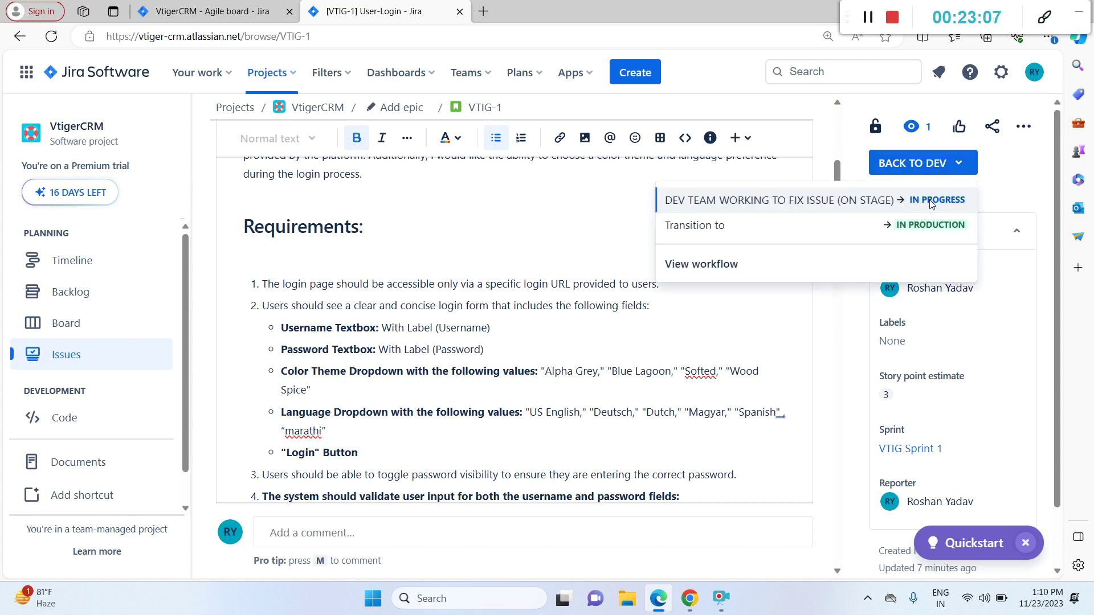
click(934, 296)
click(934, 297)
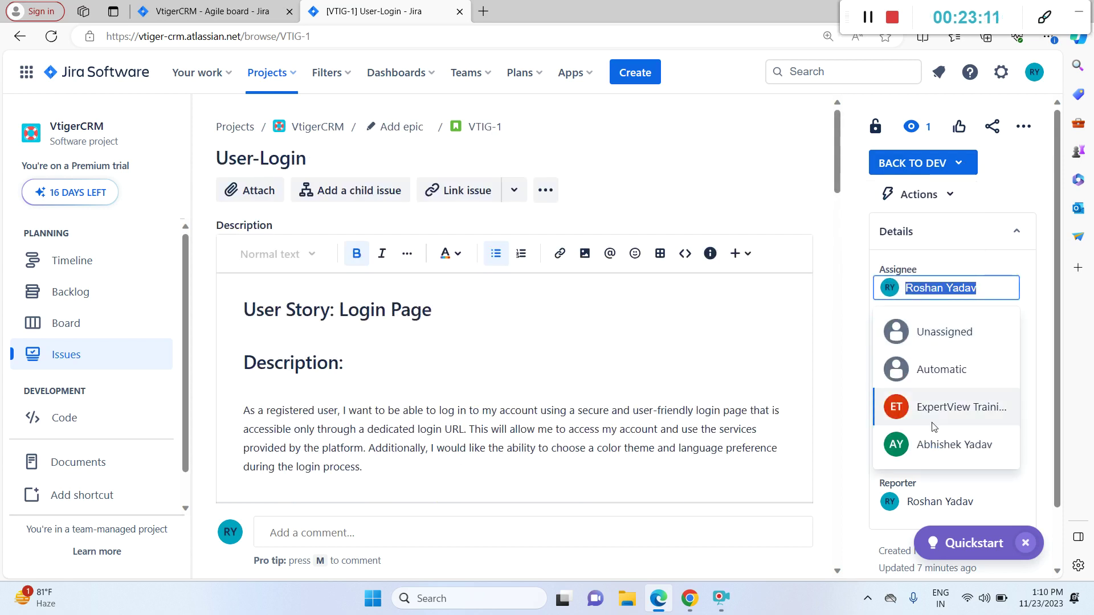
click(936, 444)
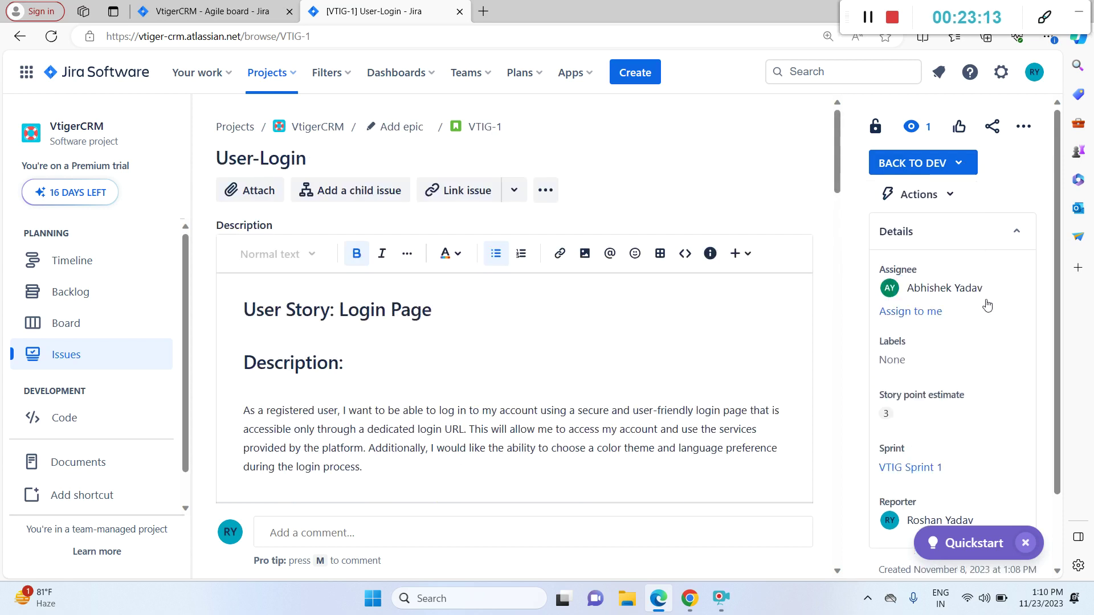
click(953, 172)
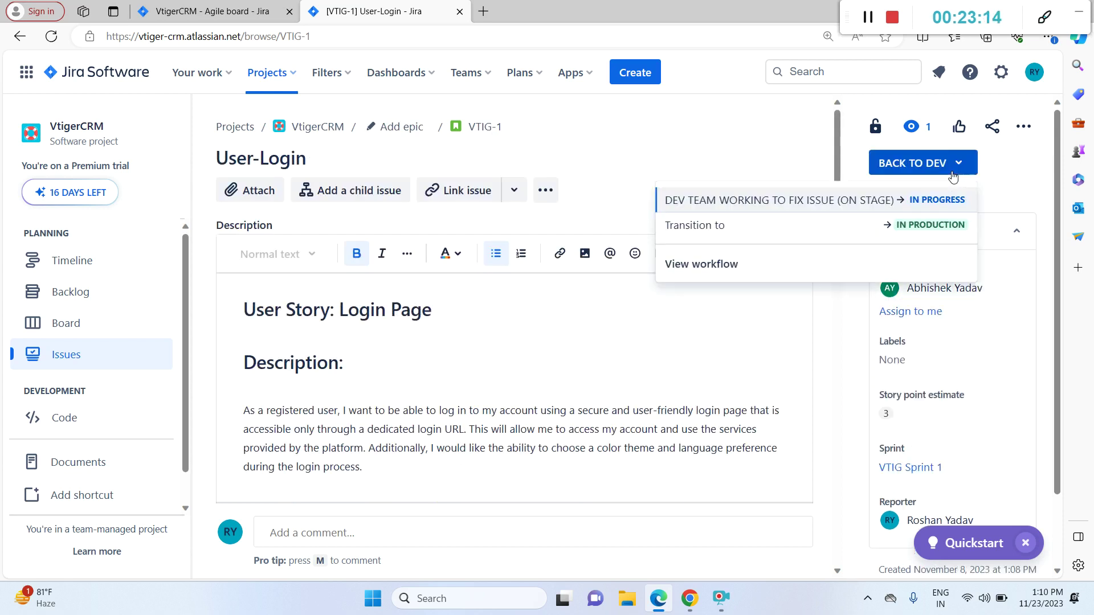
click(924, 208)
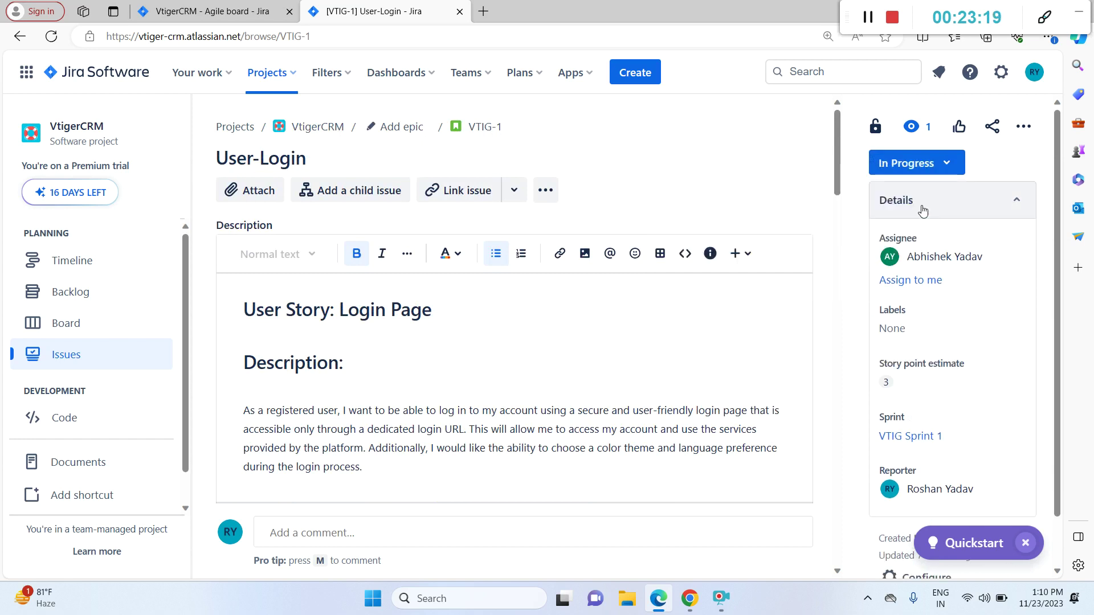
Step: Post a comment mentioning the reporter with the text "Issue is resolved" and the copied screenshot pasted below it
drag(835, 158, 819, 382)
scroll(819, 382, down, 3)
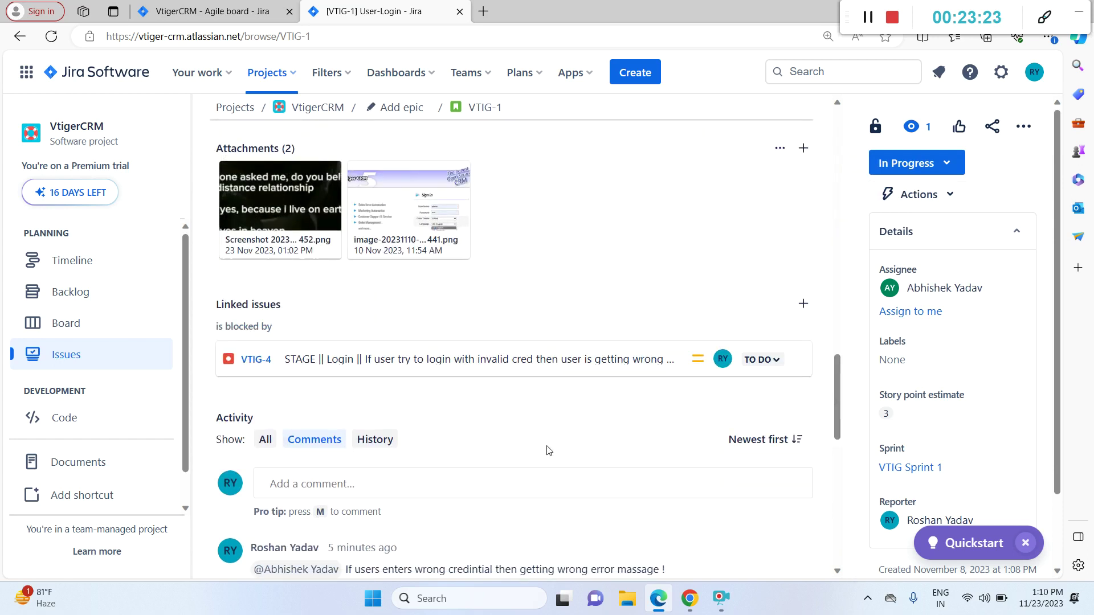
click(481, 476)
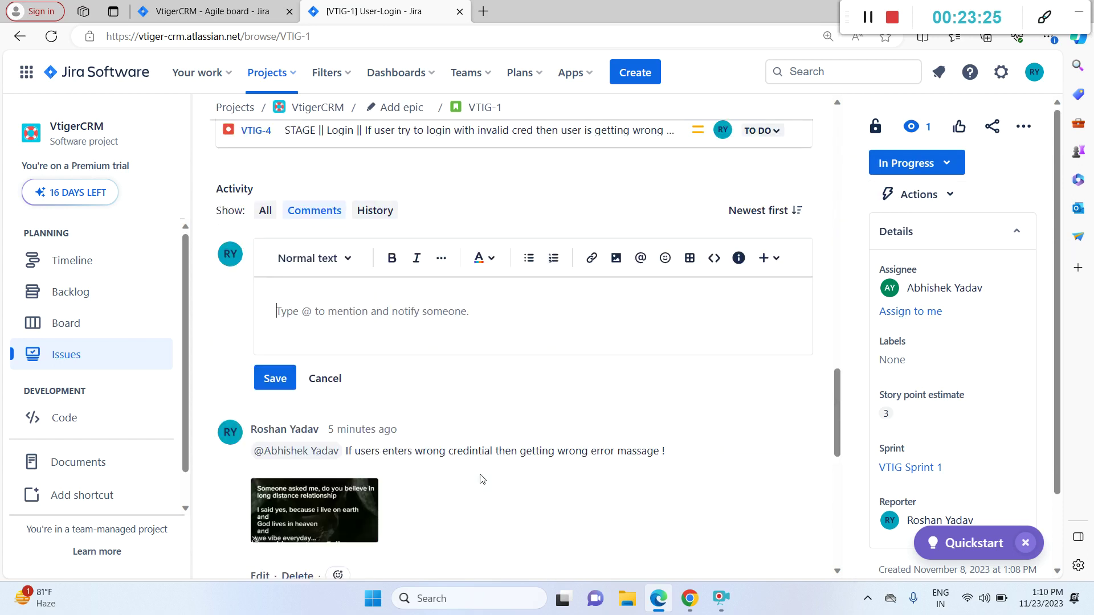
text(@r)
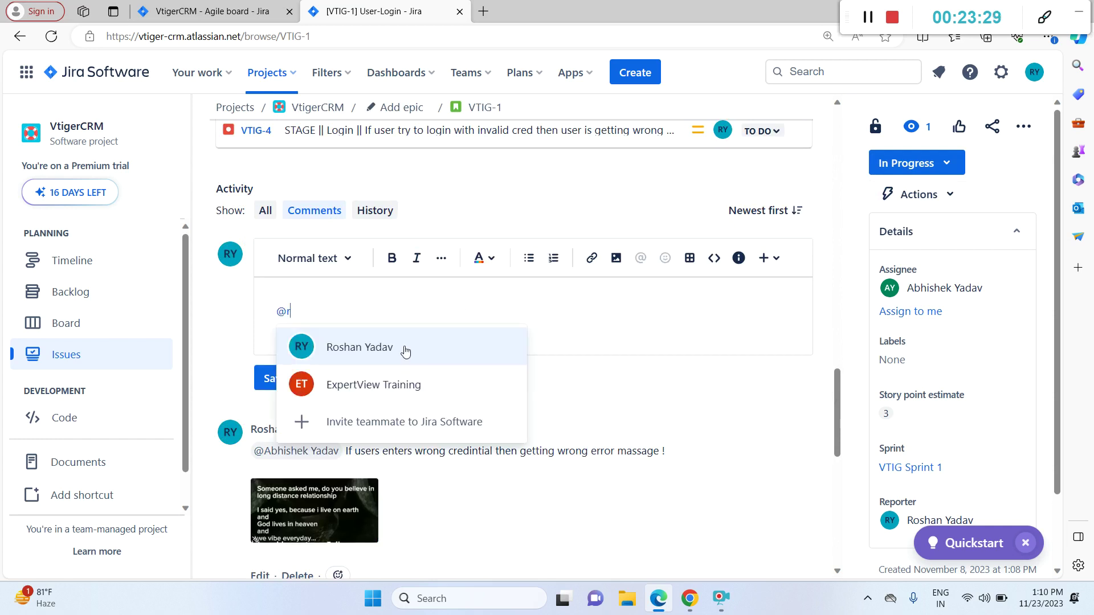
click(406, 350)
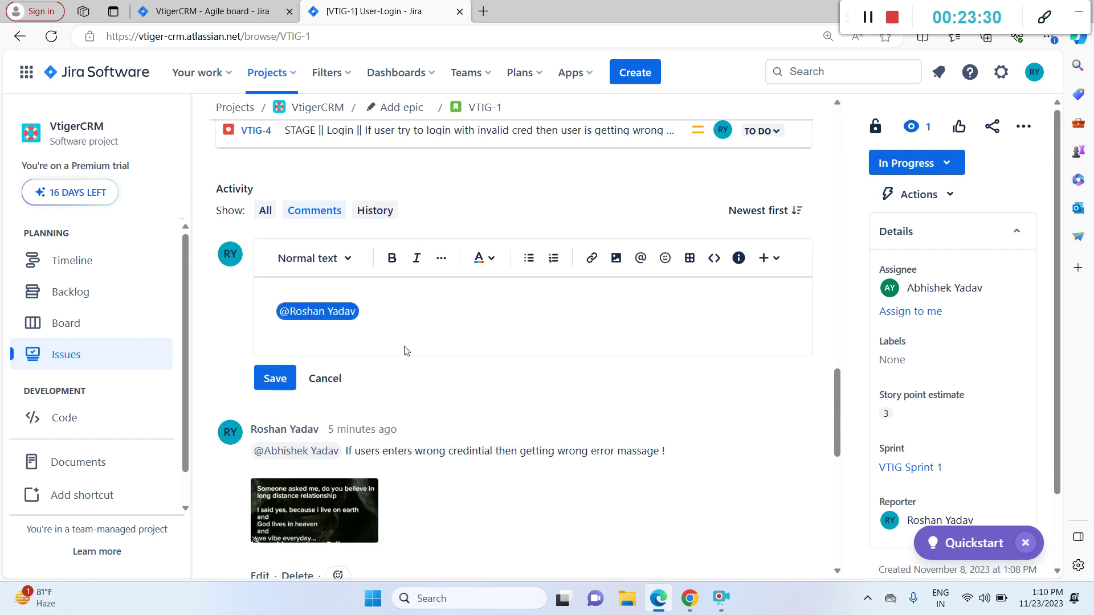
text(Iss)
text(is resolved)
key(ctrl+v)
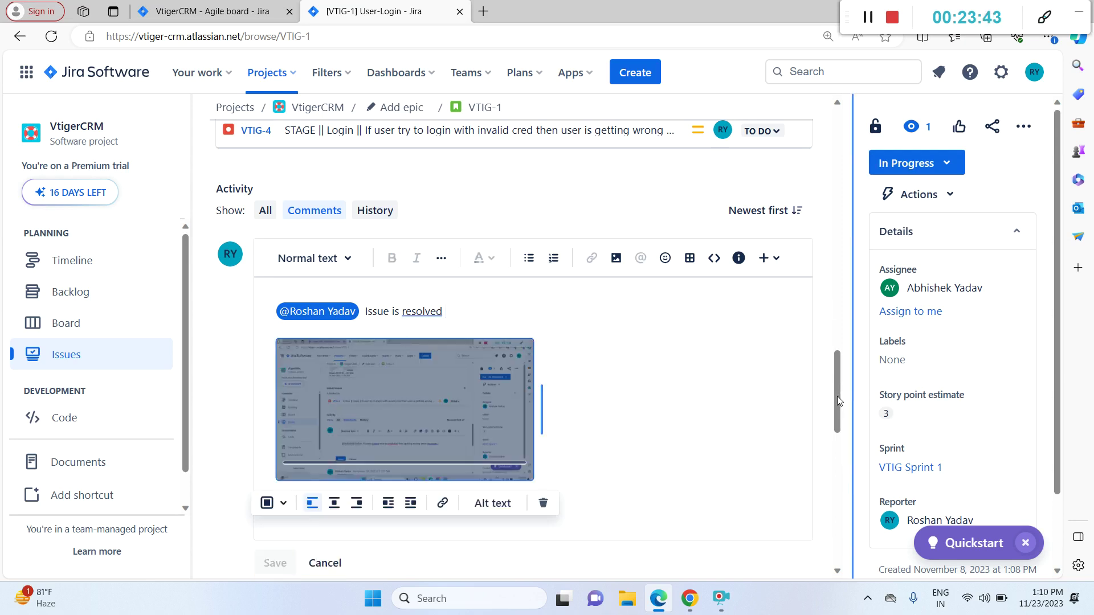
scroll(833, 410, down, 2)
click(269, 468)
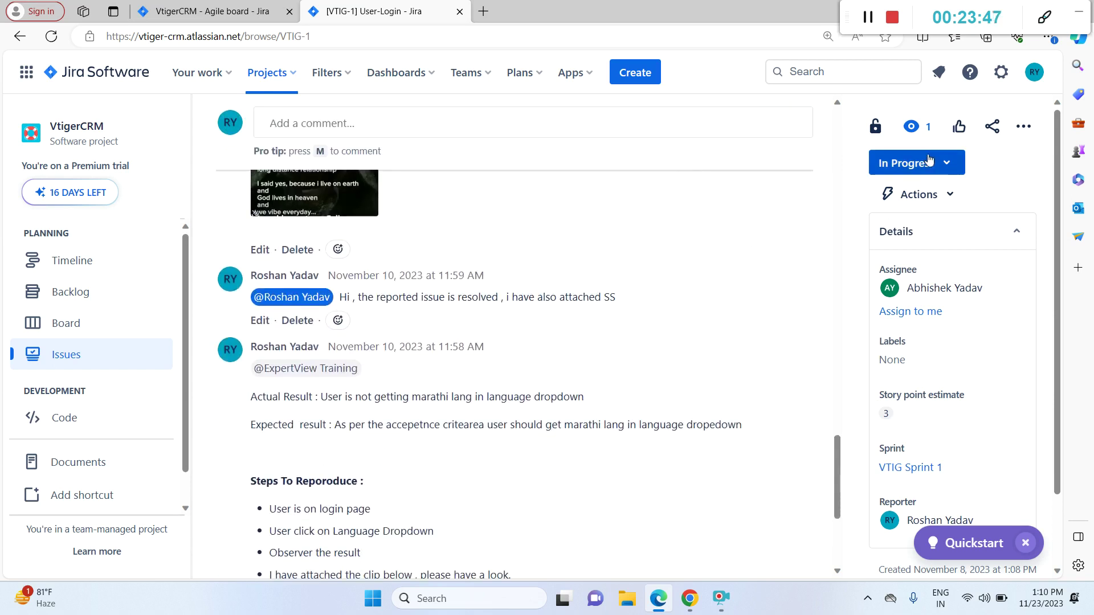
Step: Move User-Login to DEV DONE with Dev Implementation Done, and on to READY FOR QA with Item is Ready for QA Server
click(928, 164)
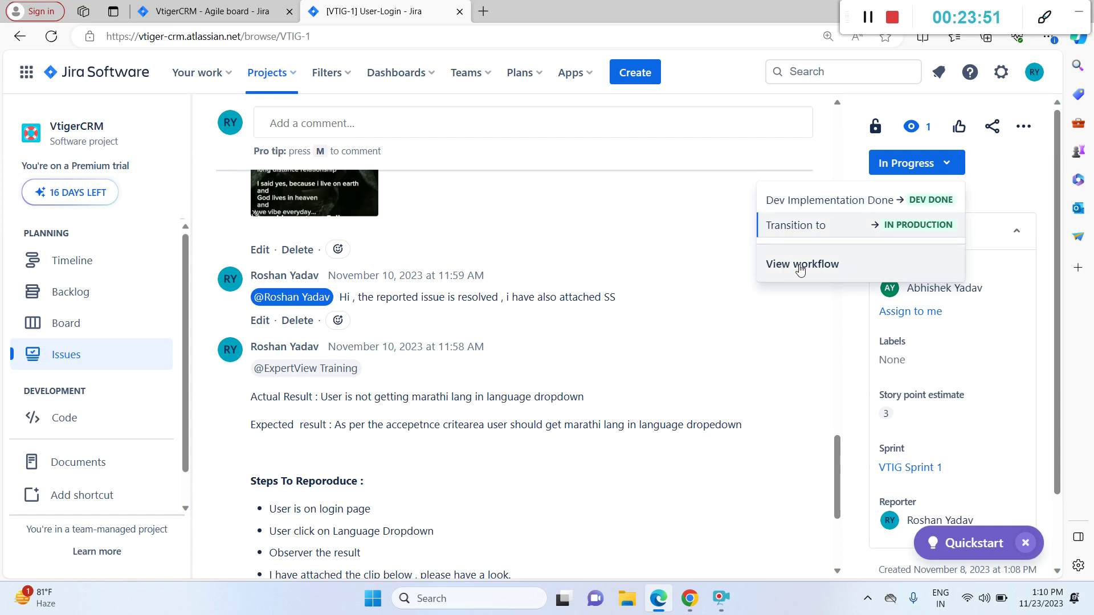
click(895, 199)
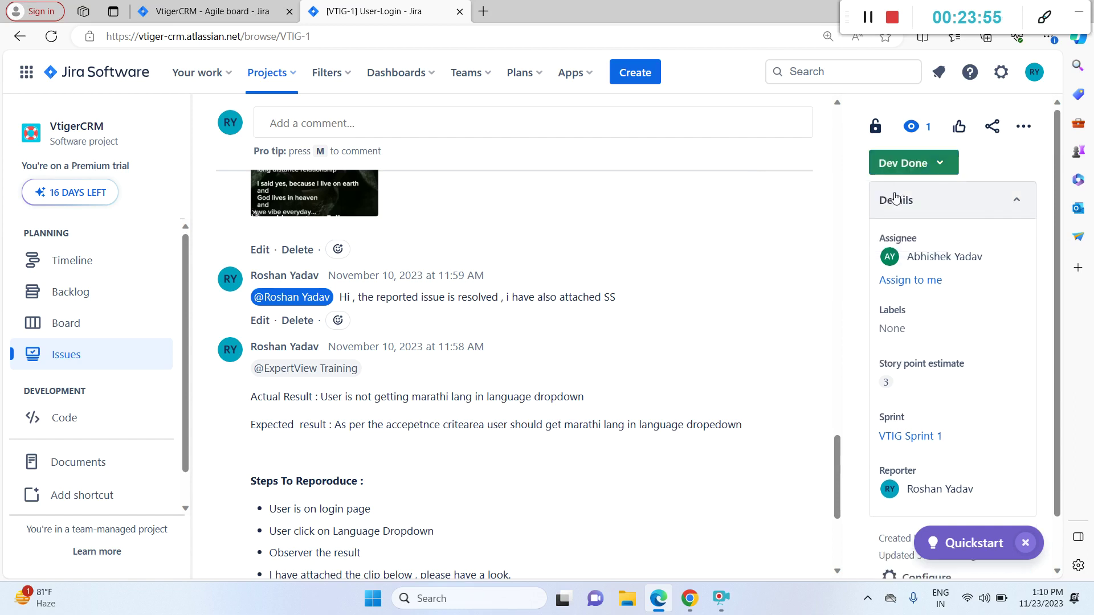
click(930, 164)
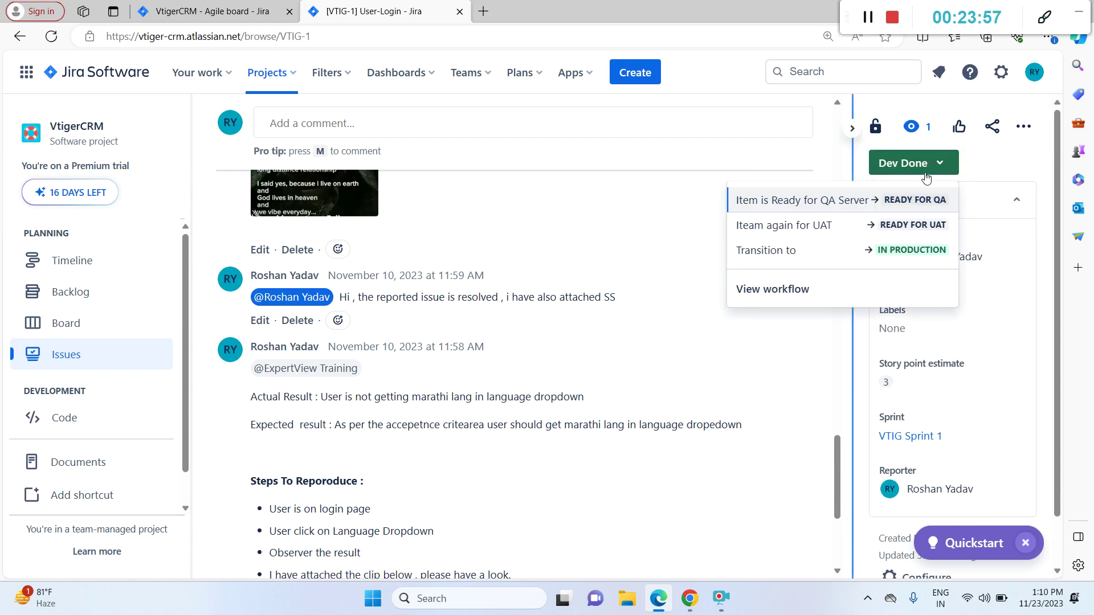
click(910, 203)
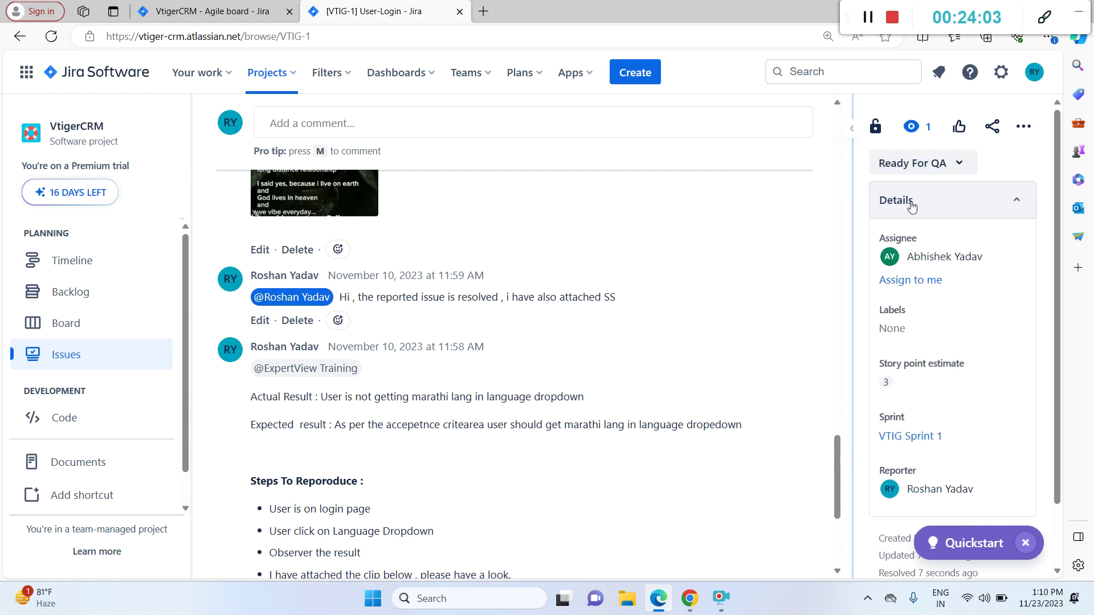
Step: Move User-Login to QA - IN PROGRES, and on to QA - VALIDATED using the QA TASK VALIDATED ON QA SERVER transition
click(945, 165)
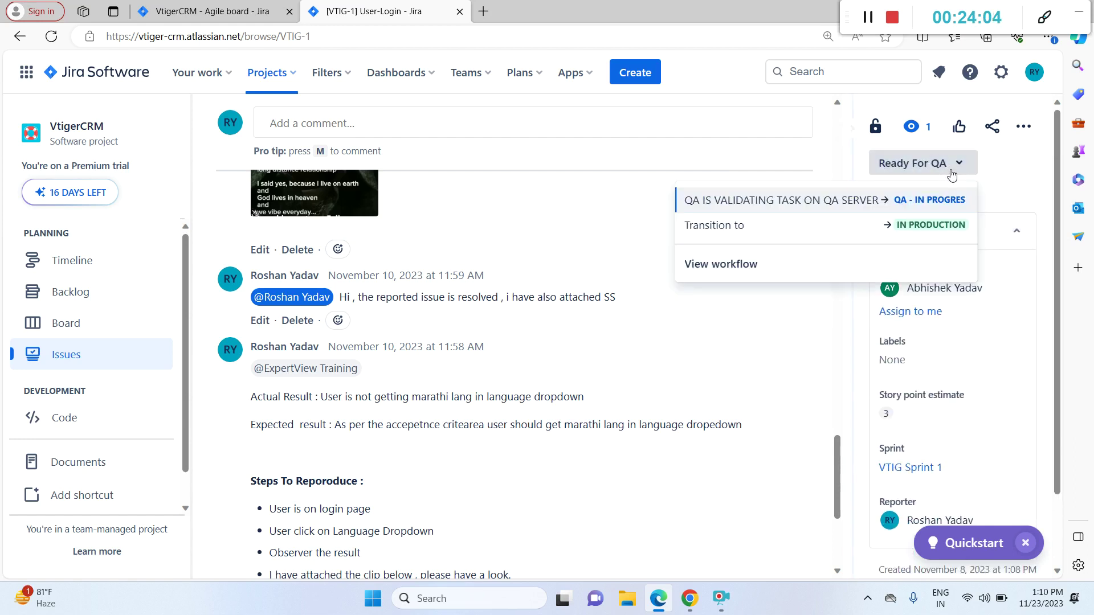
click(937, 203)
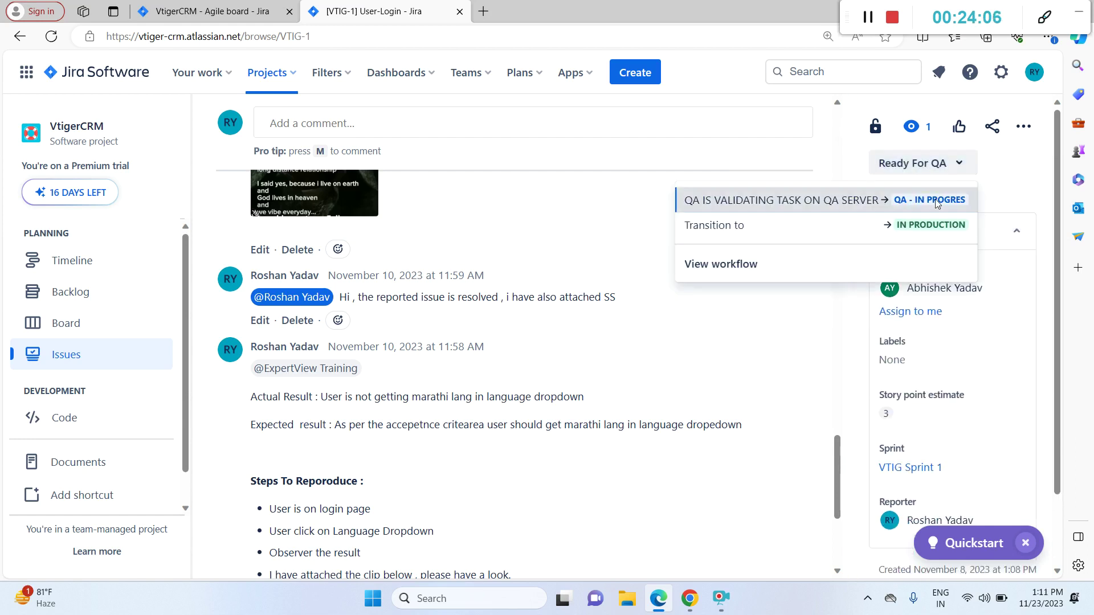
click(948, 170)
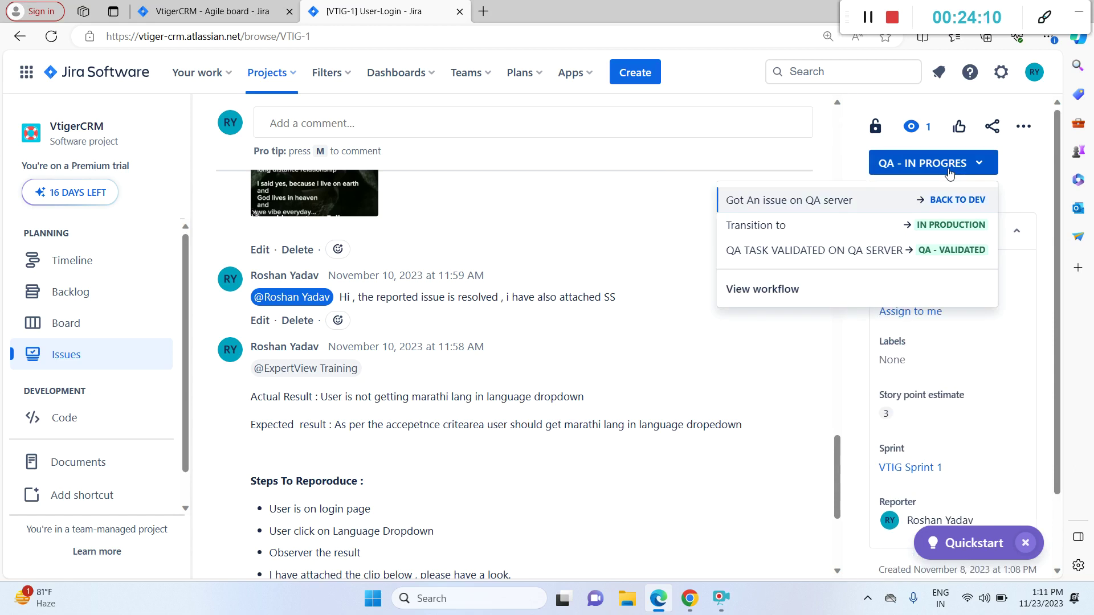
click(893, 256)
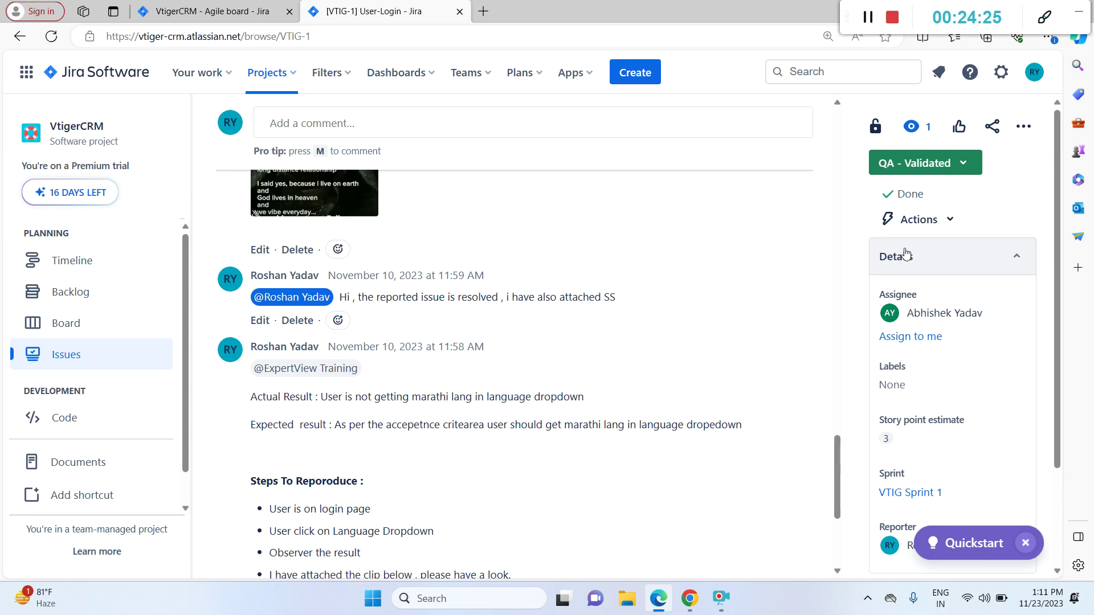
Step: Move User-Login to READY FOR UAT with Item is Ready For UAT Server, and on to UAT - IN PROGRESS
click(957, 174)
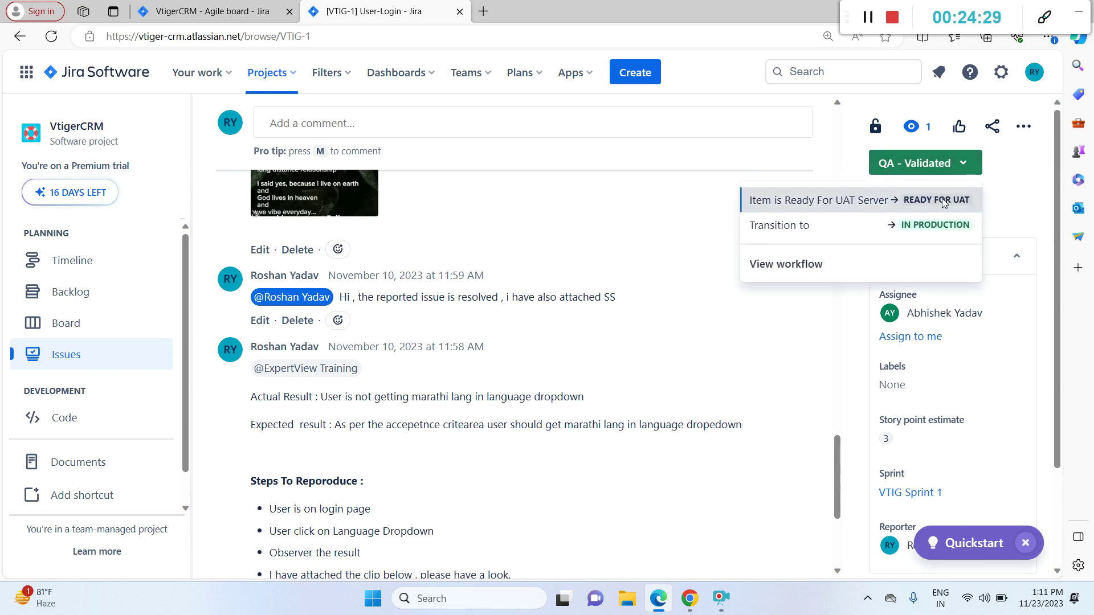
click(944, 202)
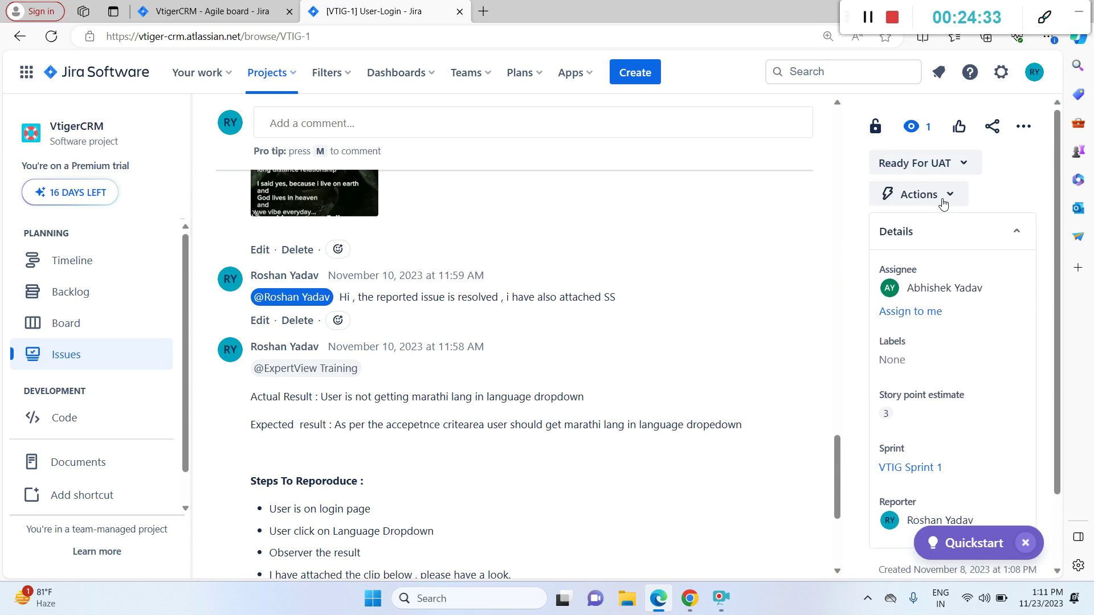
click(959, 170)
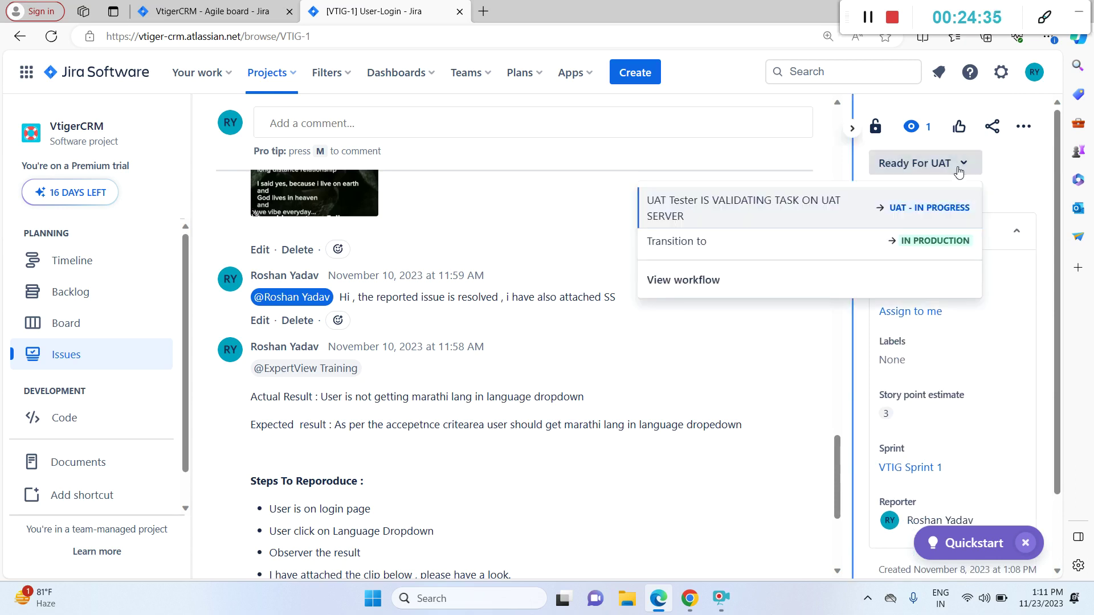
click(924, 209)
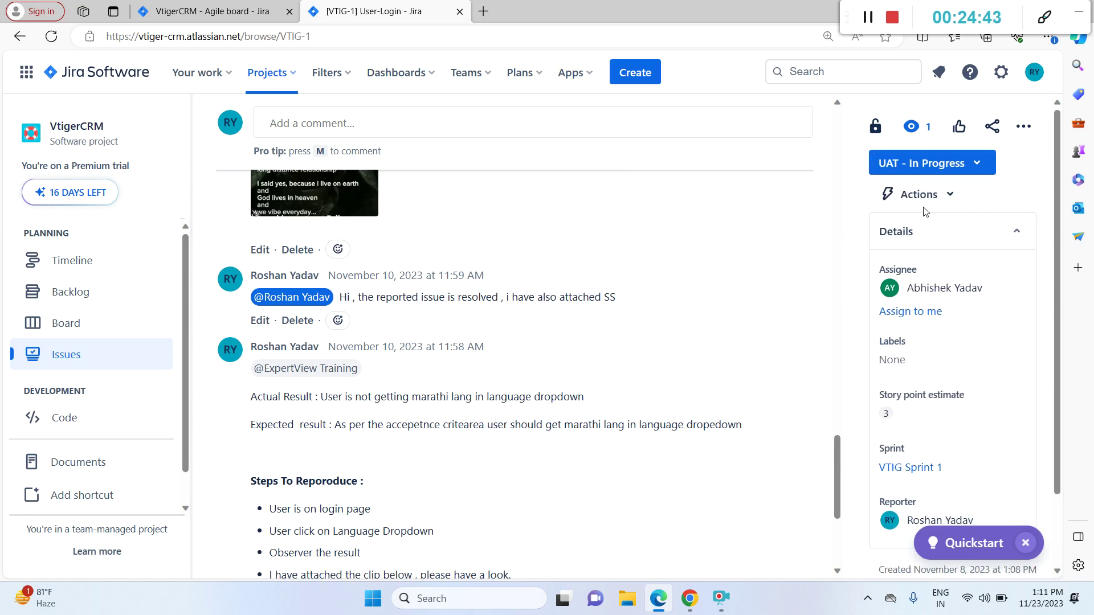
Step: Return User-Login to BACK TO DEV using QA FOUND ISSUE ON UAT, and move it on to In Progress
click(935, 164)
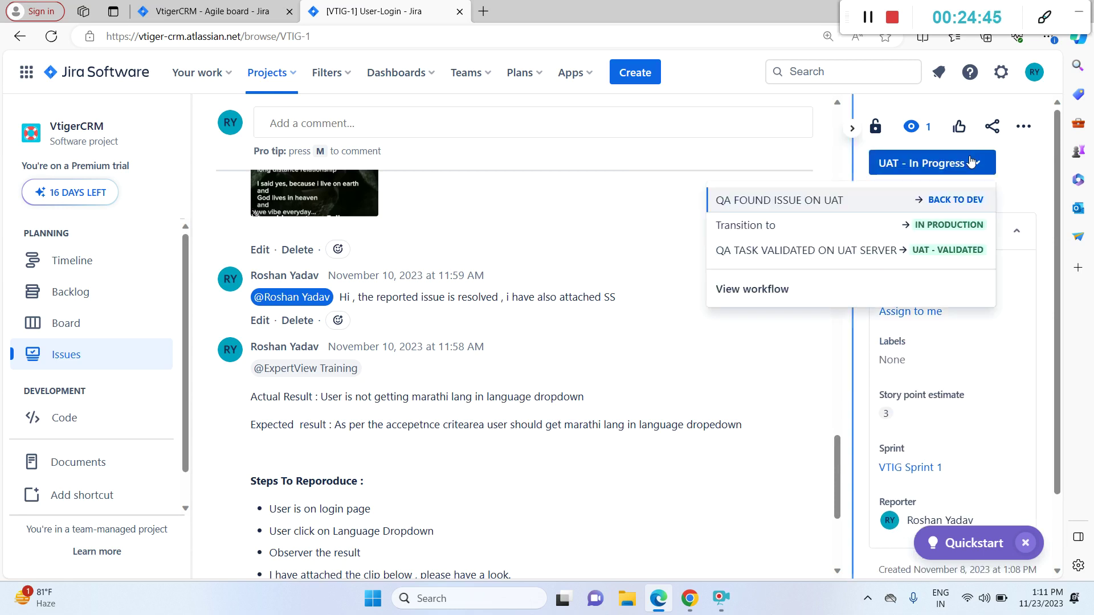
click(942, 200)
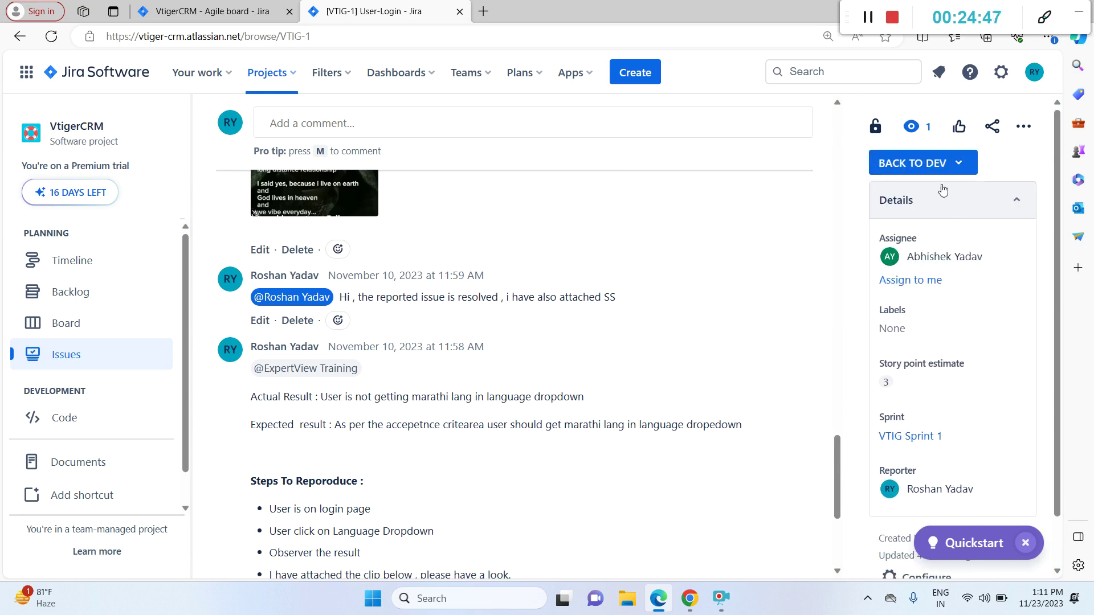
click(919, 164)
click(916, 201)
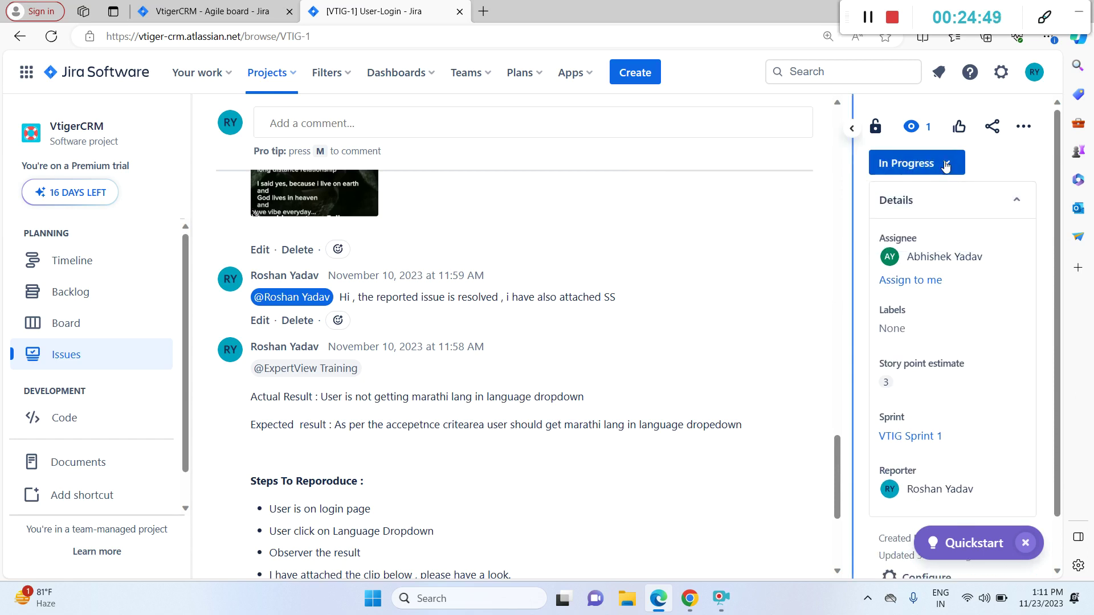
Step: Move User-Login to DEV DONE with Dev Implementation Done, and on to READY FOR UAT with Iteam again for UAT
click(946, 164)
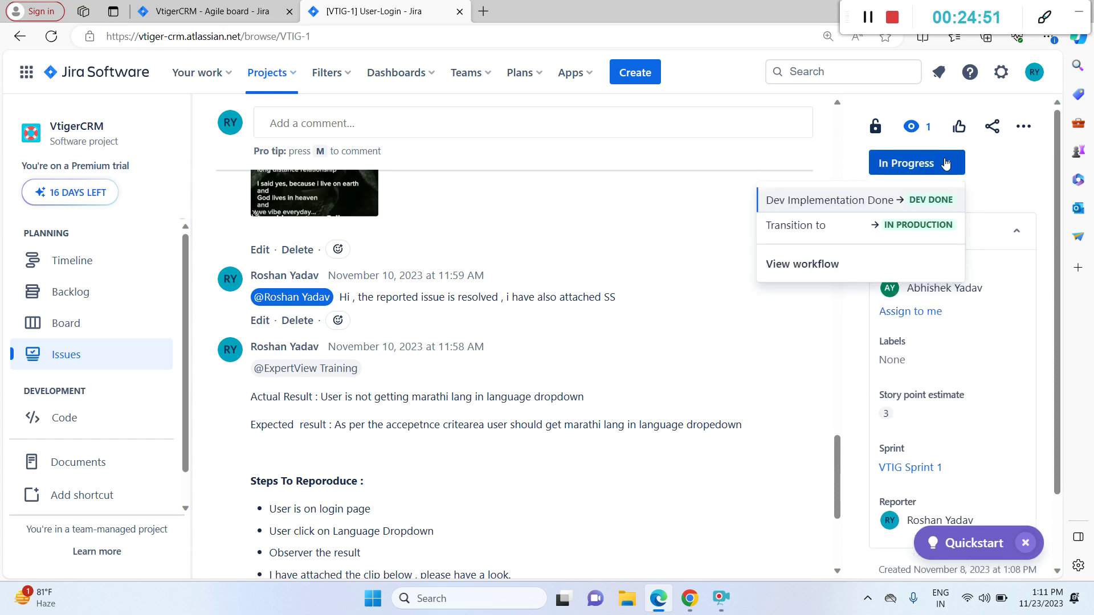
click(929, 200)
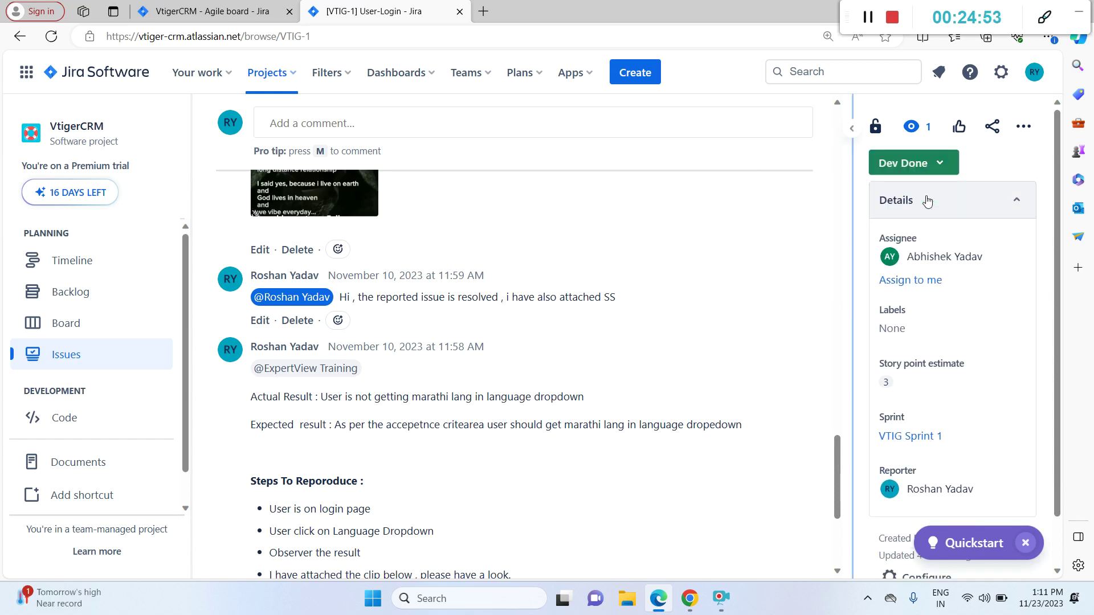
click(941, 165)
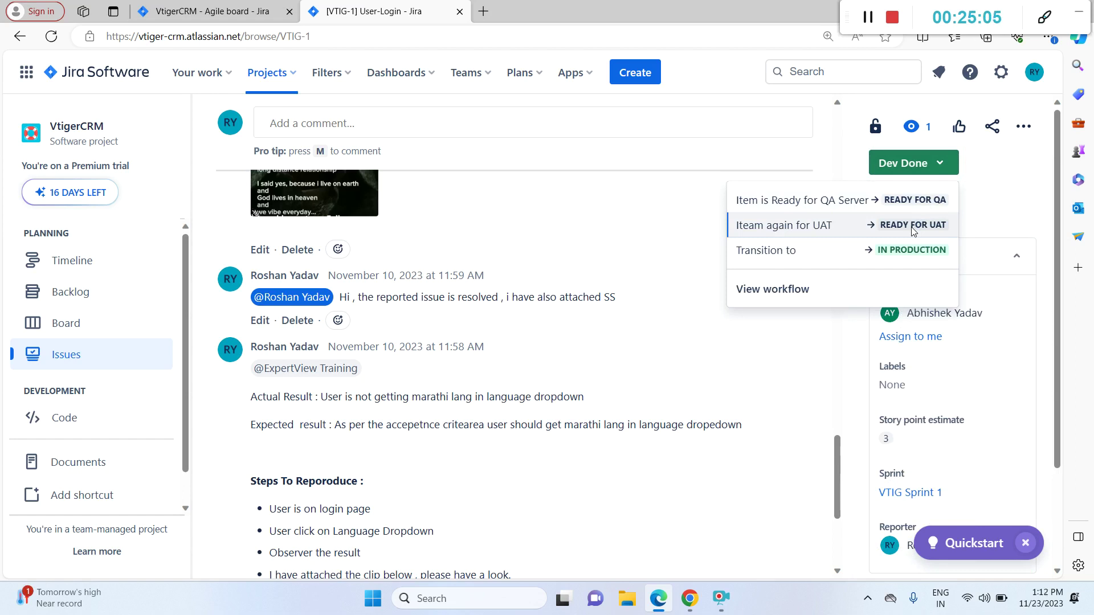
click(912, 226)
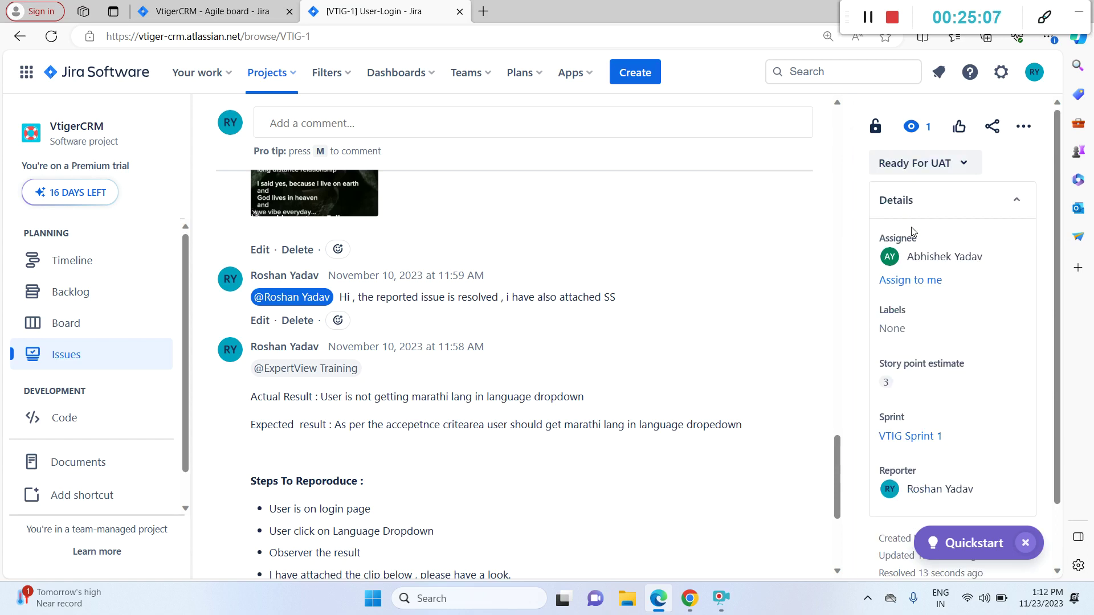
Step: Move User-Login to UAT - IN PROGRESS, and on to UAT - VALIDATED using QA TASK VALIDATED ON UAT SERVER
click(917, 163)
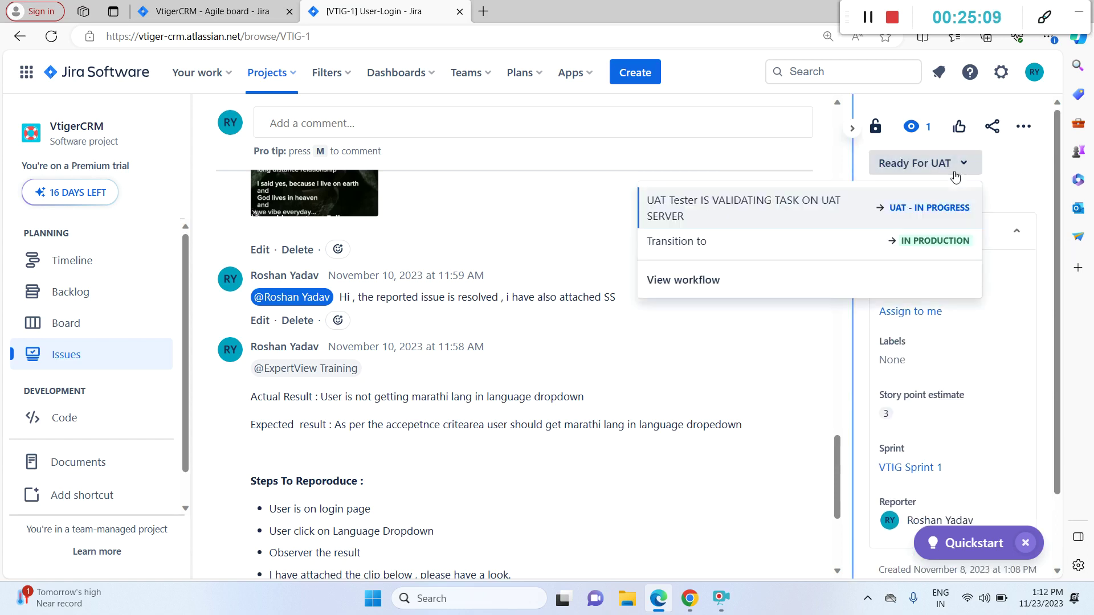
click(930, 211)
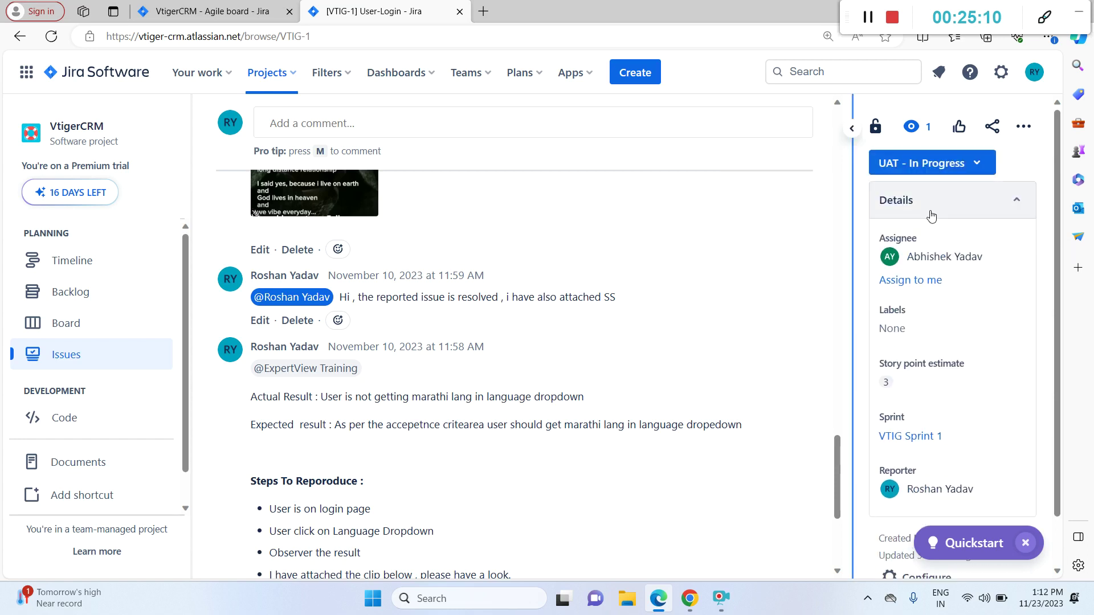
click(956, 164)
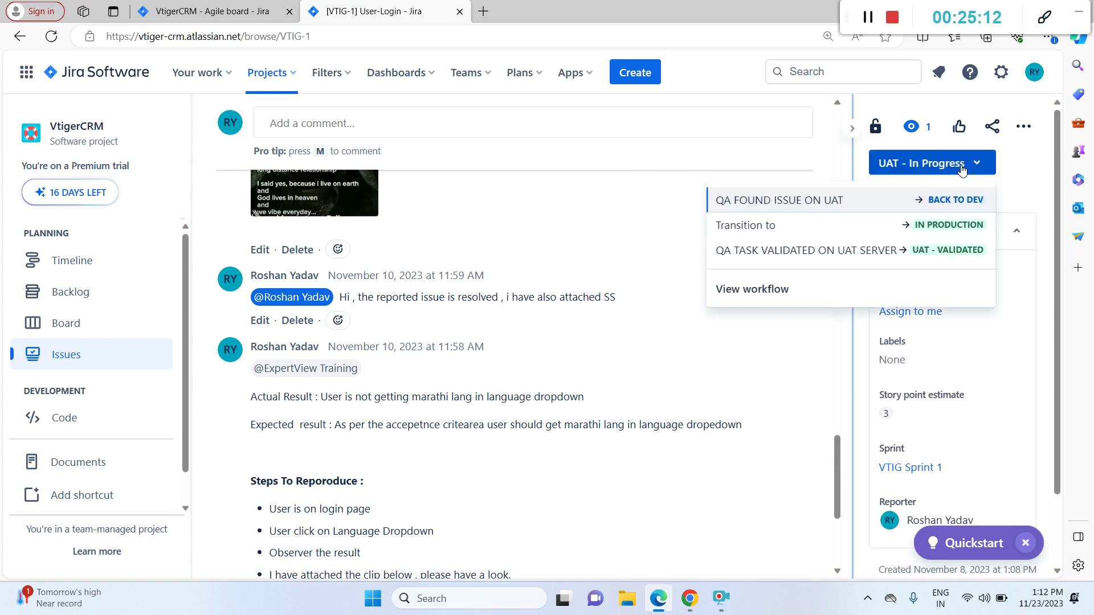
click(929, 249)
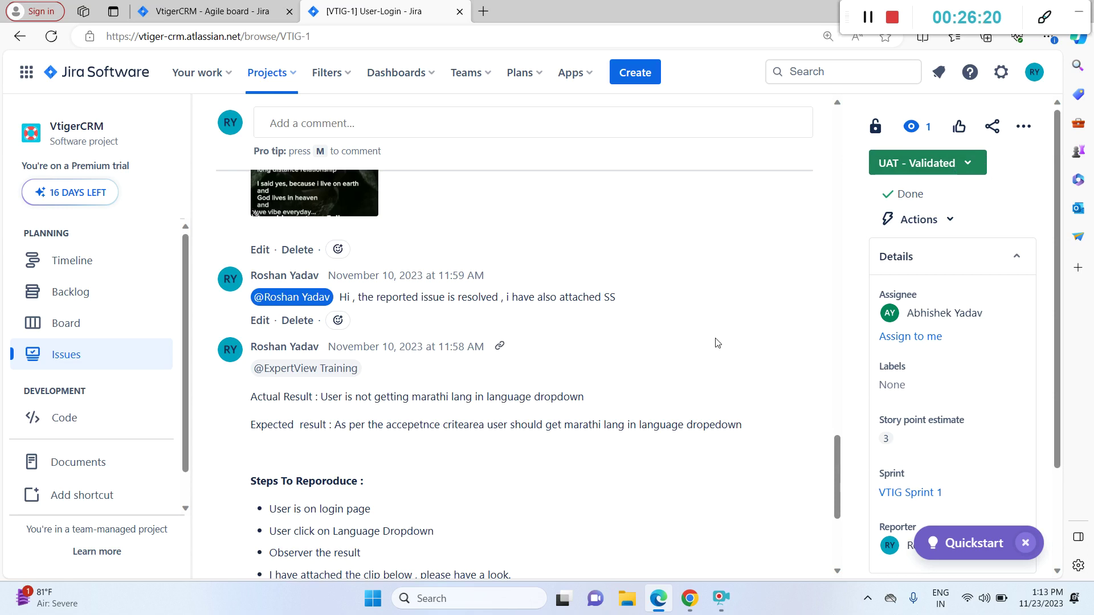
Step: Move User-Login to IN PRODUCTION using the TASK IS ON PRODUCTION SERVER transition
click(957, 165)
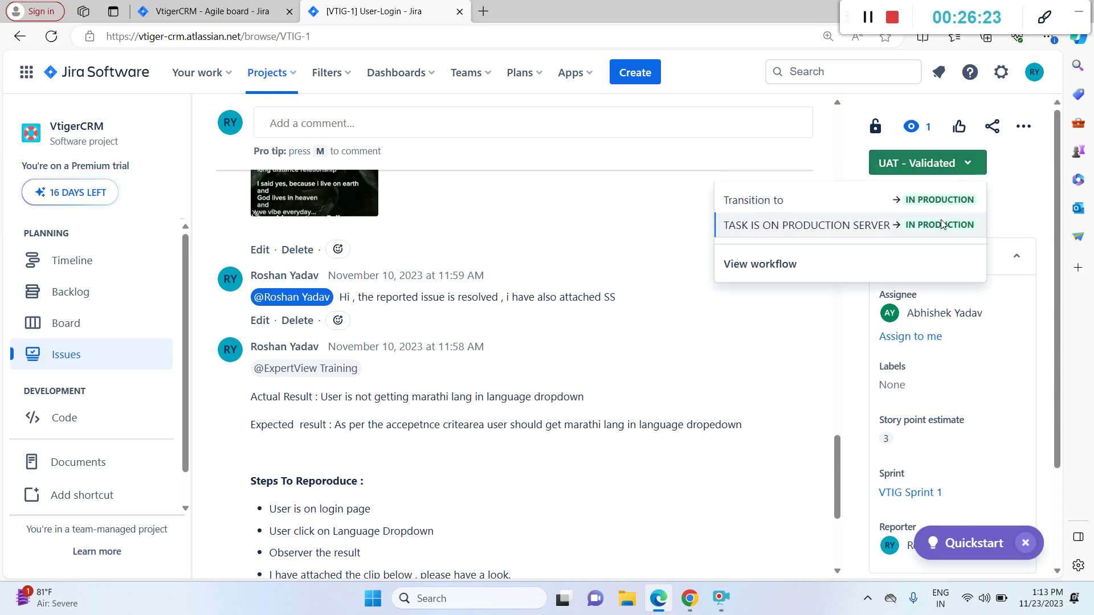
click(941, 224)
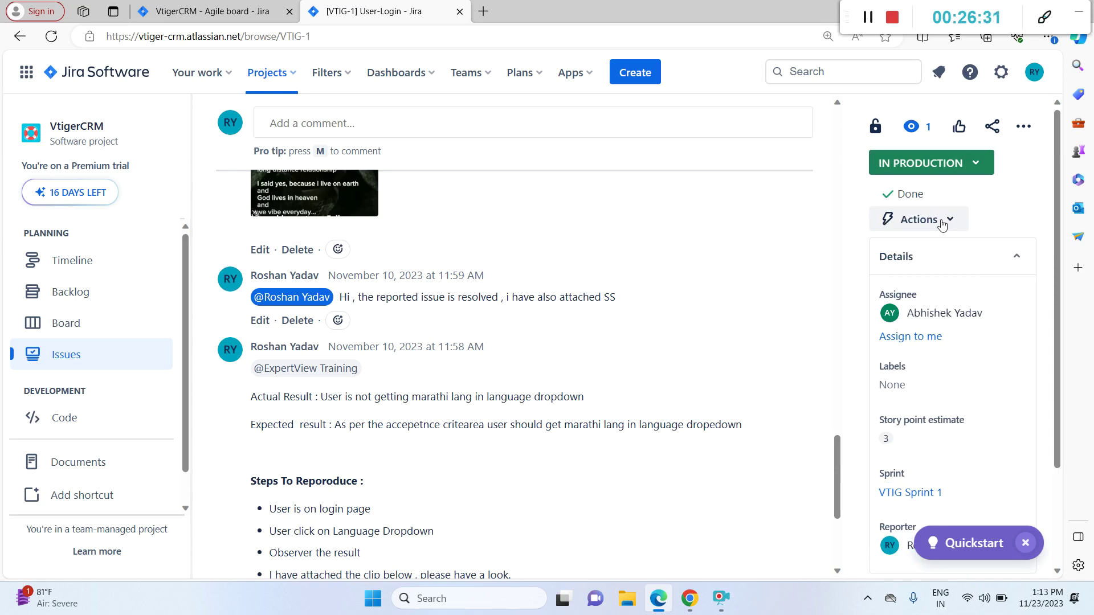
Step: Switch to Notepad and replace the existing note text with "QA", followed by a new line
key(super)
text(not)
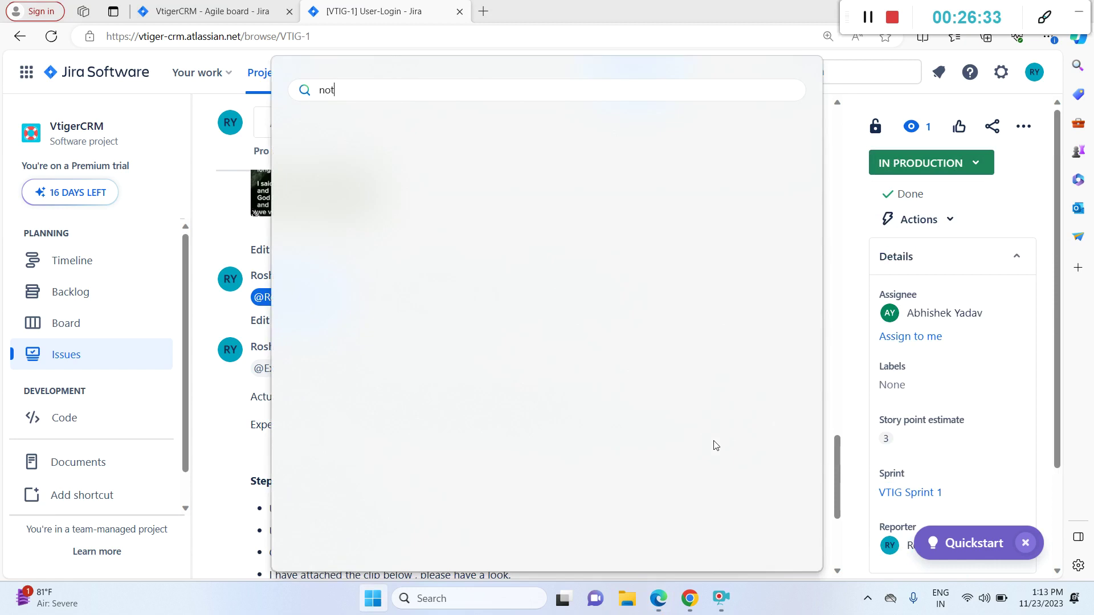
key(Return)
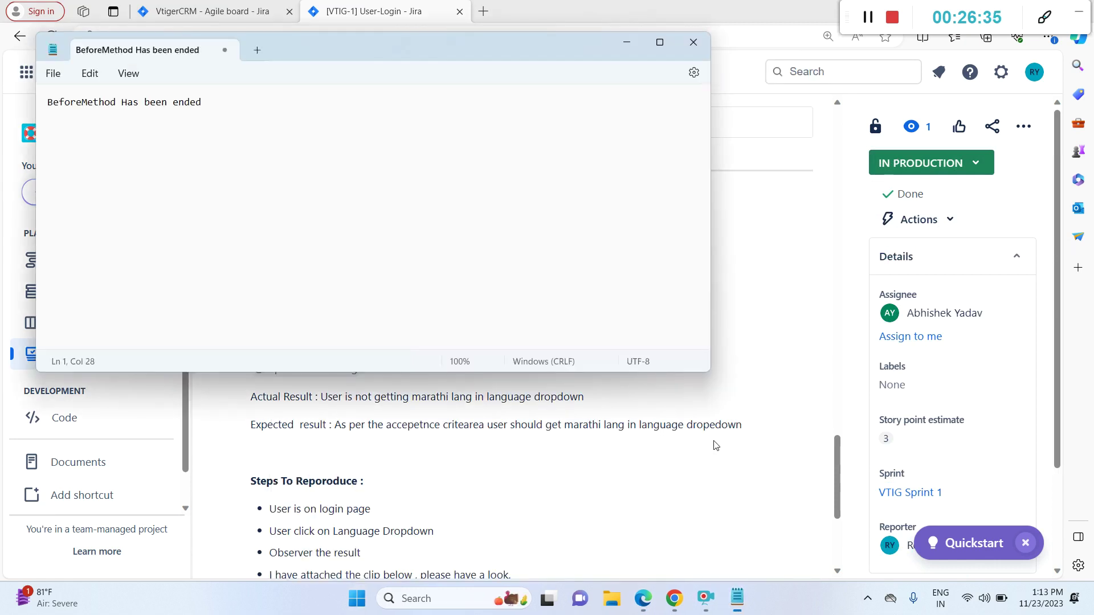
key(ctrl+a)
key(BackSpace)
text(QA)
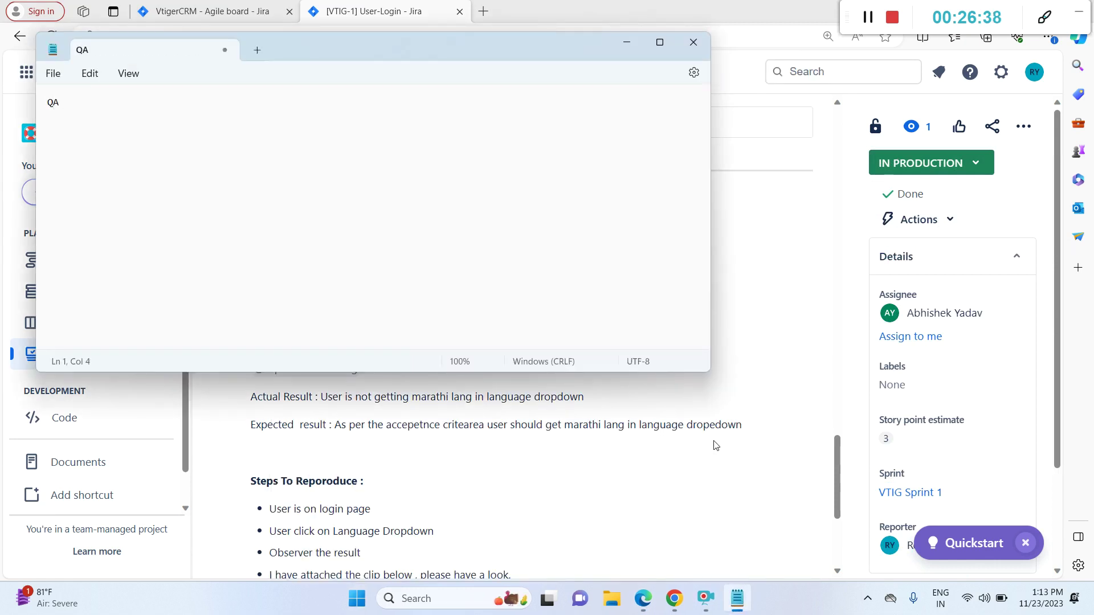
key(Return)
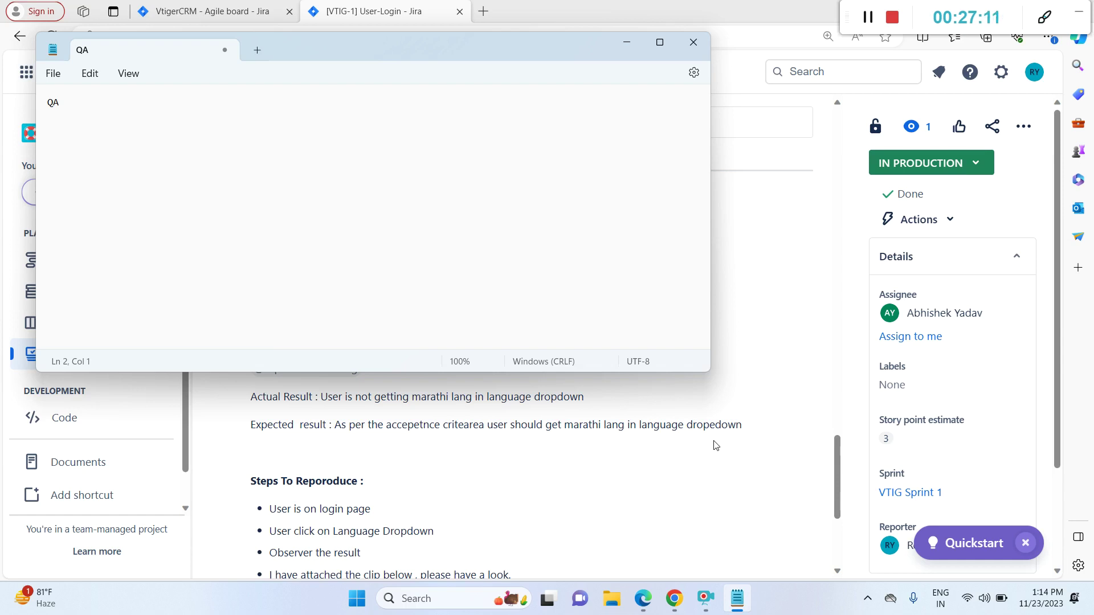
Step: Return to Jira and review the Login Page user story's description and requirements in User-Login
click(745, 503)
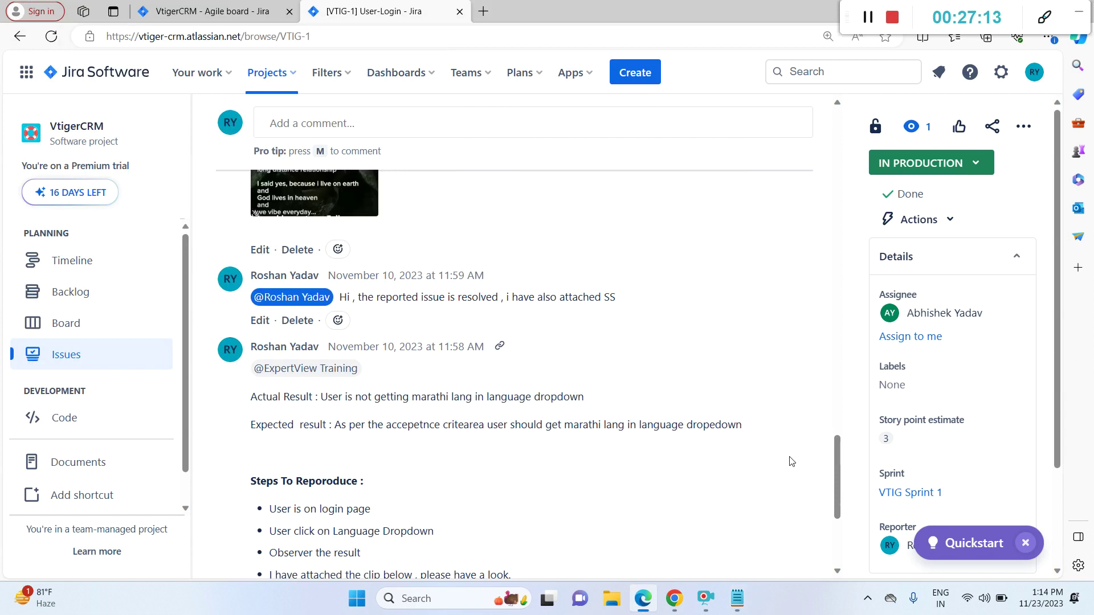
drag(836, 477, 795, 251)
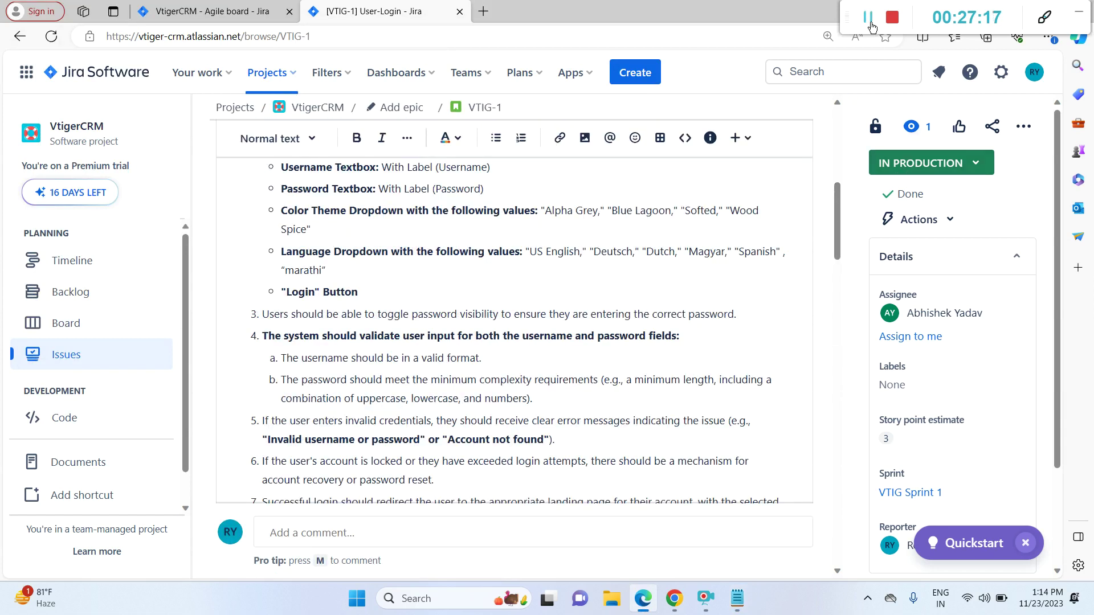
click(867, 17)
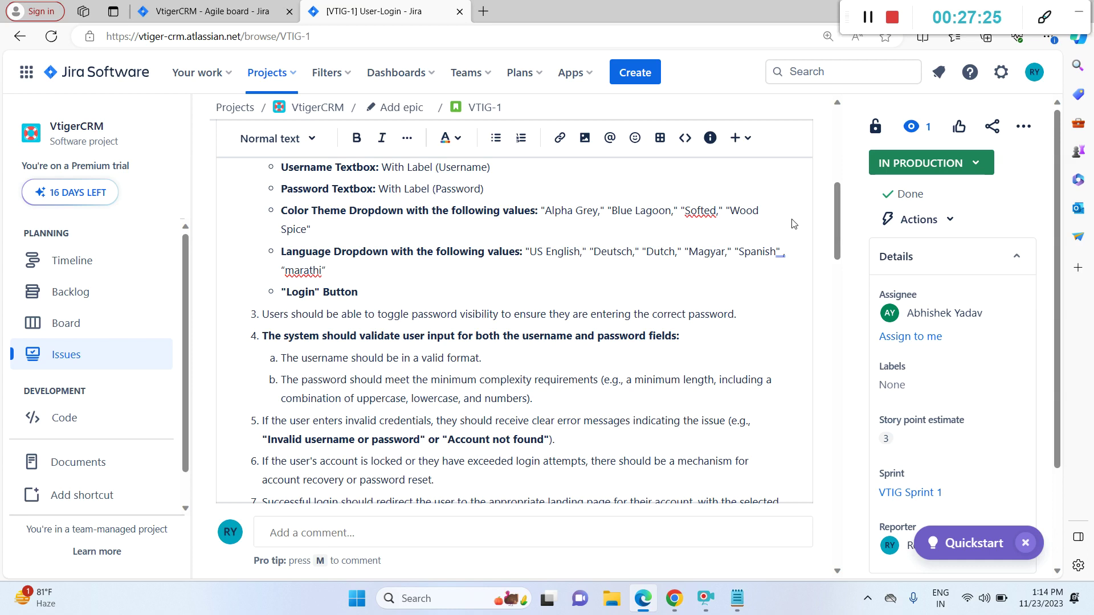
scroll(832, 231, up, 10)
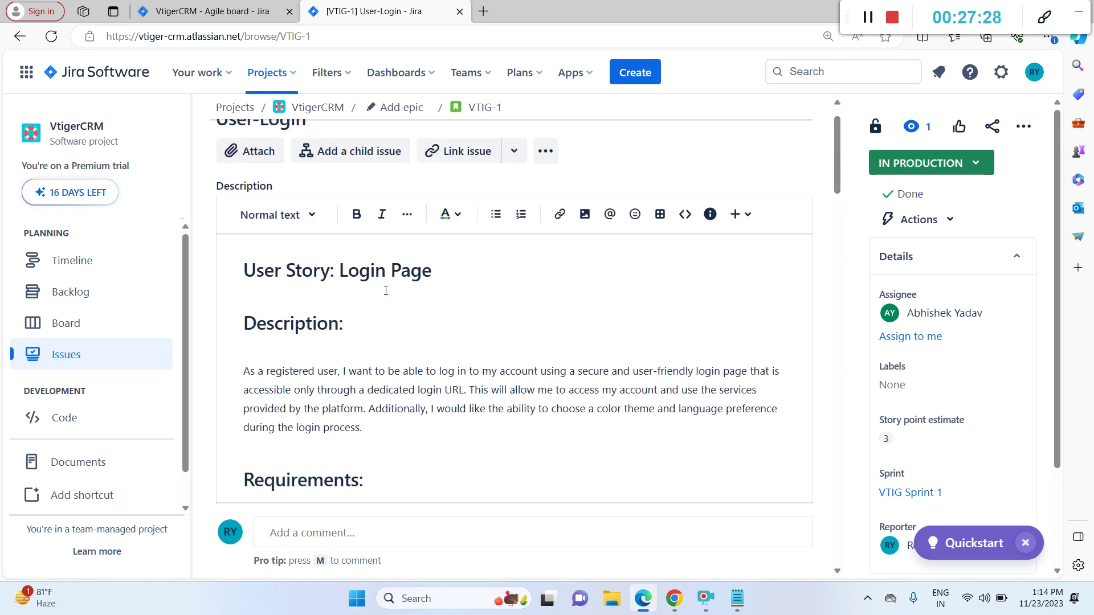
triple_click(358, 276)
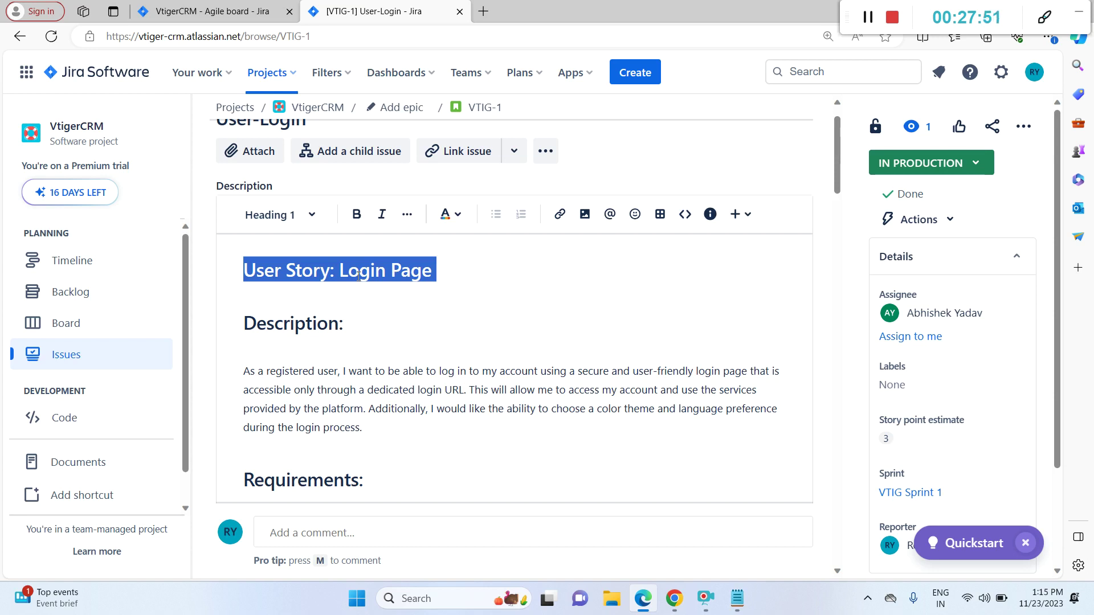
click(410, 322)
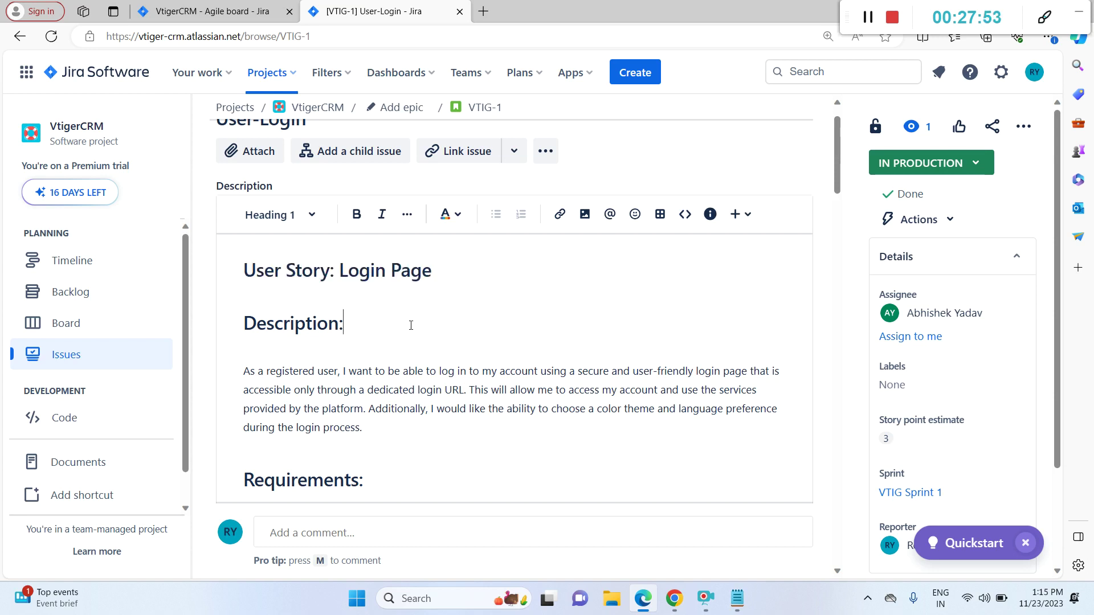
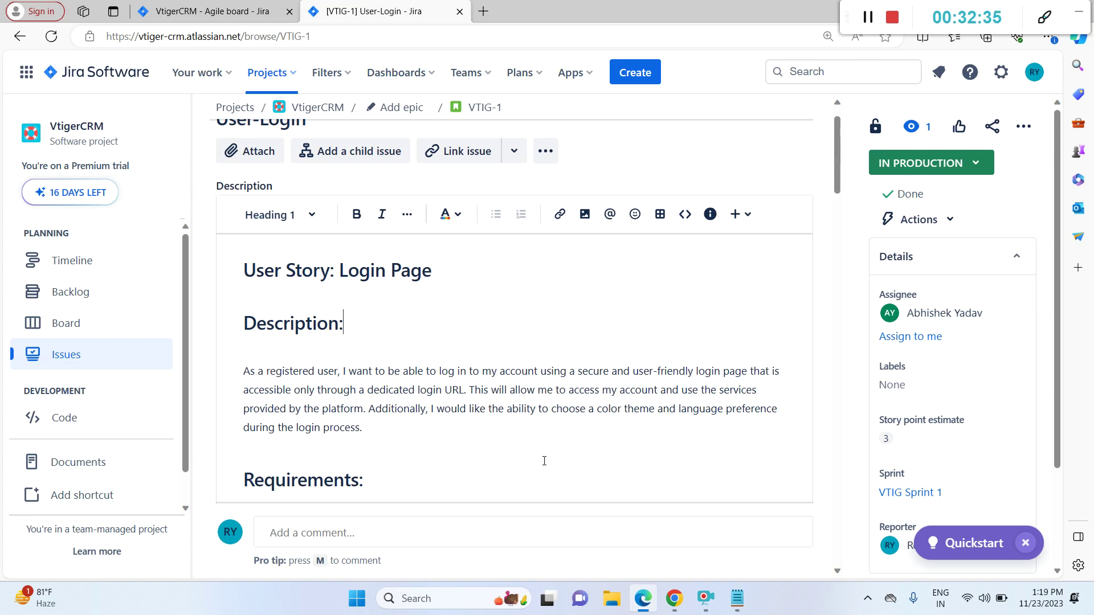
key(Return)
key(Down)
key(Down)
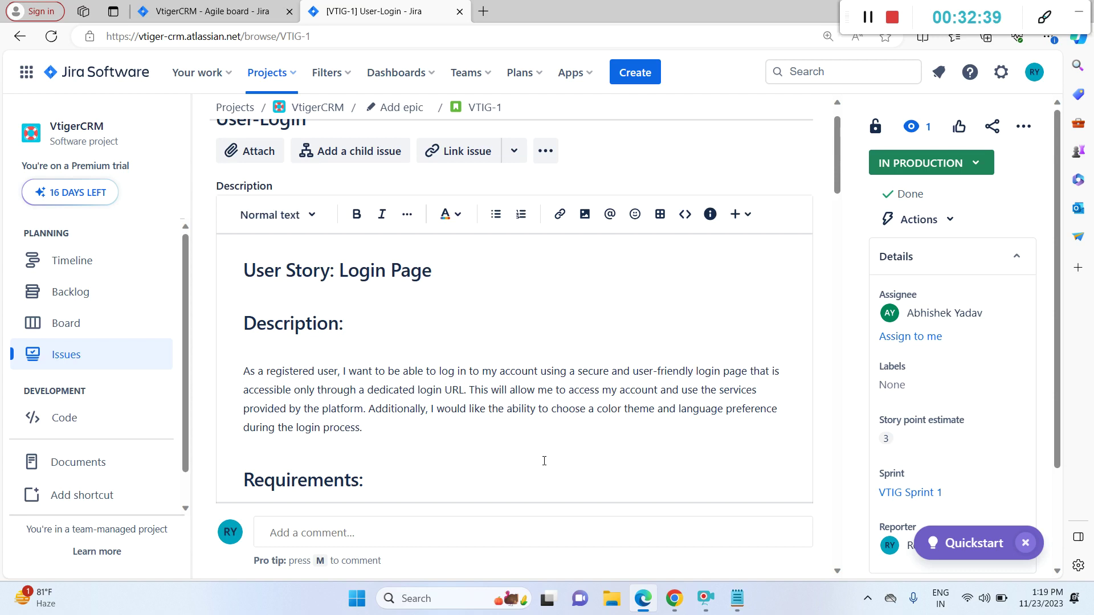
key(Down)
key(Down)
key(Down)
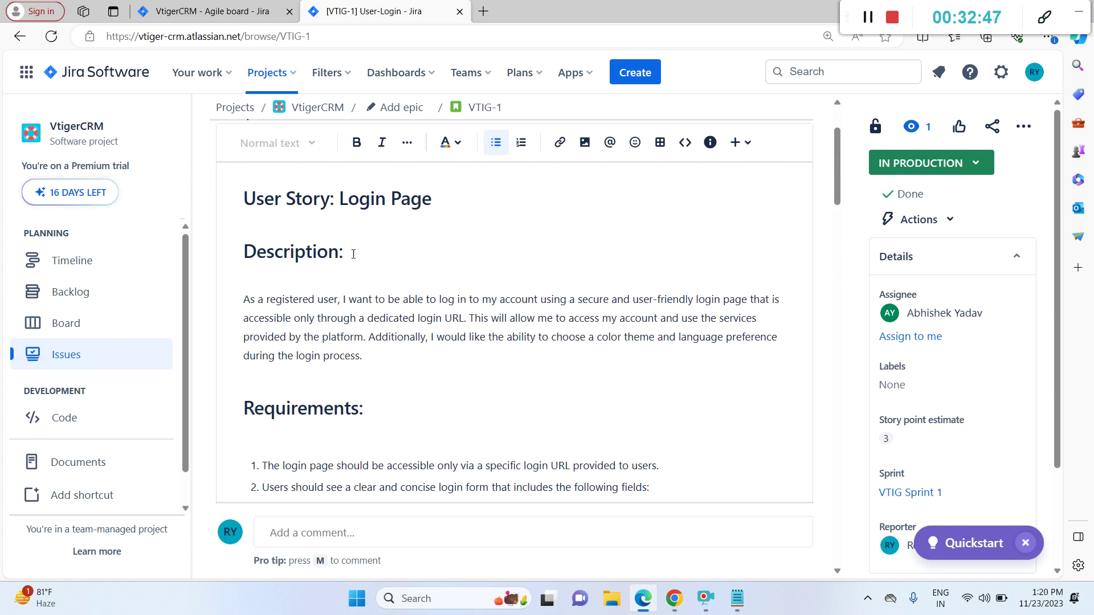
Step: Complete VTIG Sprint 1 from the project backlog, moving open issues to VTIG Sprint 2 and keeping the retrospective page option enabled
click(123, 355)
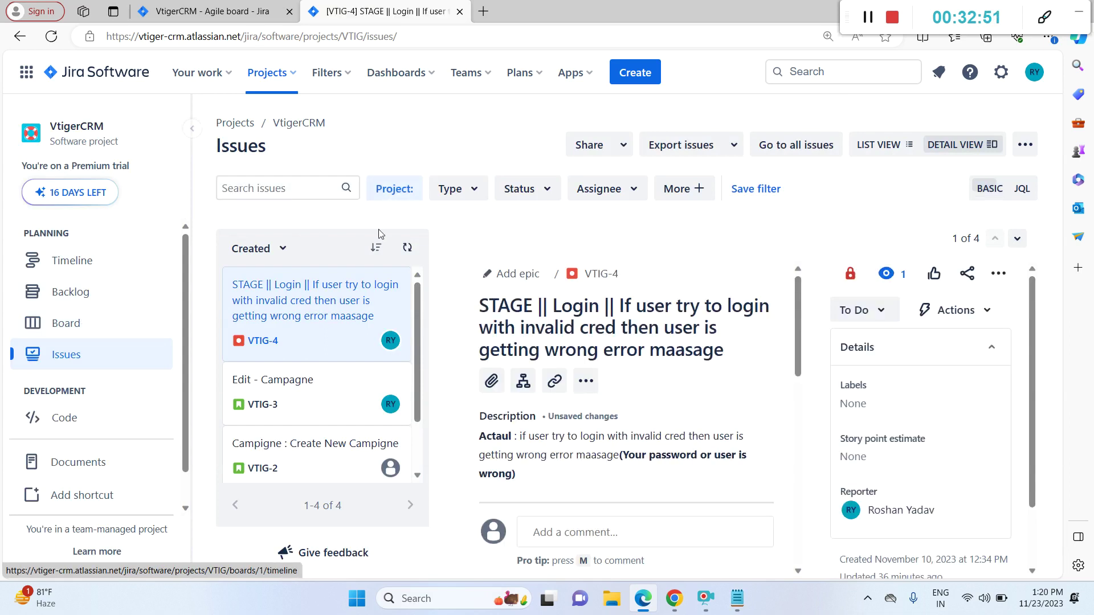
click(116, 301)
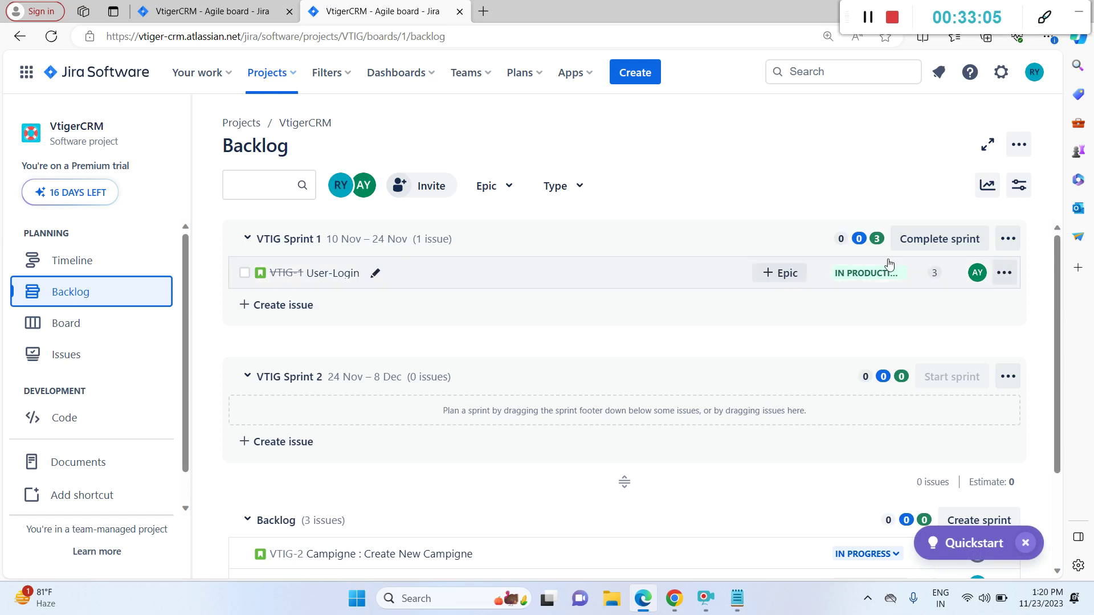
click(911, 240)
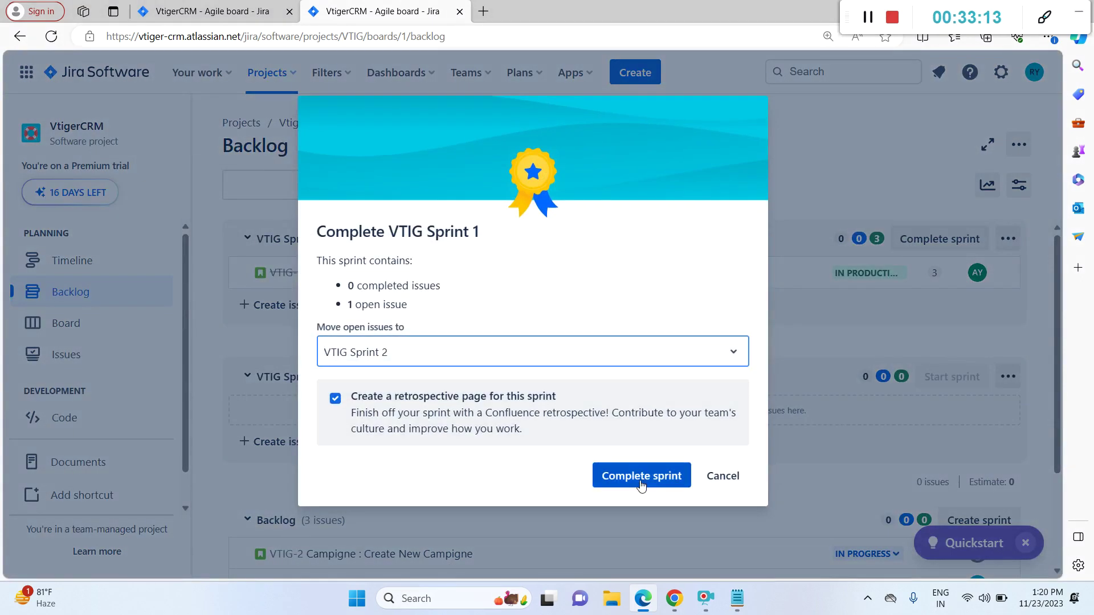
click(723, 360)
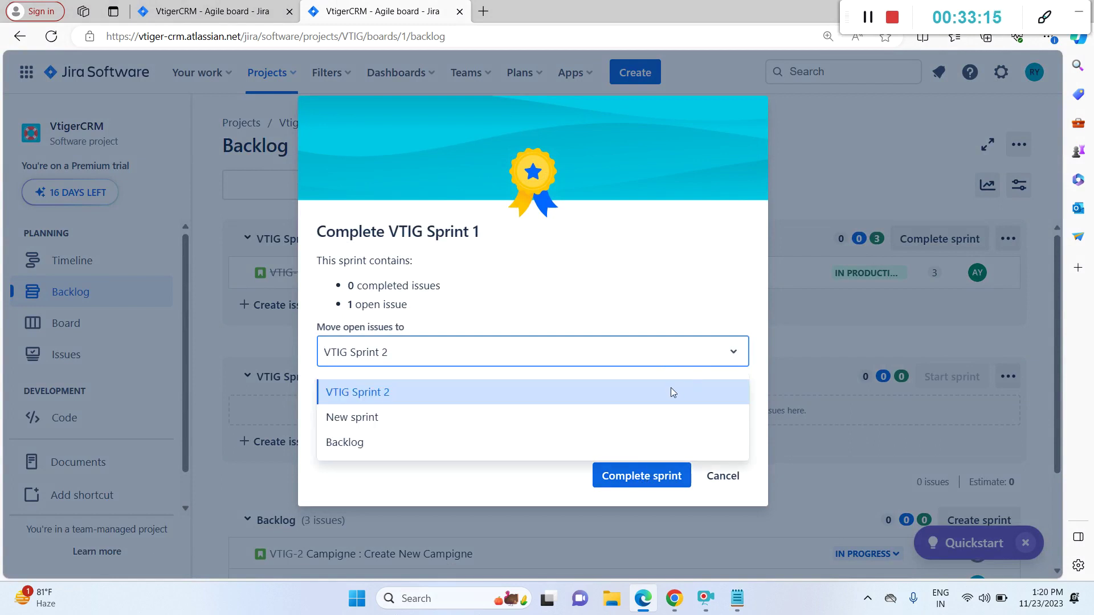
click(647, 476)
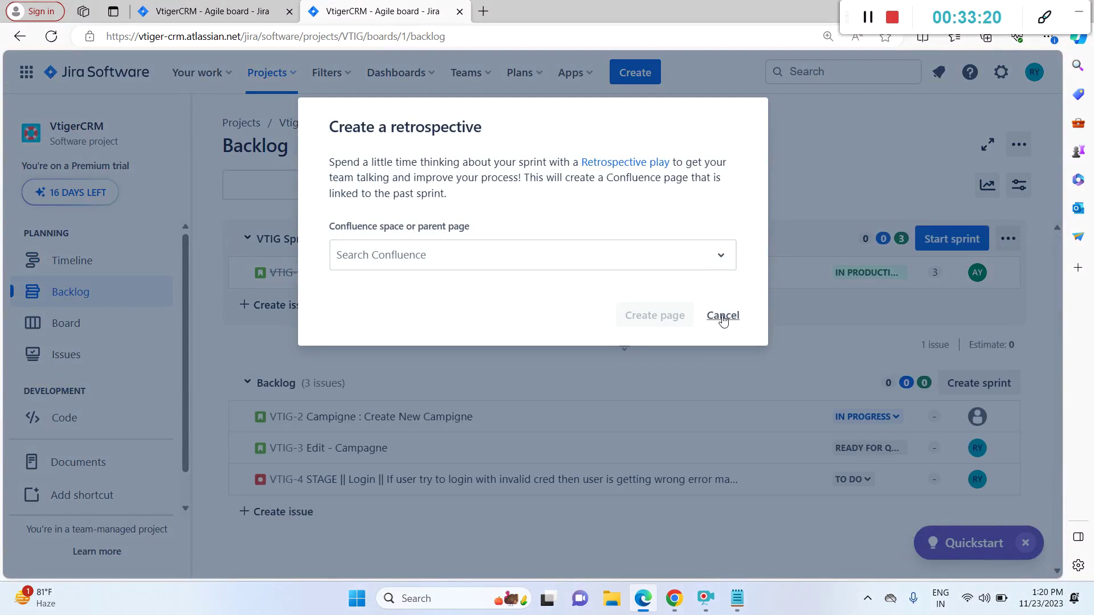
Step: Skip creating the retrospective page and look over the start settings for VTIG Sprint 2
click(723, 319)
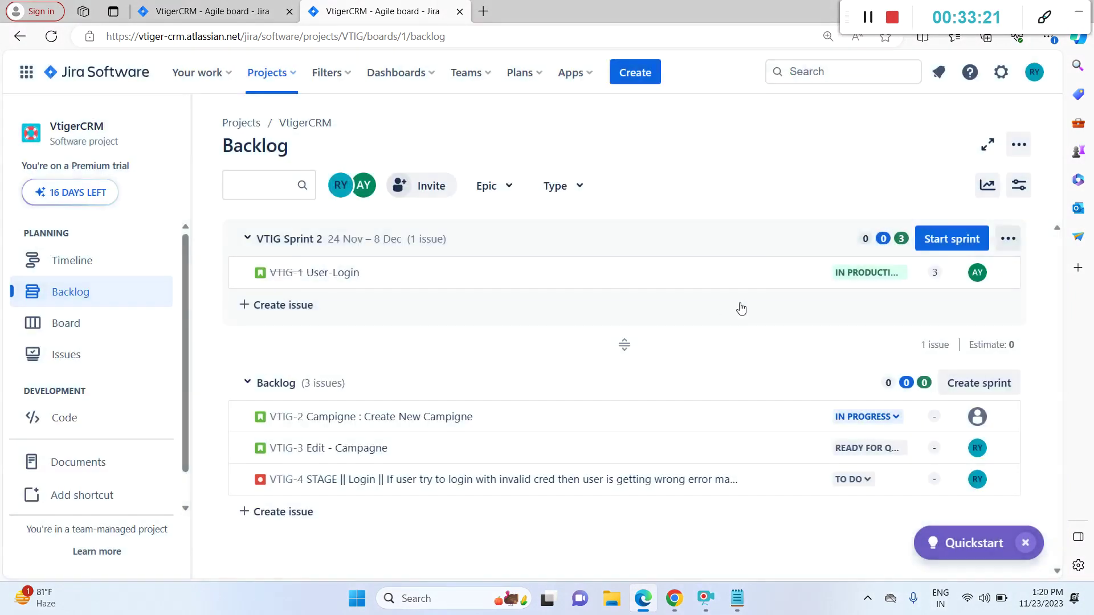
click(940, 239)
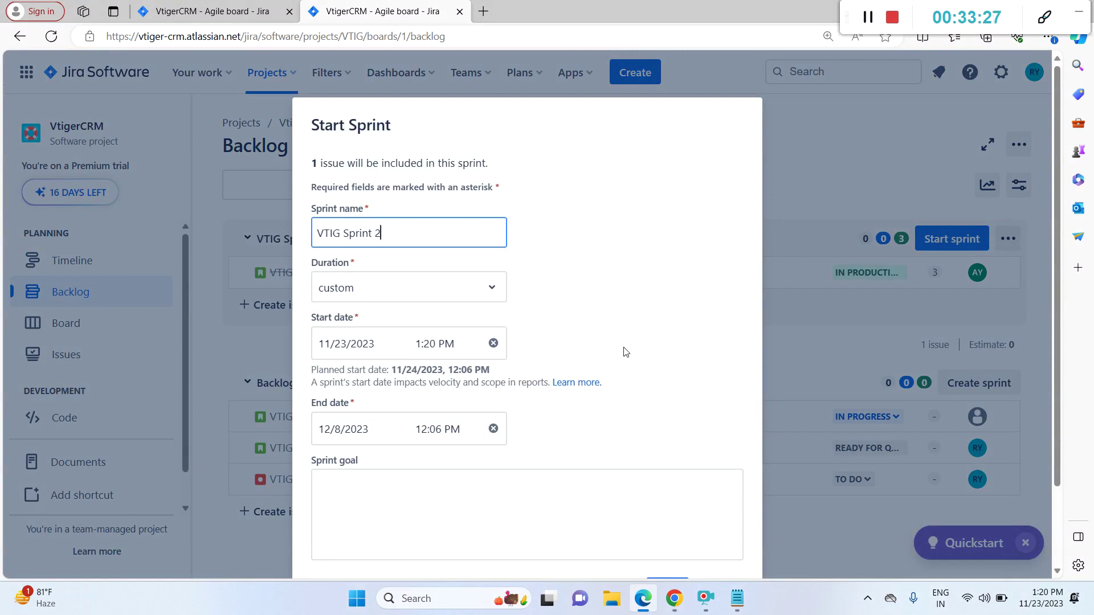
click(848, 188)
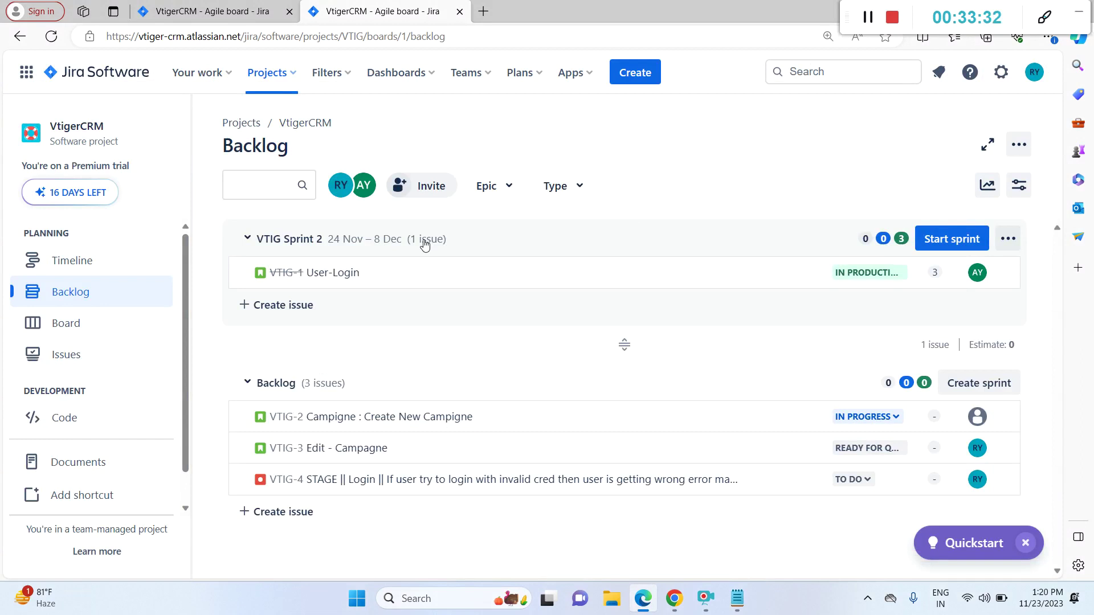
Step: Inspect the details and status of the User-Login issue in VTIG Sprint 2
click(913, 273)
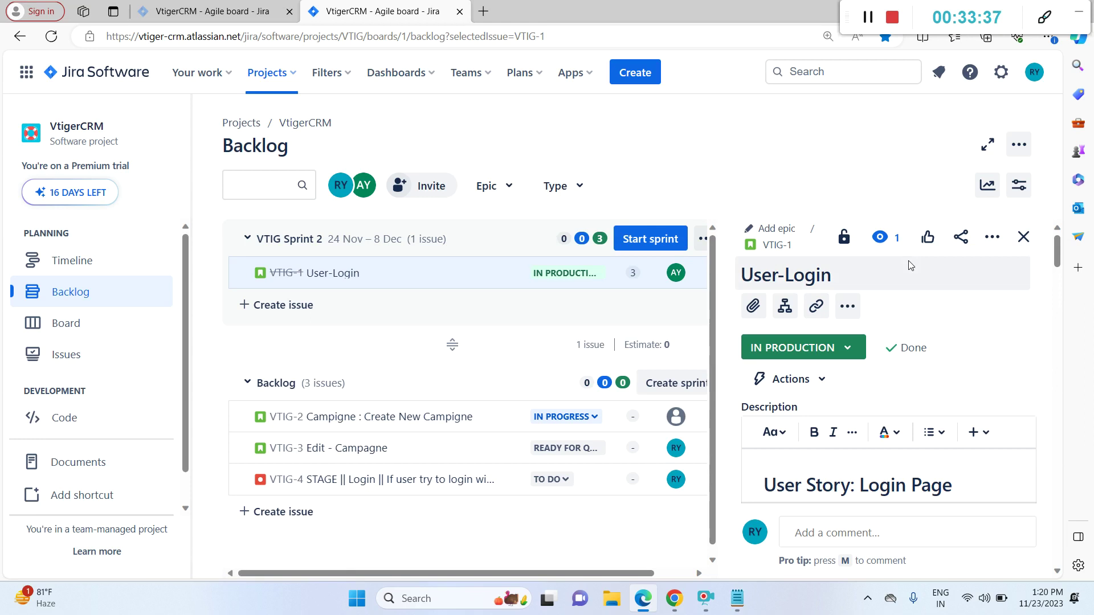
key(ctrl+plus)
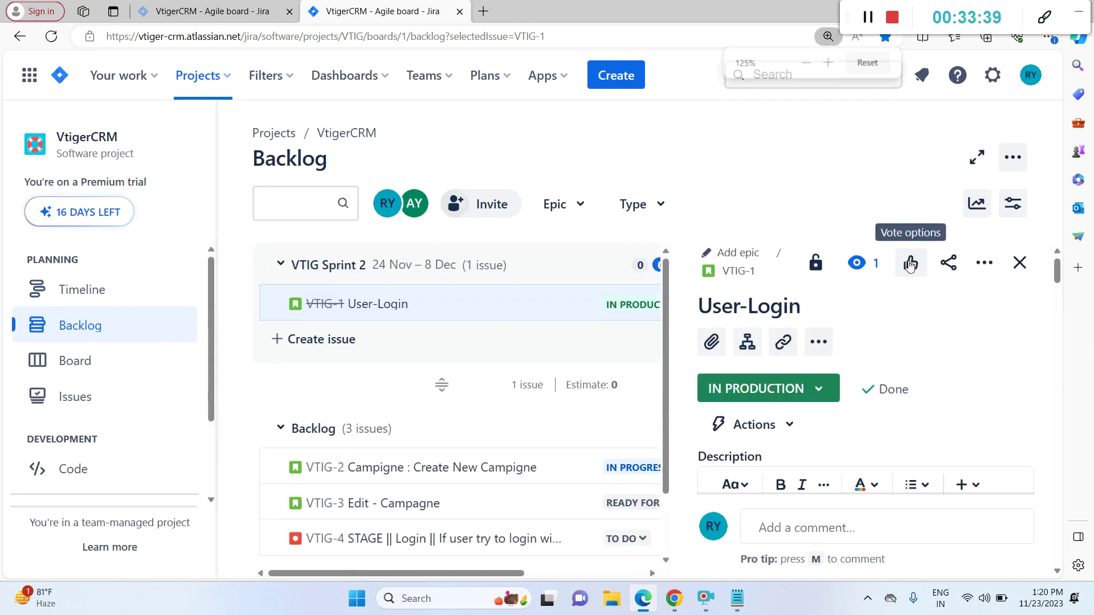
click(1019, 264)
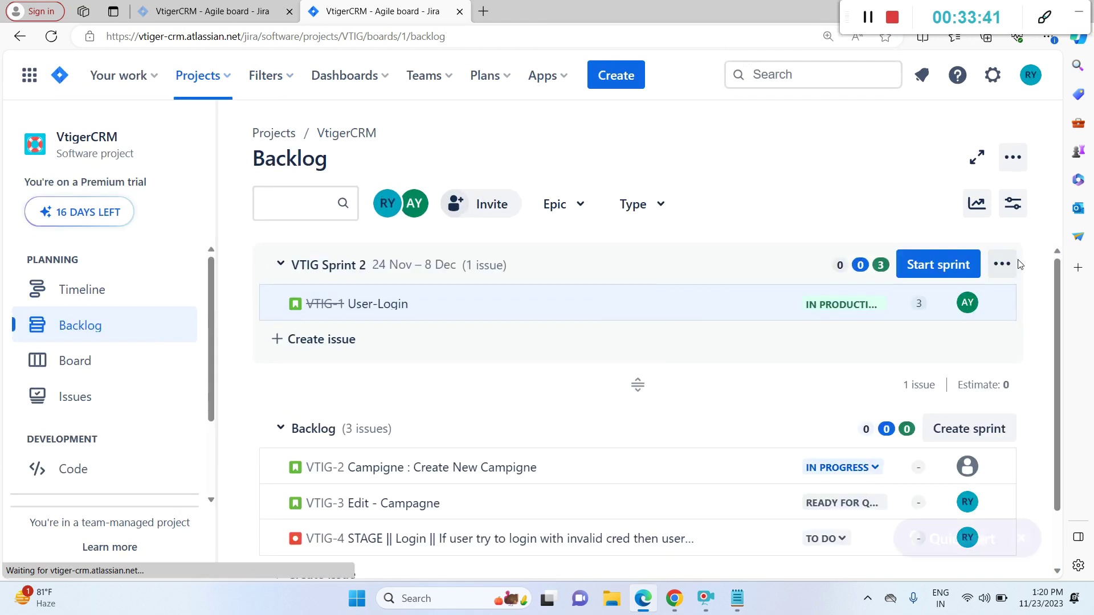
Step: Start VTIG Sprint 2 with the custom duration, keeping the start date 11/23/2023 and the end date 12/8/2023, 12:06 PM
click(938, 259)
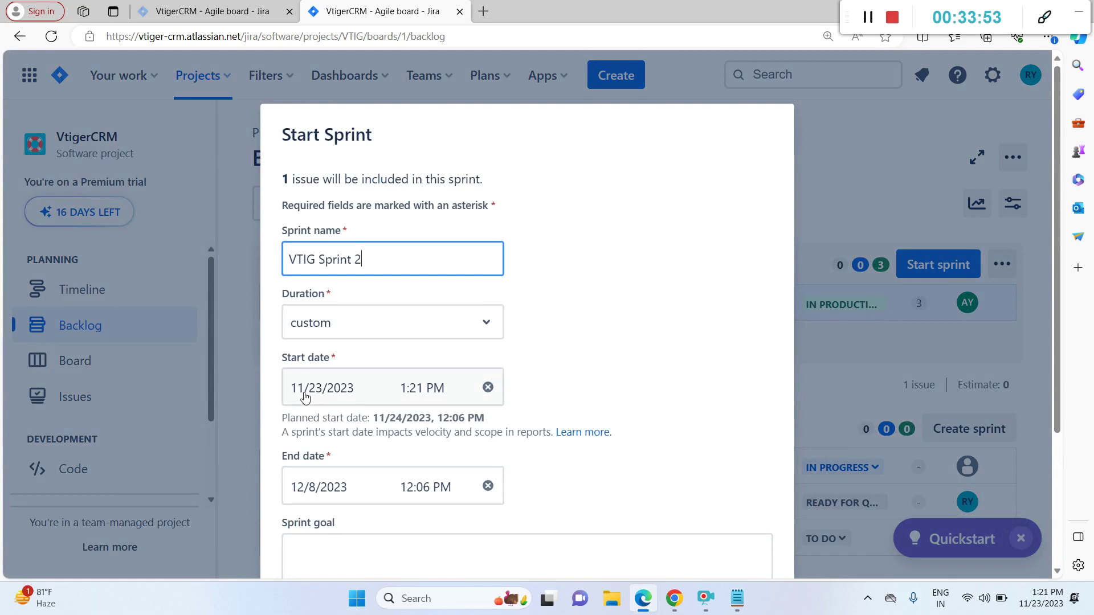
click(307, 483)
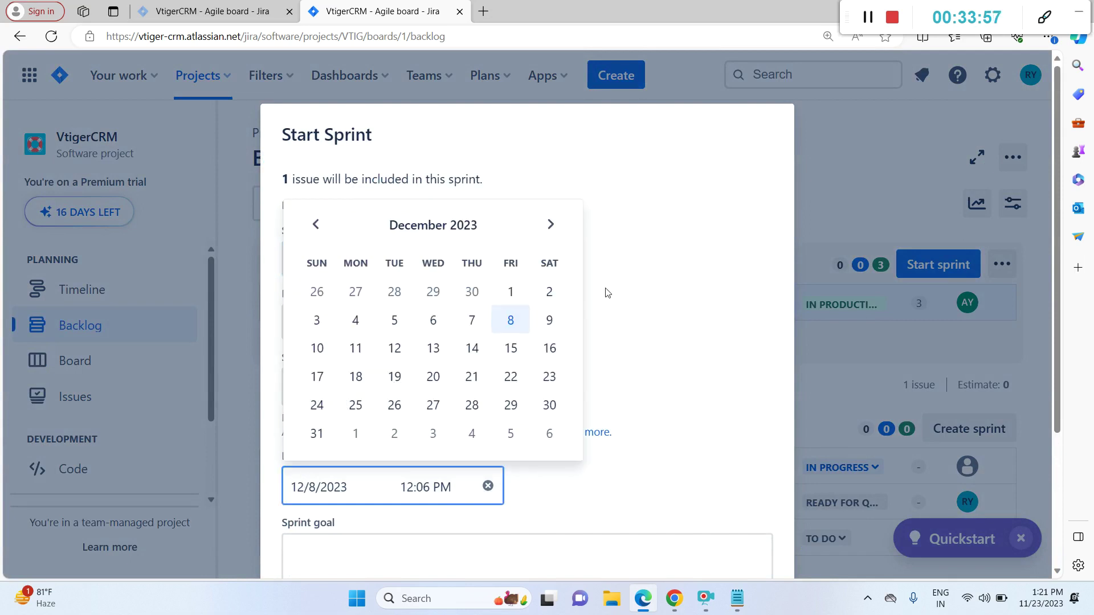
click(666, 269)
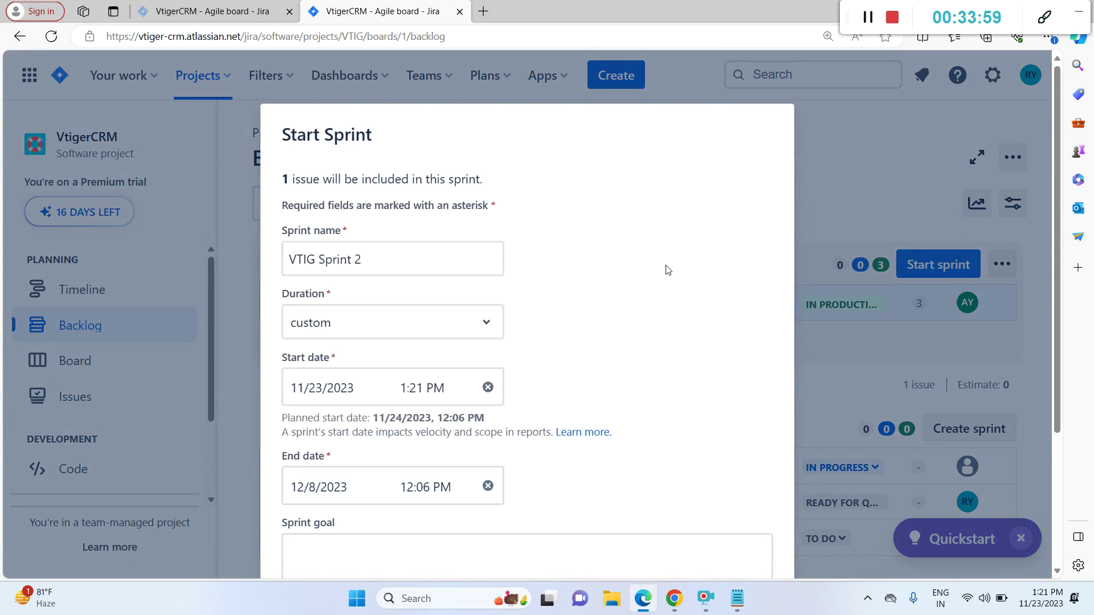
scroll(712, 388, down, 1)
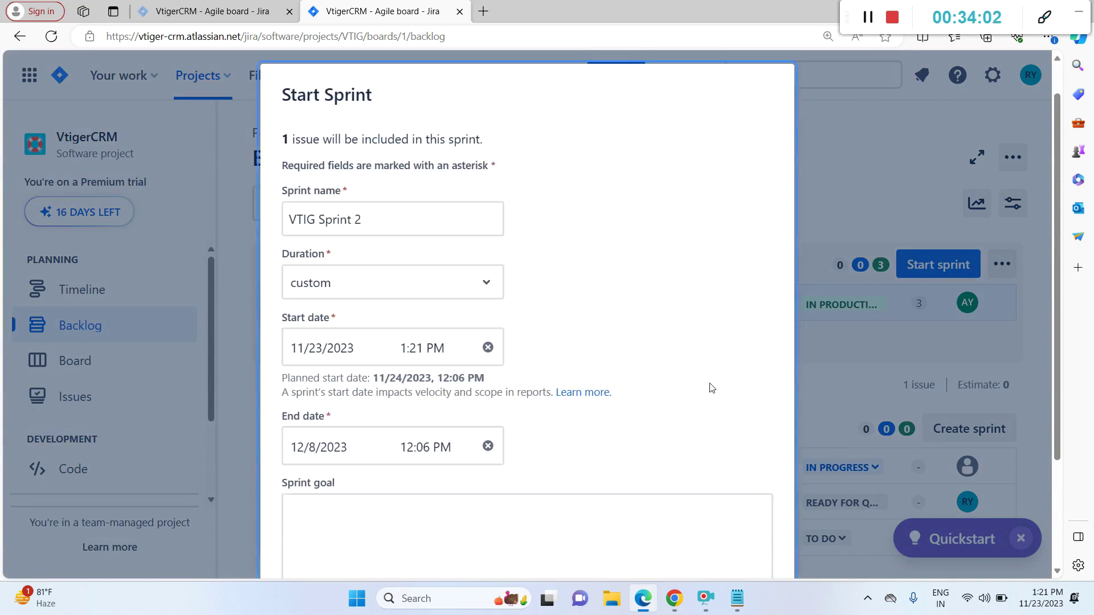
scroll(711, 386, down, 3)
click(686, 483)
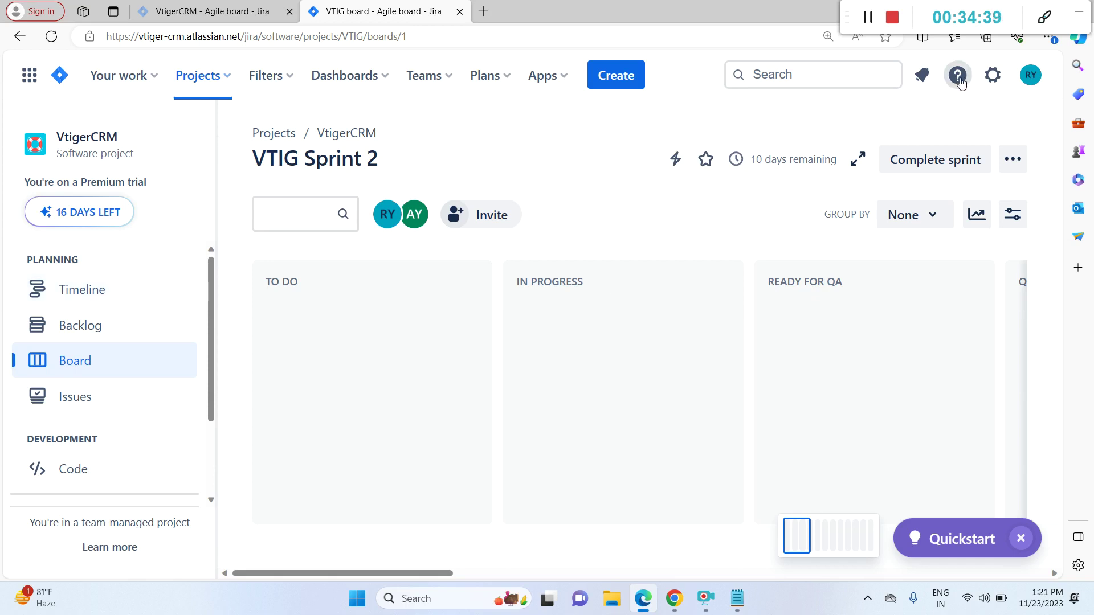
Step: Return to the backlog and examine the story workflow of VTIG-2 from IN PROGRESS through DEV DONE and READY FOR QA
click(108, 326)
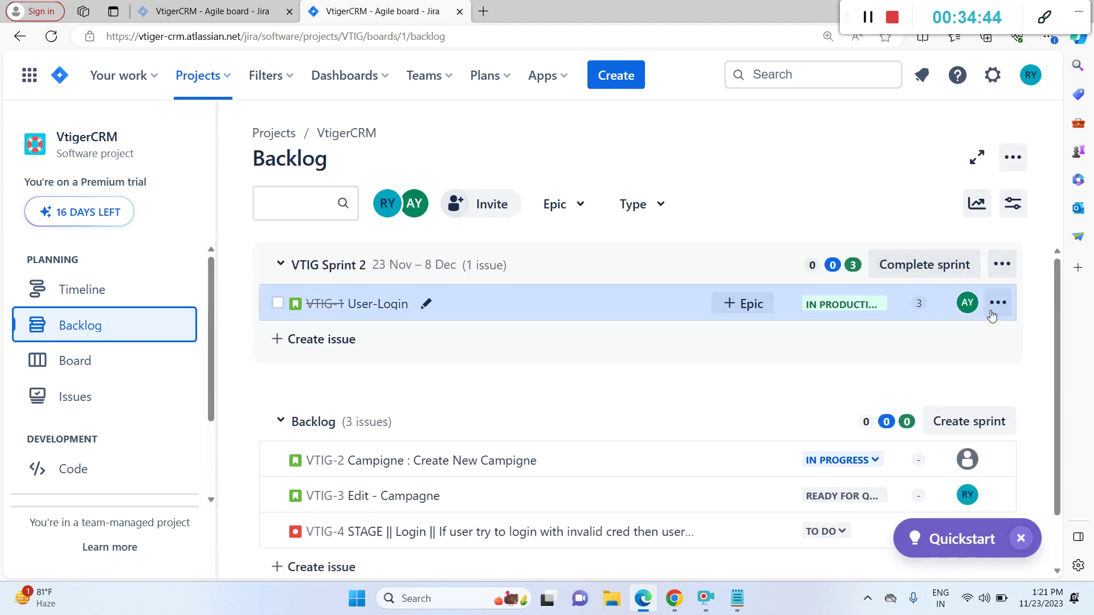
click(864, 461)
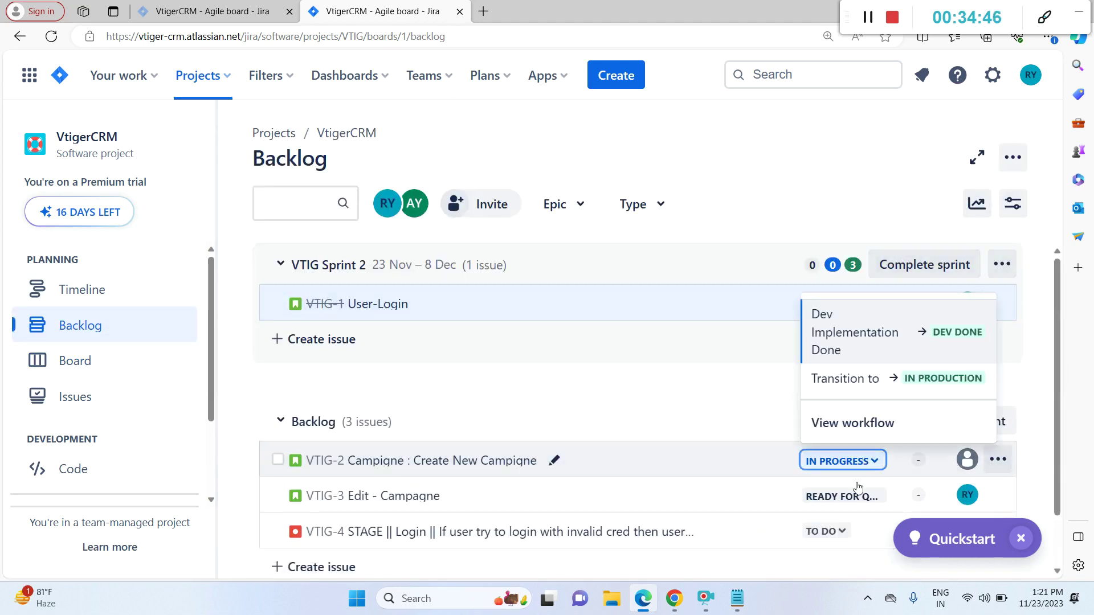
click(860, 424)
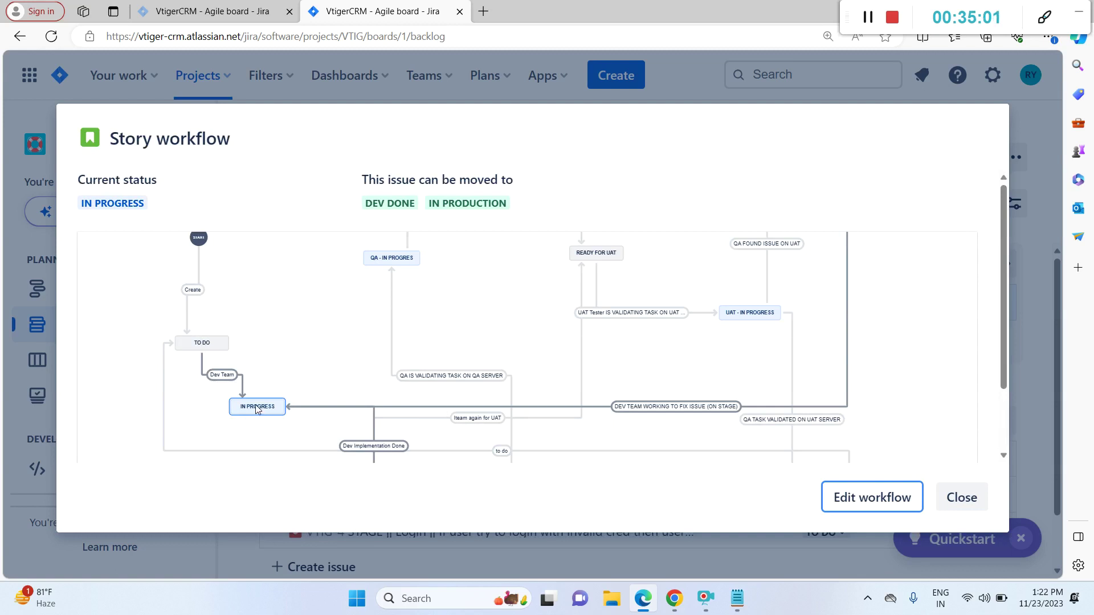
drag(349, 354, 349, 211)
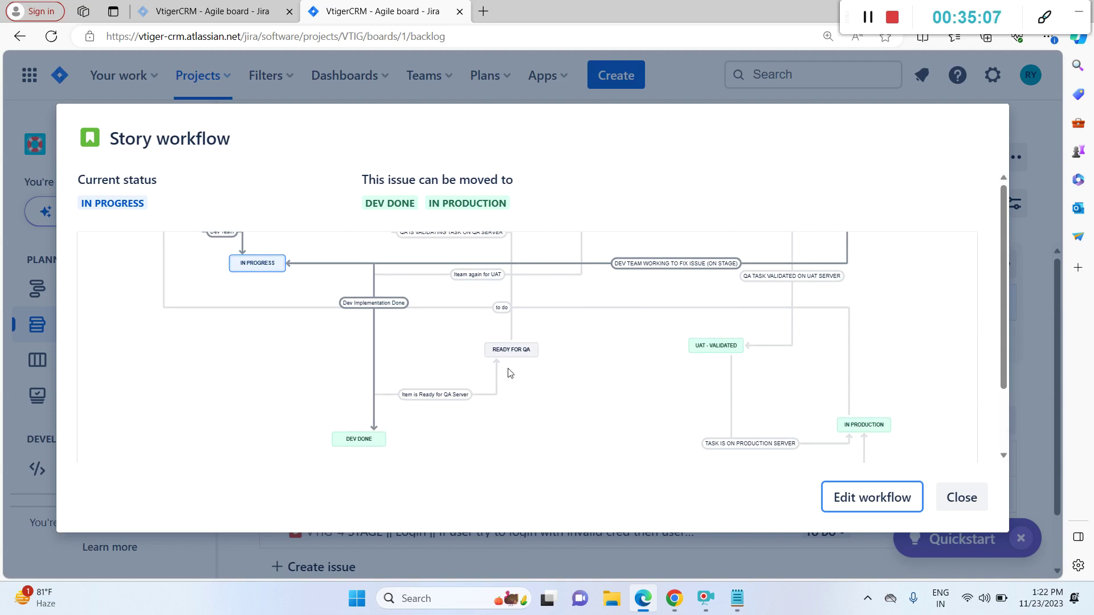
scroll(580, 344, up, 2)
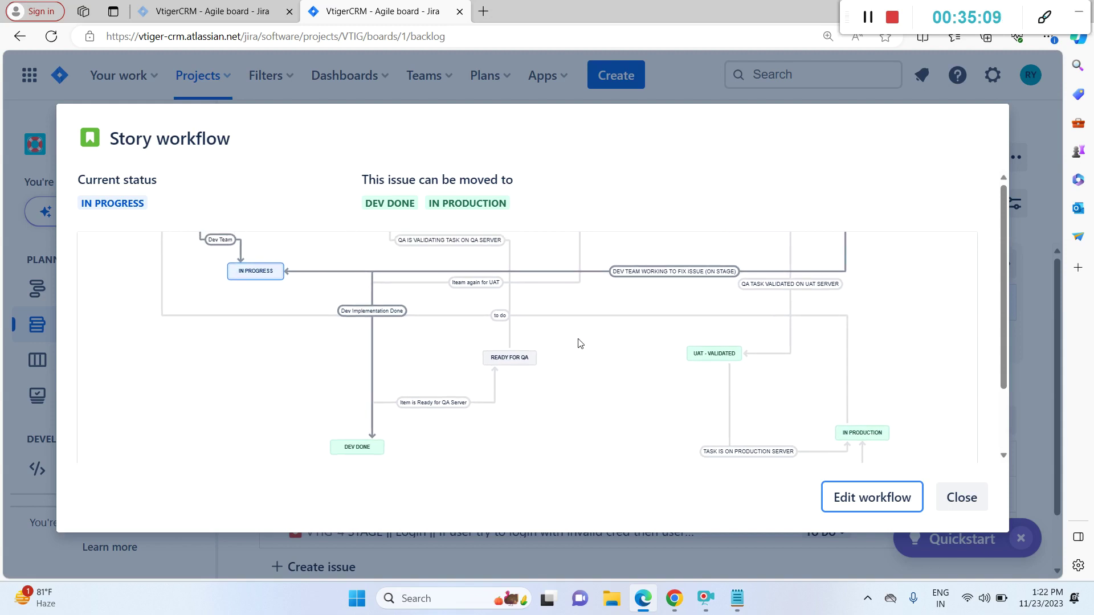
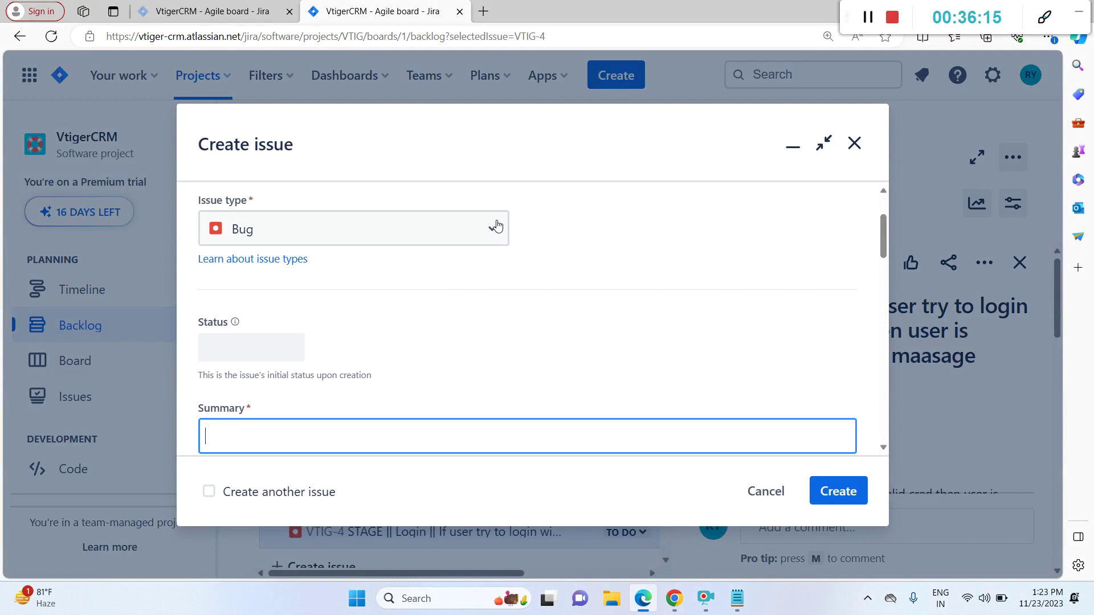
Step: Choose Bug as the issue type for the new issue
click(399, 273)
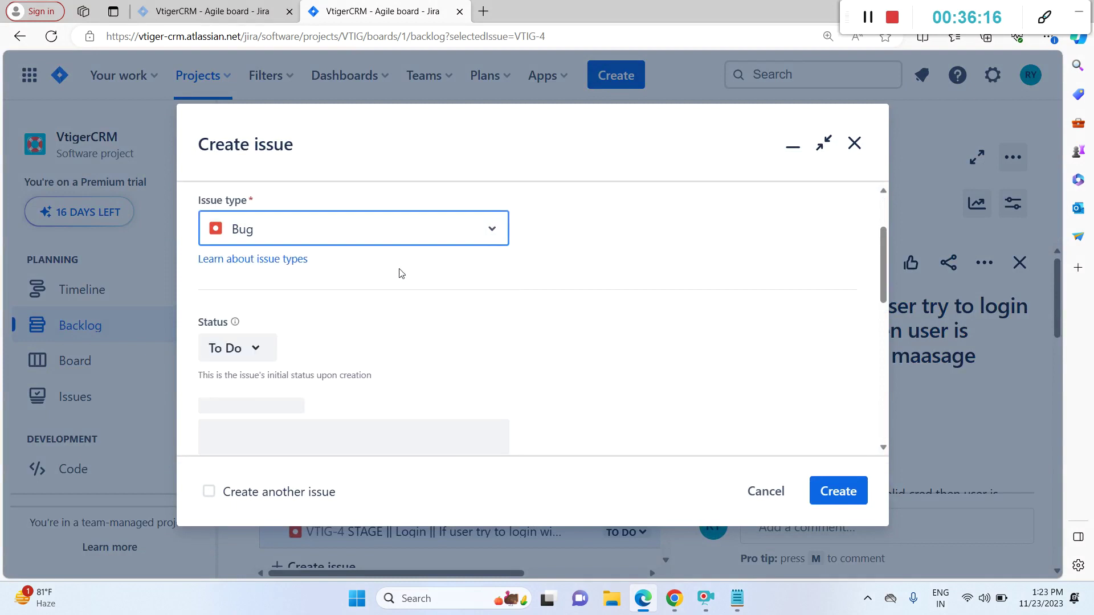
click(476, 227)
click(296, 335)
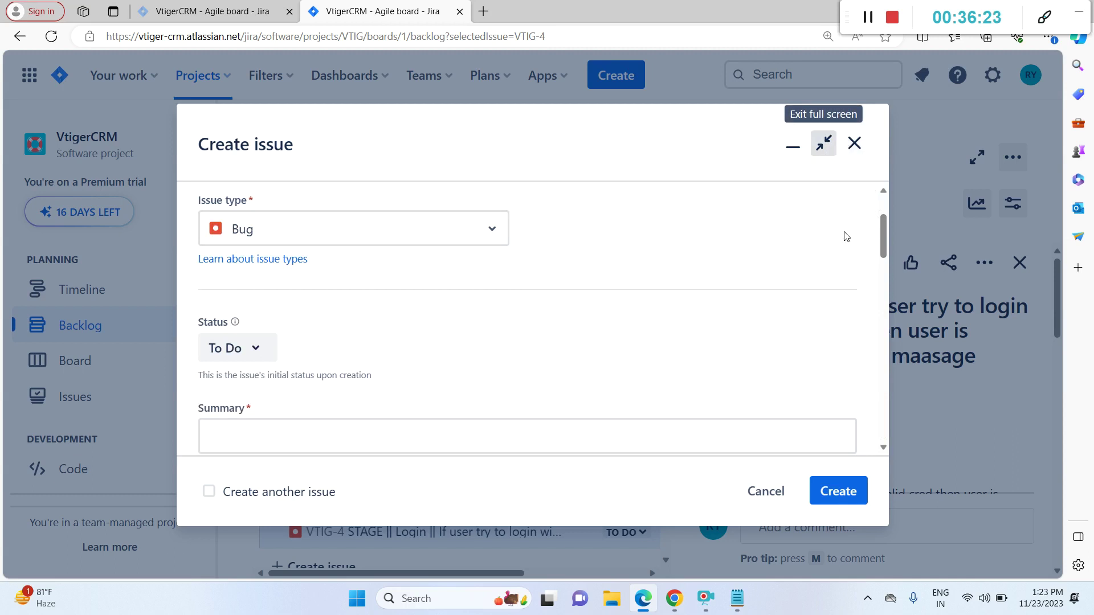
Step: Examine the bug form's fields from Summary and Description through Sprint, Assignee, dates, Labels, Reporter and Attachment to Linked Issues
drag(880, 231, 882, 256)
click(764, 271)
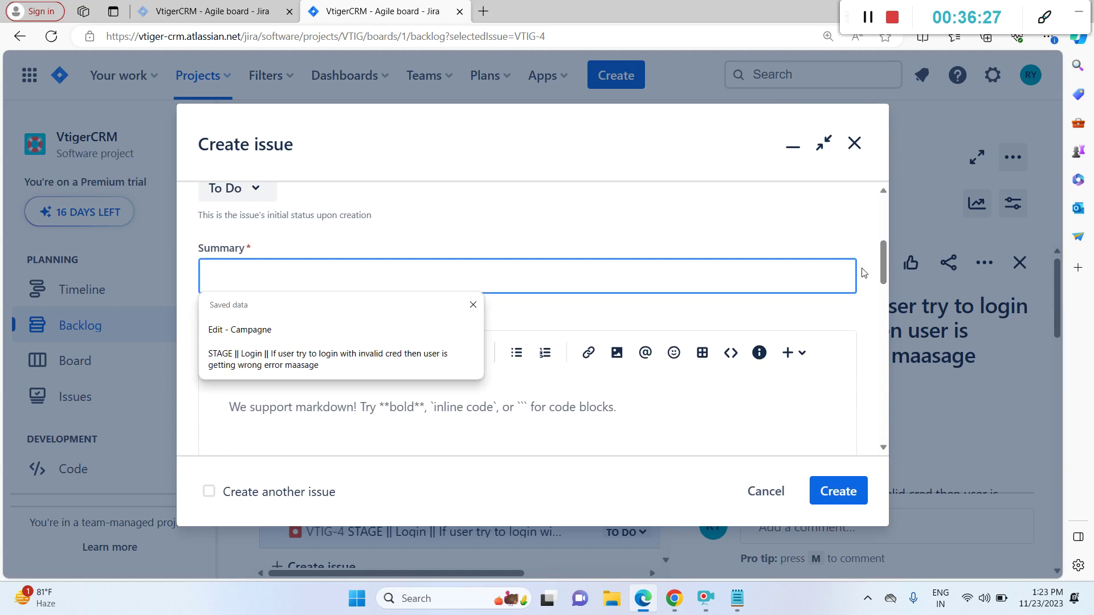
click(880, 262)
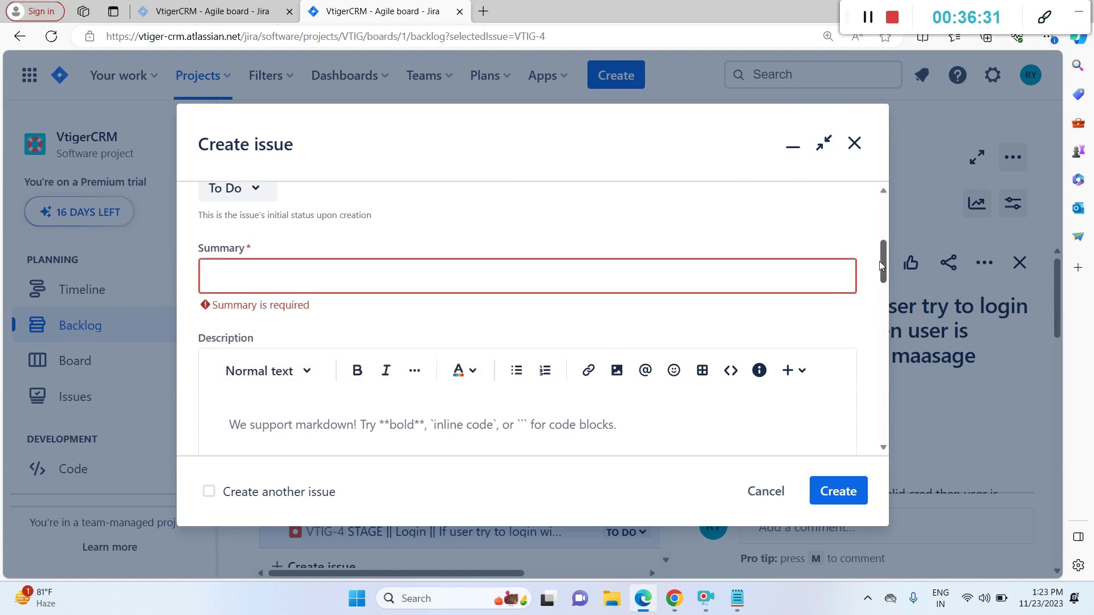
drag(880, 261, 879, 274)
click(666, 338)
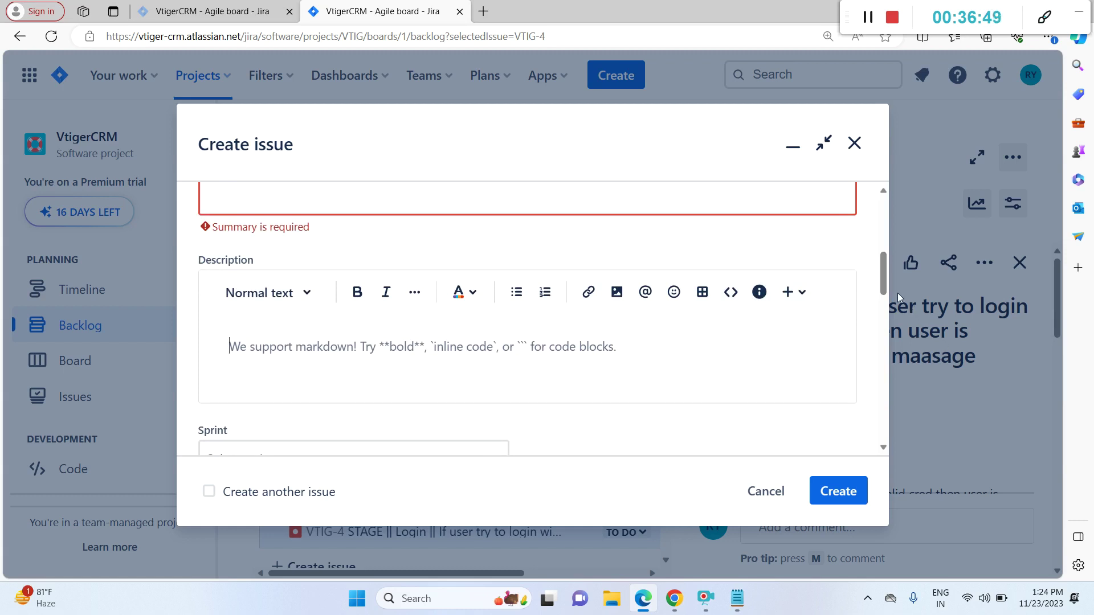
drag(882, 280, 879, 299)
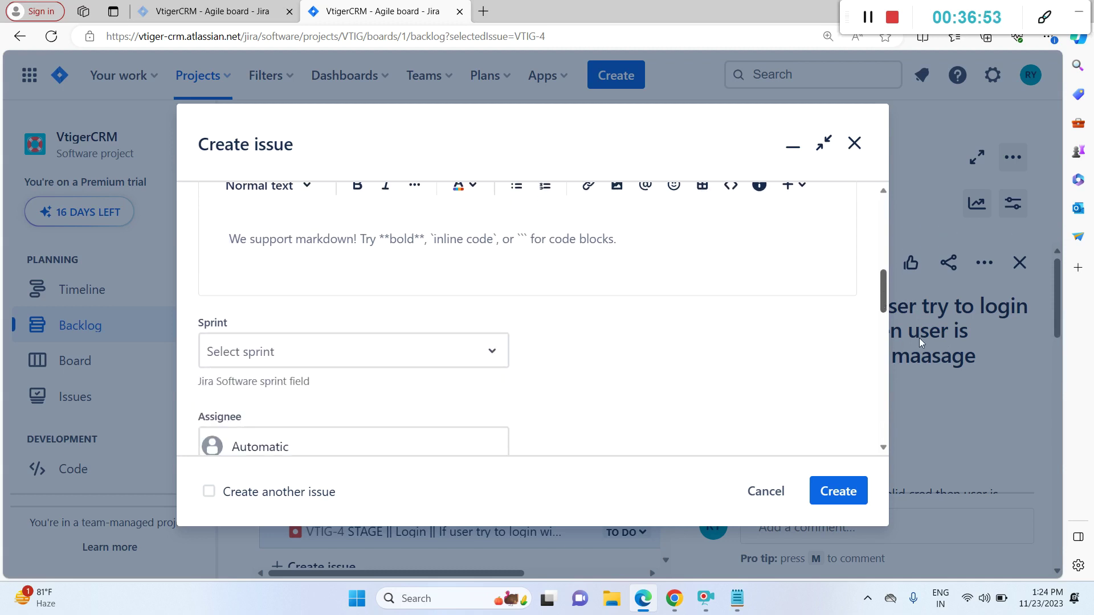
drag(879, 280, 880, 300)
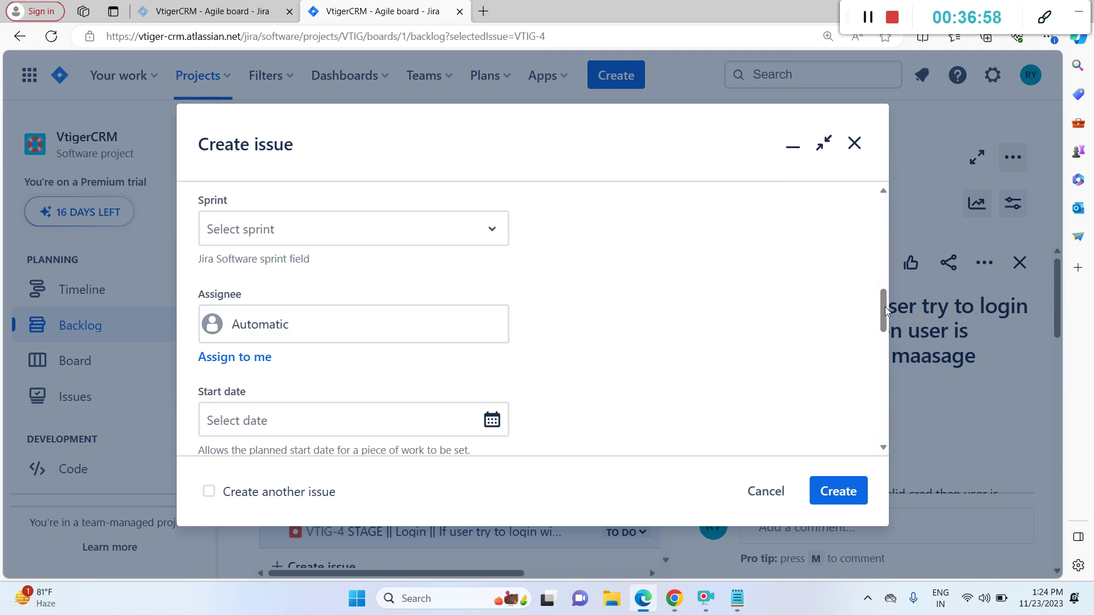
drag(885, 308, 881, 332)
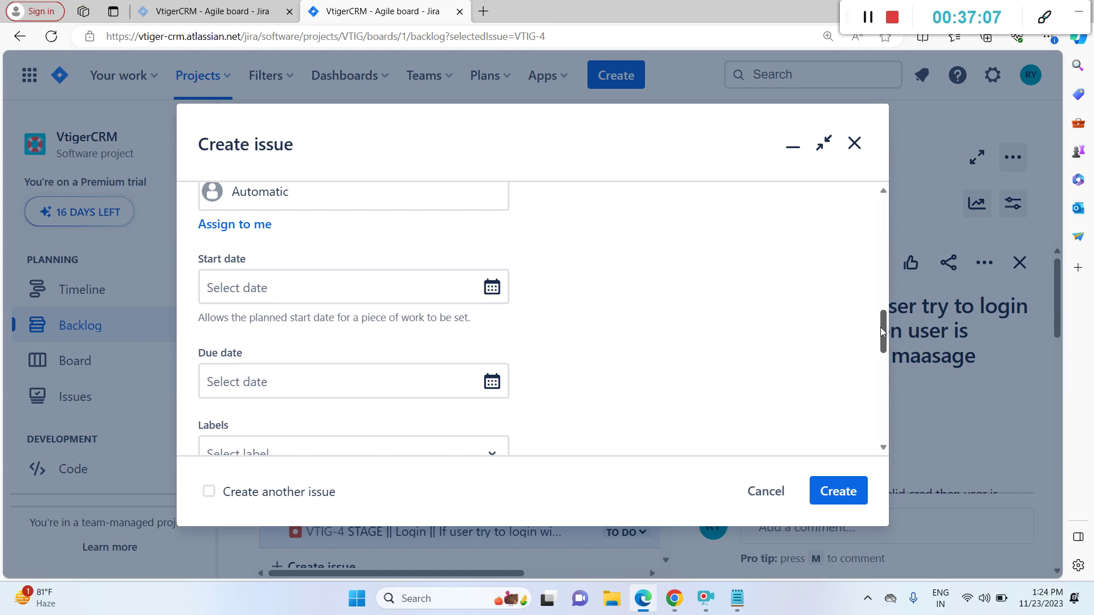
drag(880, 331, 877, 343)
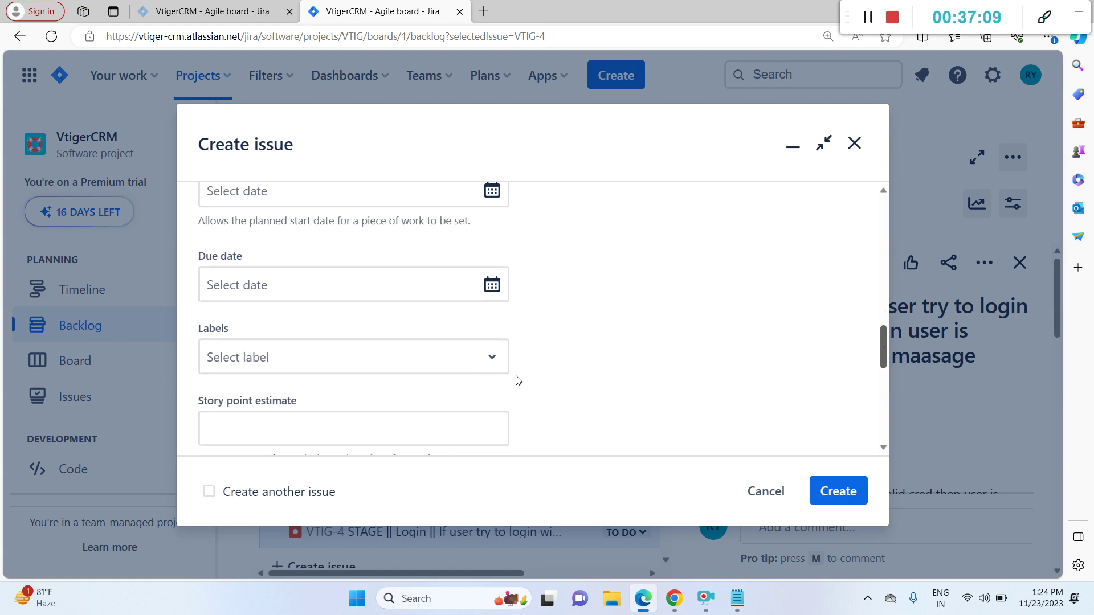
drag(881, 342, 883, 380)
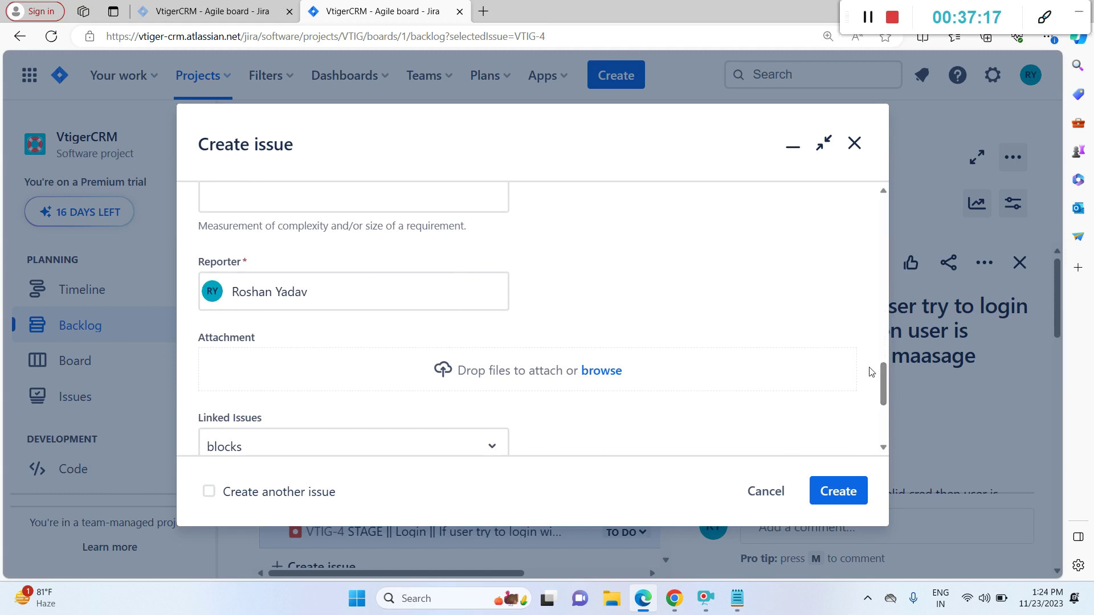
drag(879, 377, 881, 392)
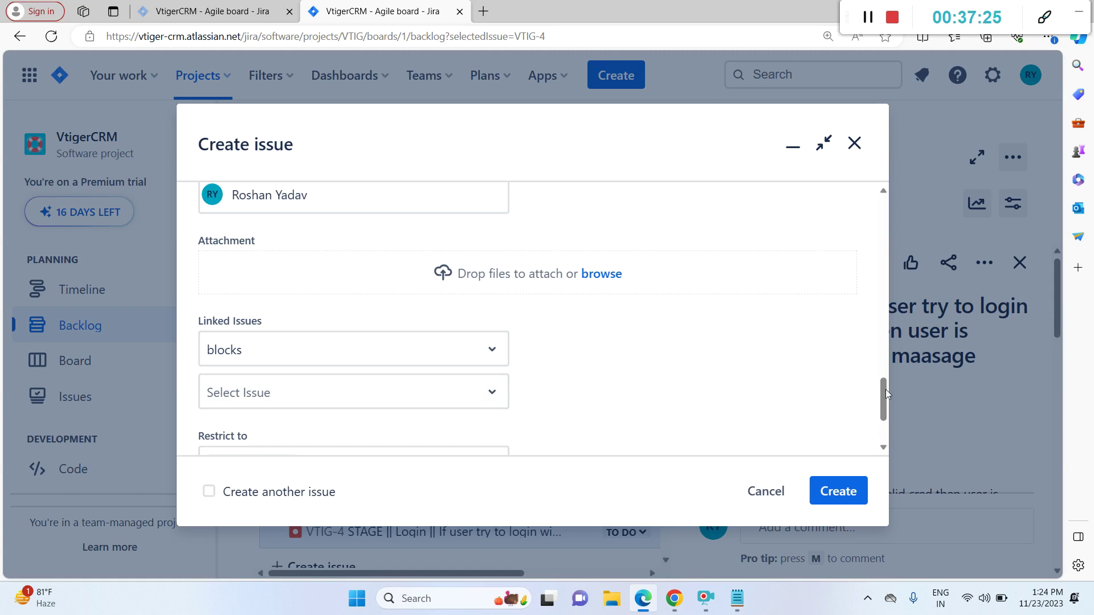
Step: Return to the start of the bug form and go over its fields again from Project and Issue type to Attachment
drag(885, 388, 885, 286)
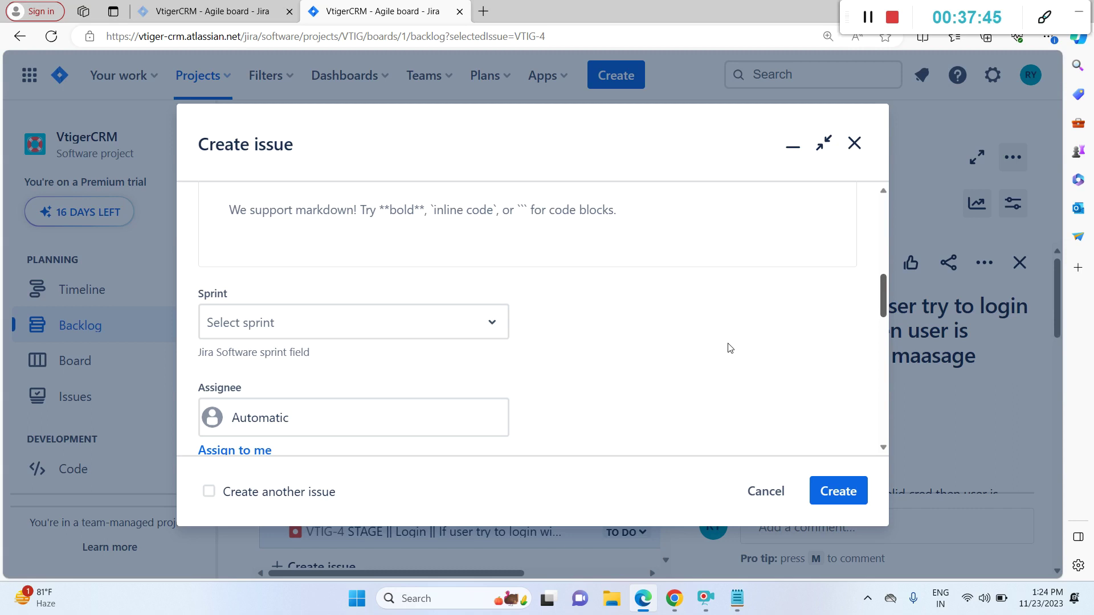
drag(880, 301, 882, 124)
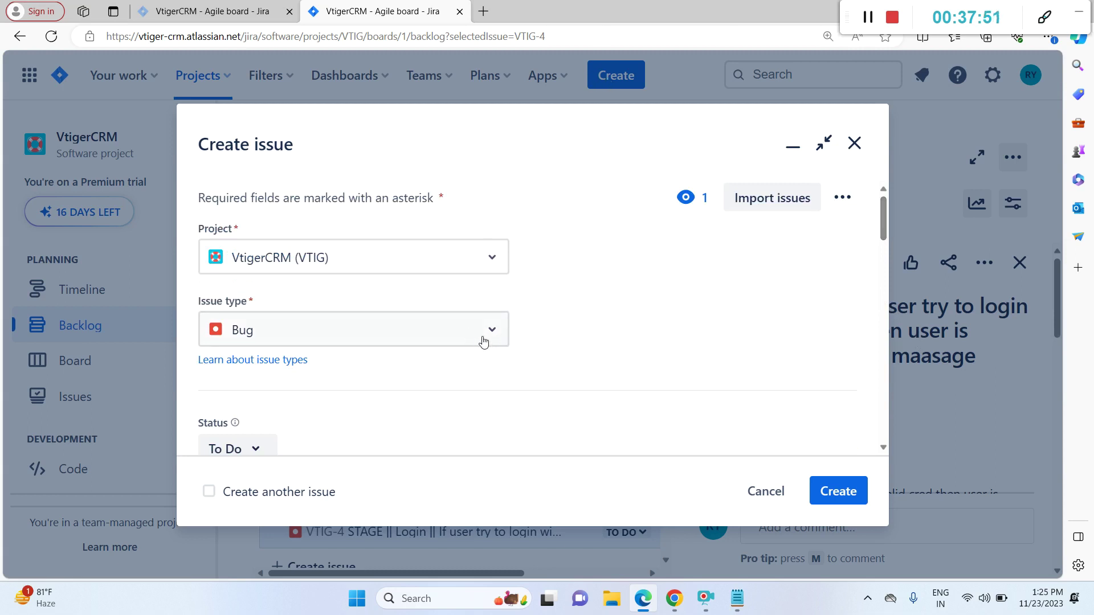
drag(882, 221, 871, 285)
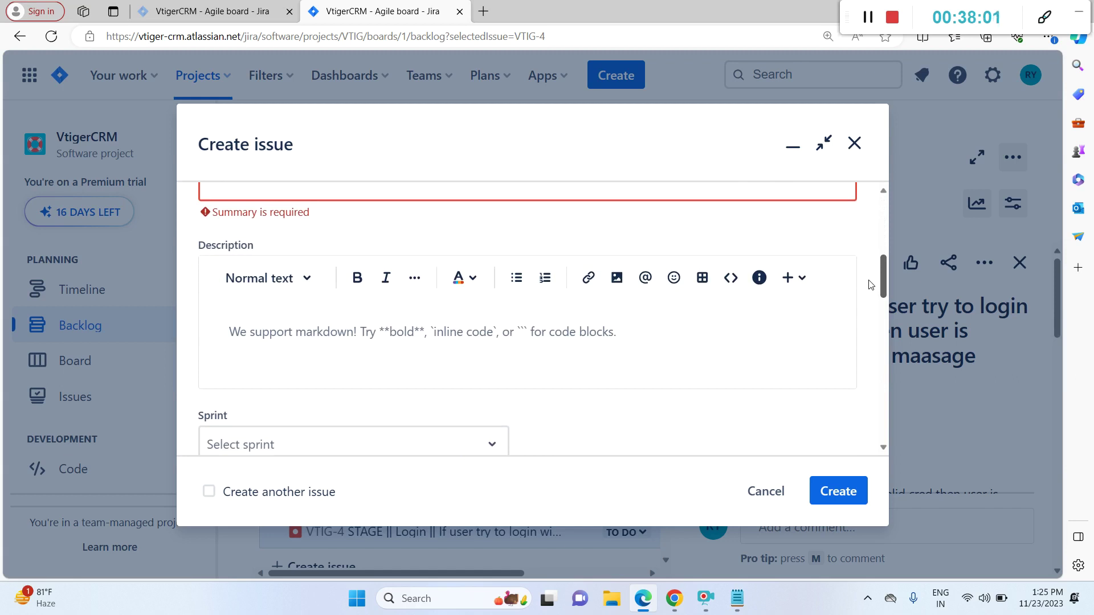
scroll(870, 287, down, 1)
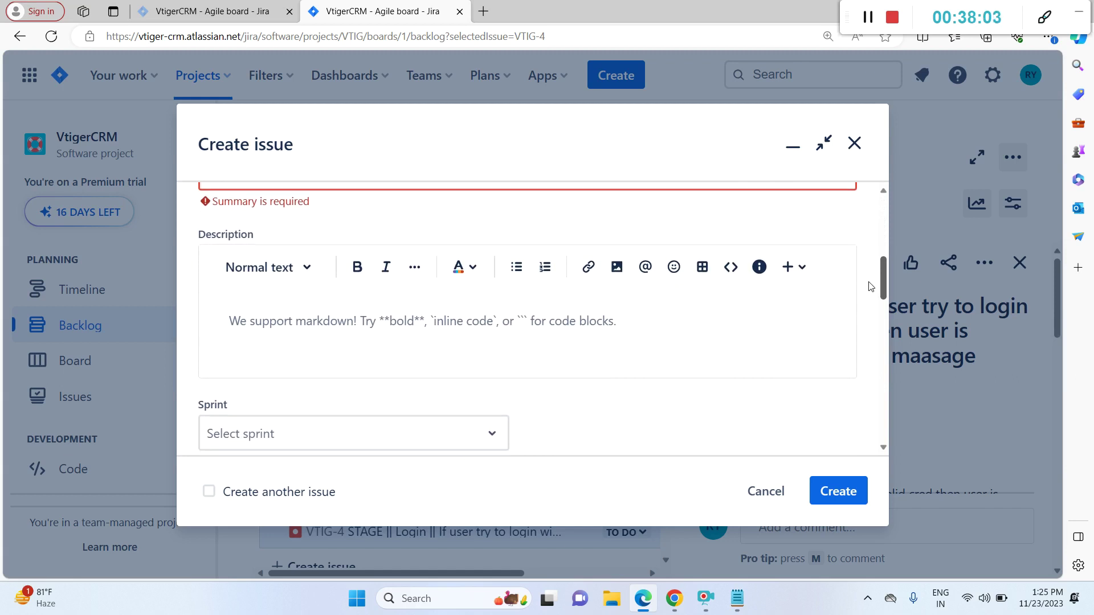
scroll(870, 286, down, 3)
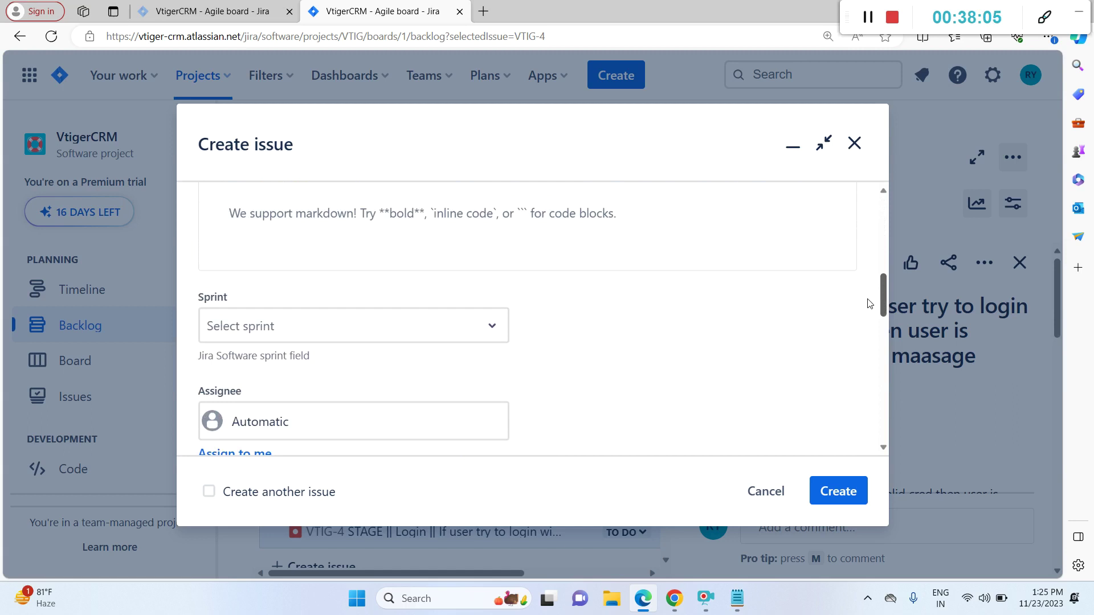
scroll(868, 303, up, 1)
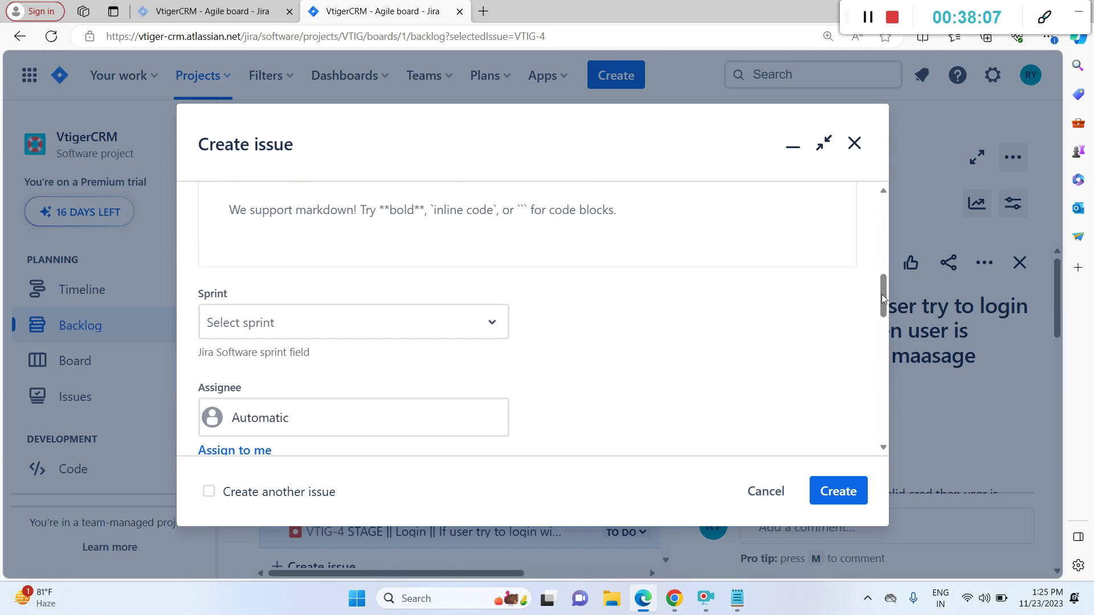
drag(883, 292, 877, 380)
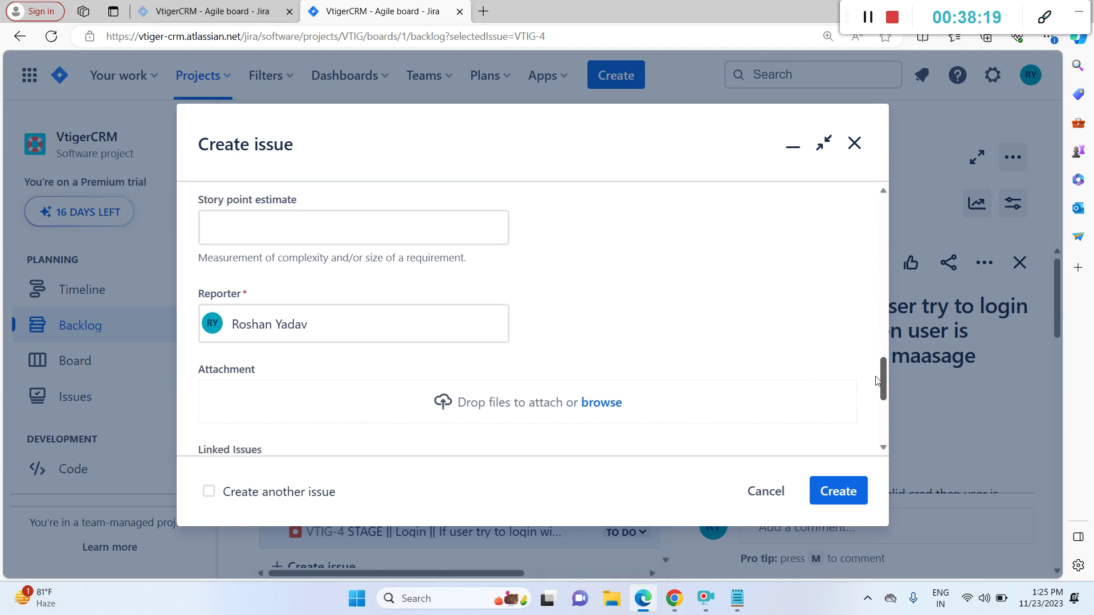
Step: Examine the rest of the bug form from Attachment and Linked Issues through Restrict to and Flagged, and discard the form
scroll(877, 380, down, 1)
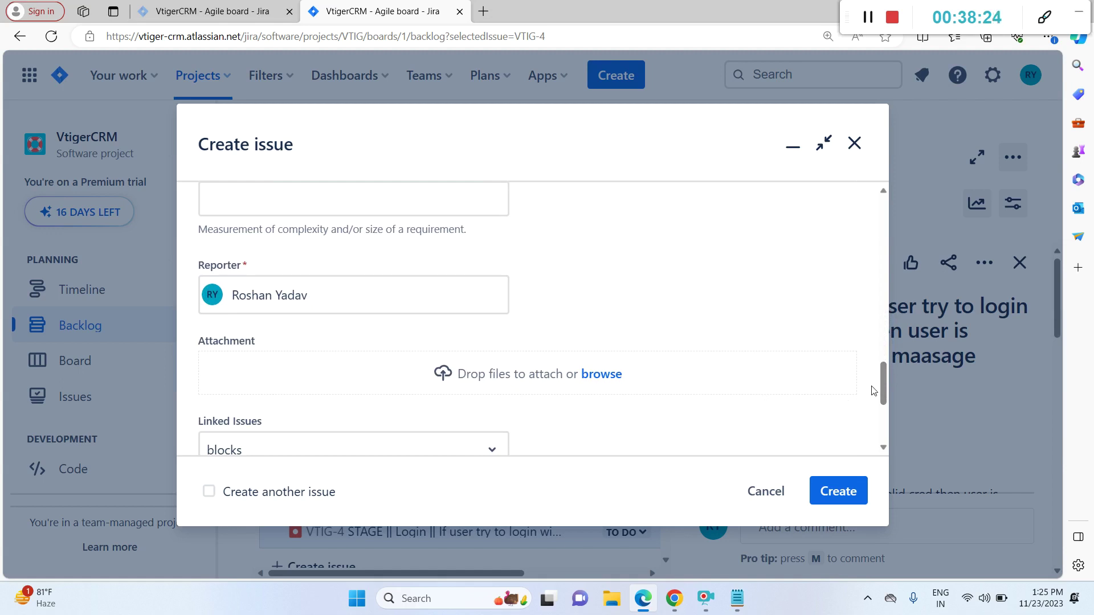
drag(885, 378, 887, 412)
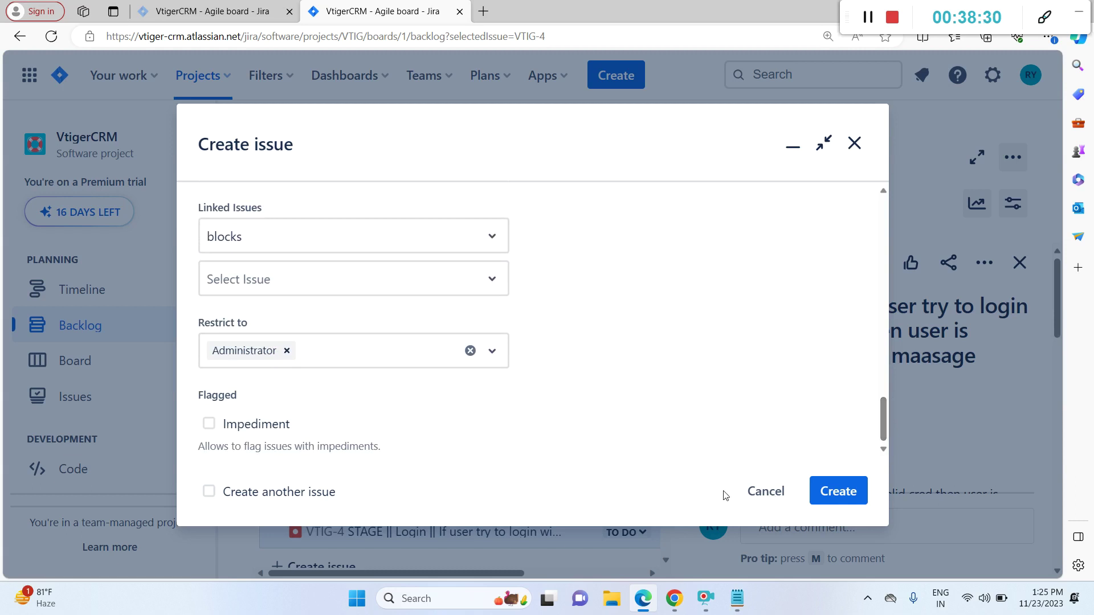
click(751, 491)
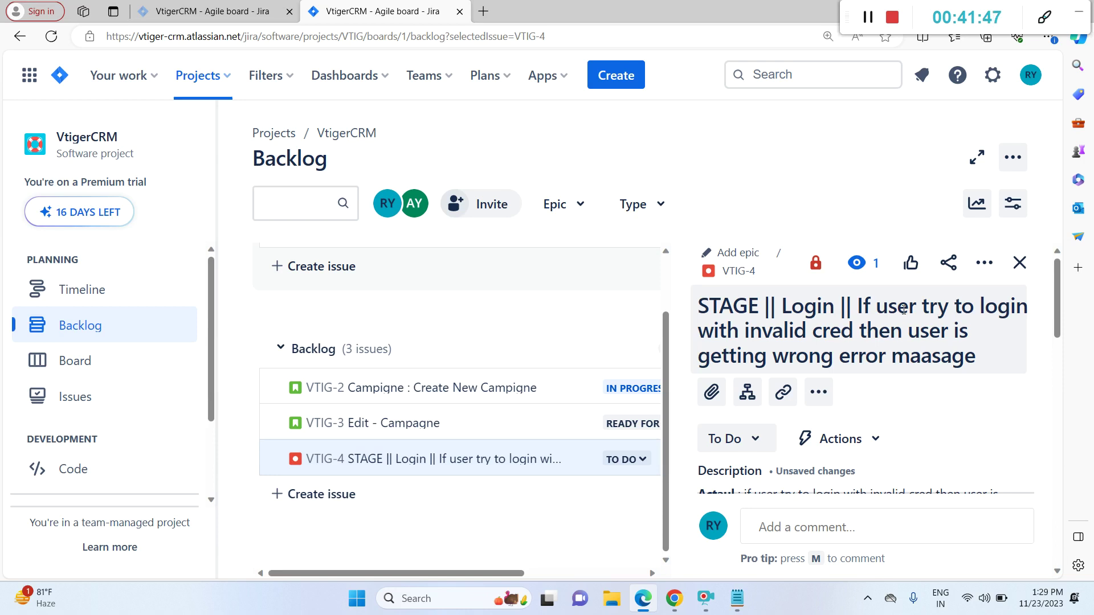
Step: Check the sprint board, return to the backlog, and move VTIG-2 from the backlog into VTIG Sprint 2
click(120, 330)
click(110, 362)
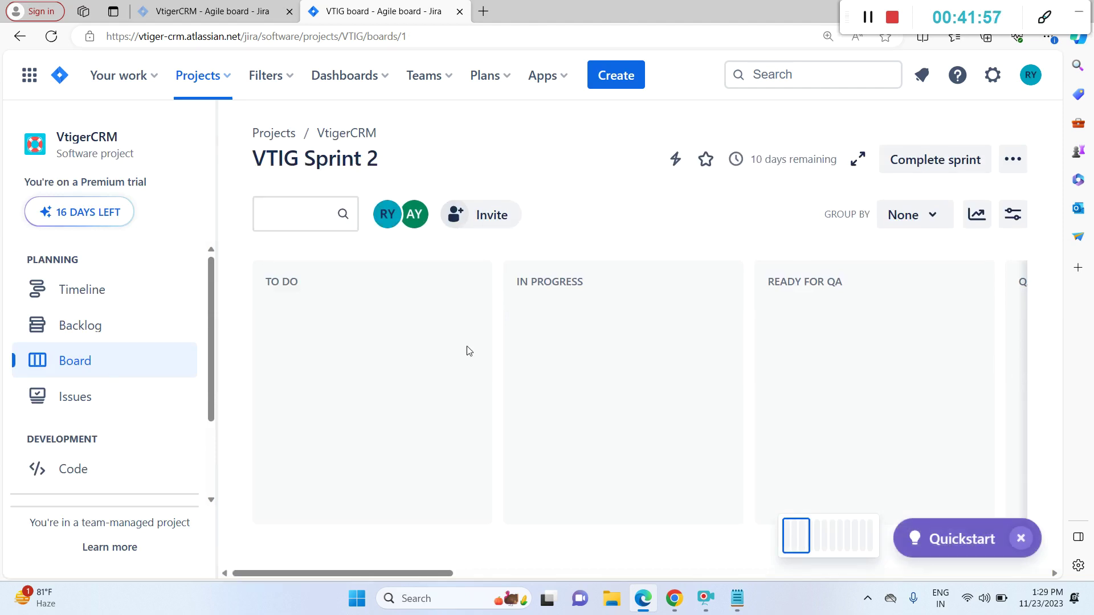
click(154, 326)
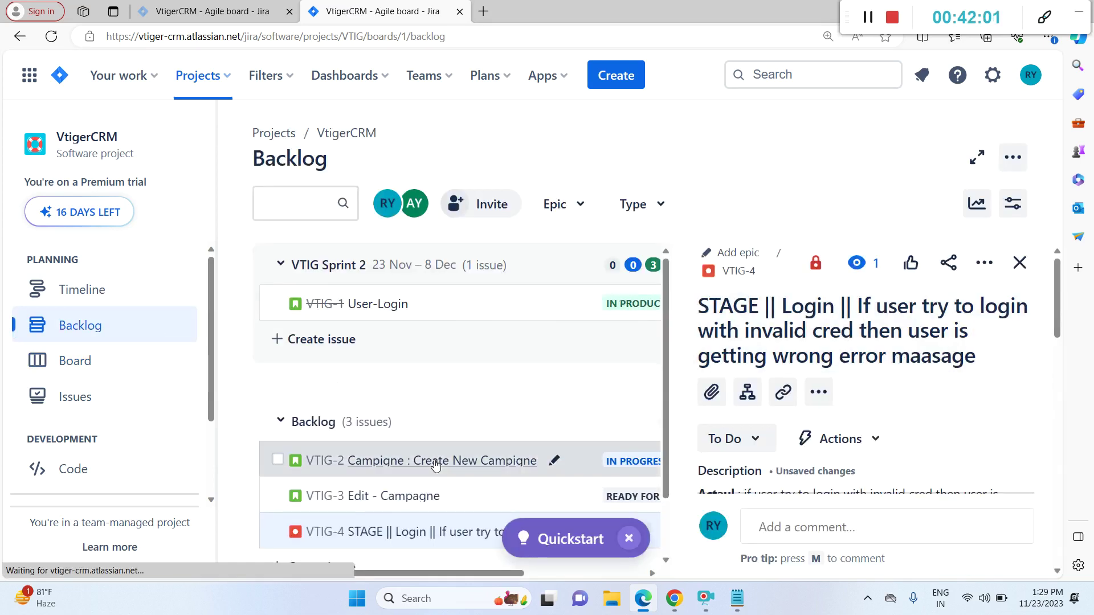
drag(431, 458, 396, 305)
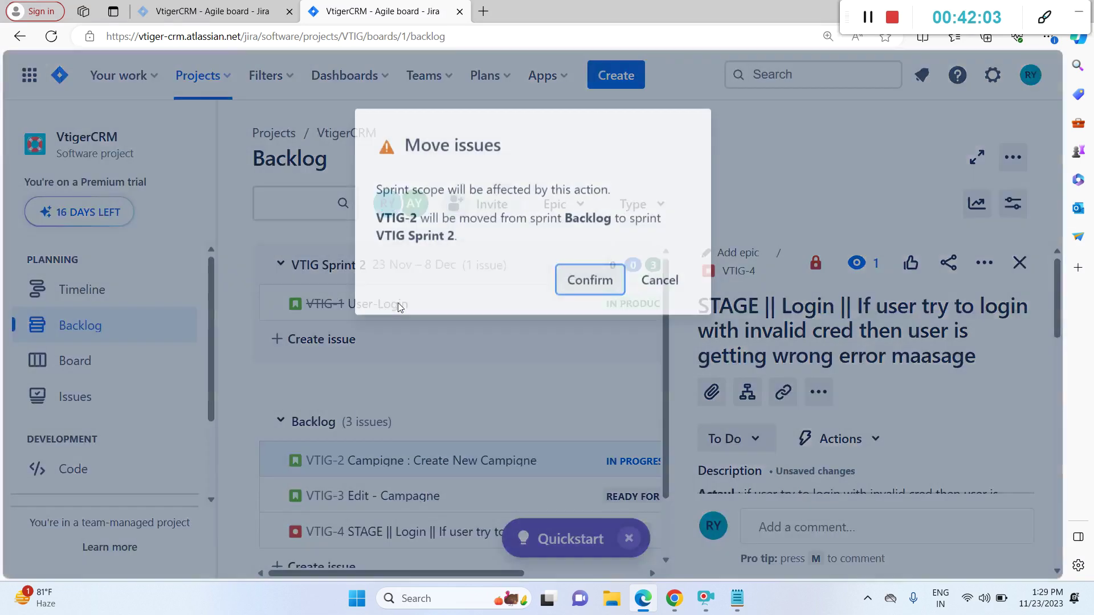
click(592, 278)
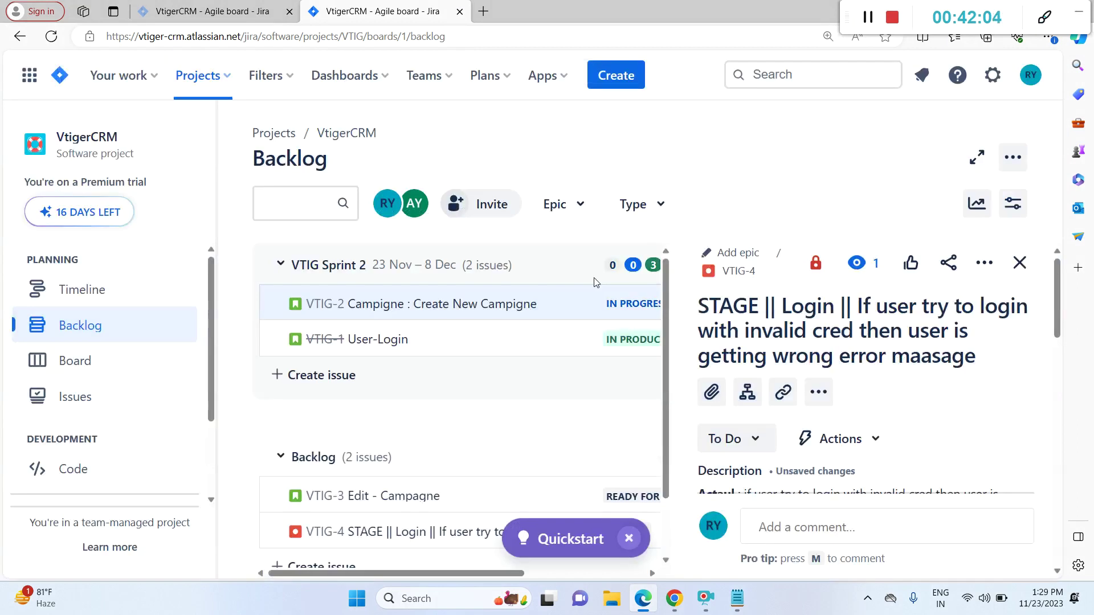
Step: Set User-Login (VTIG-1) back to To Do and move VTIG-3 from the backlog into VTIG Sprint 2
click(634, 341)
click(627, 376)
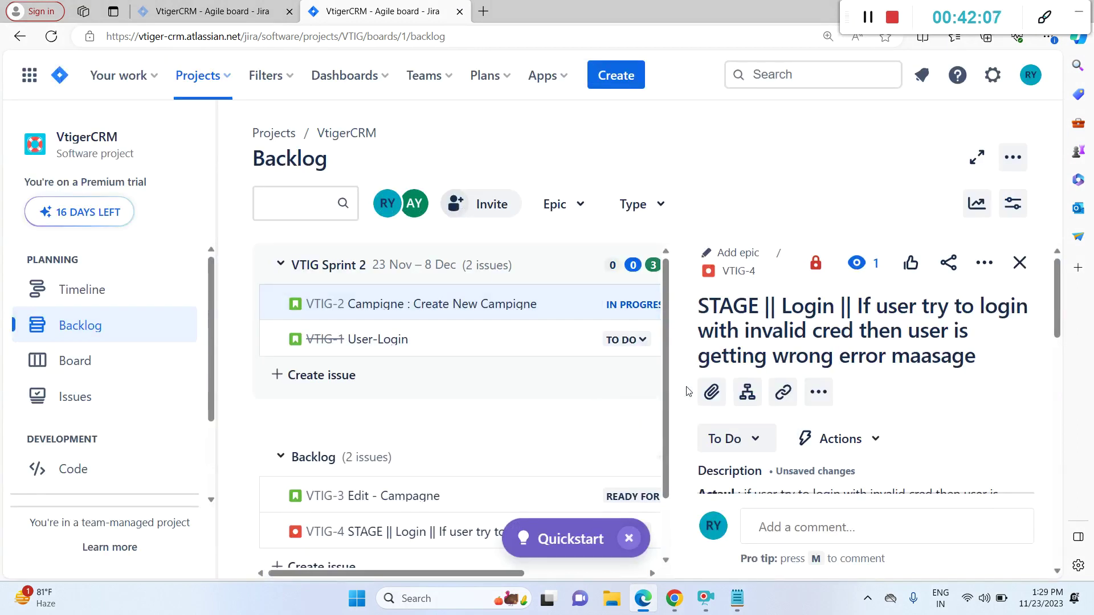
drag(415, 499, 428, 344)
click(590, 275)
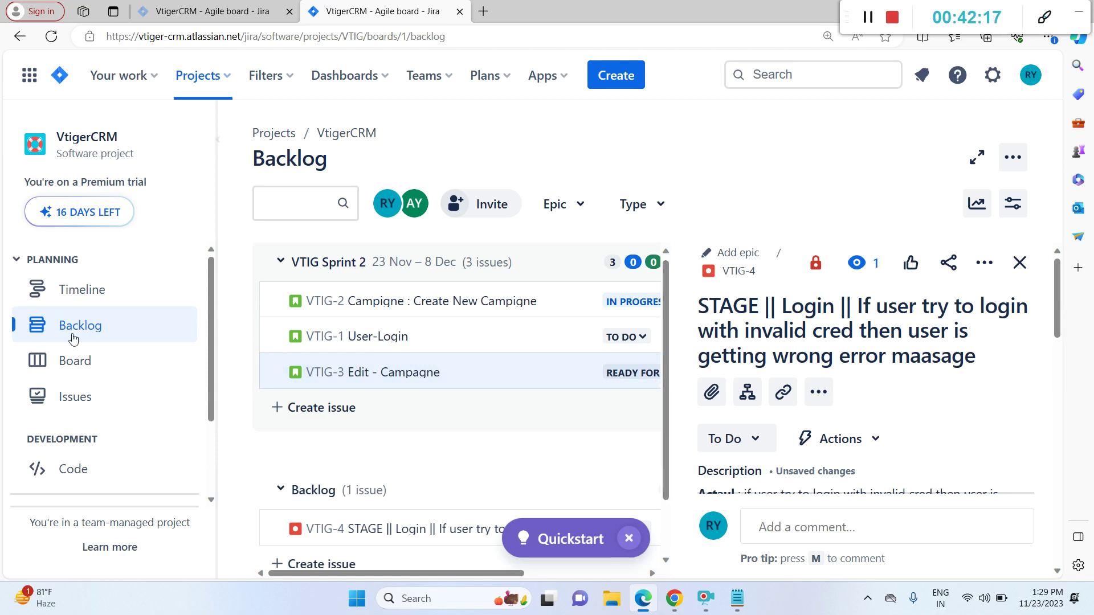
Step: On the VTIG Sprint 2 board, transition VTIG-2 through Dev Done to Ready for QA and close its details
click(81, 357)
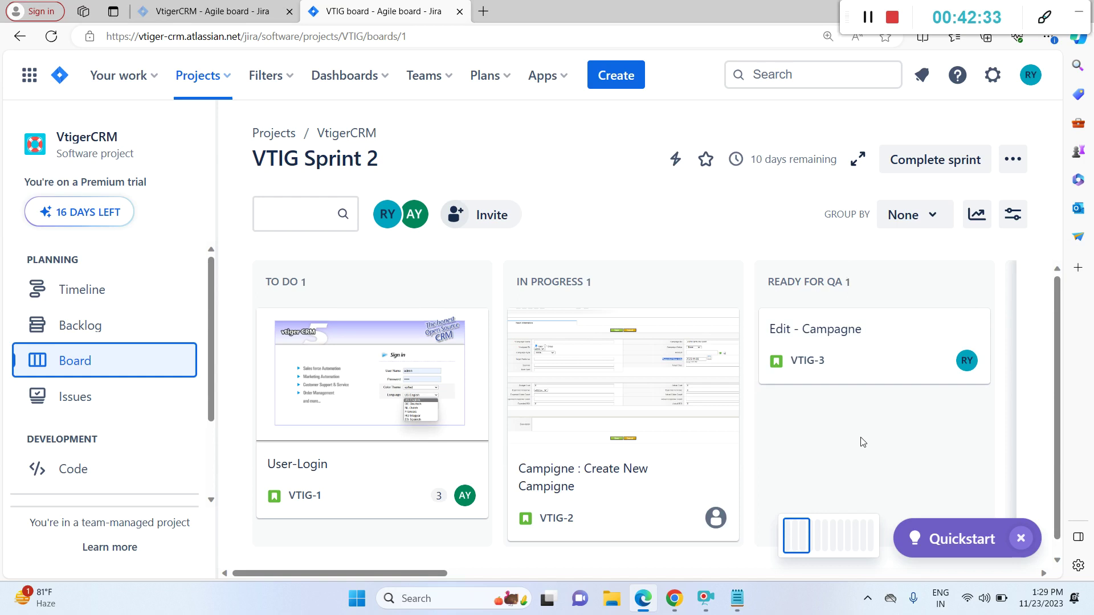
drag(656, 431, 912, 460)
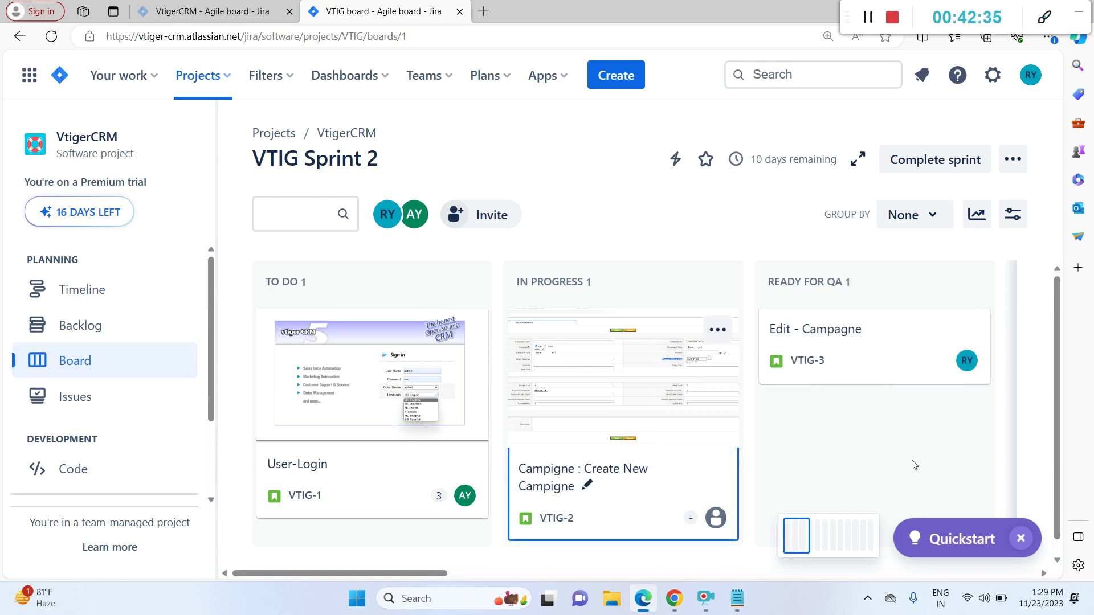
click(556, 525)
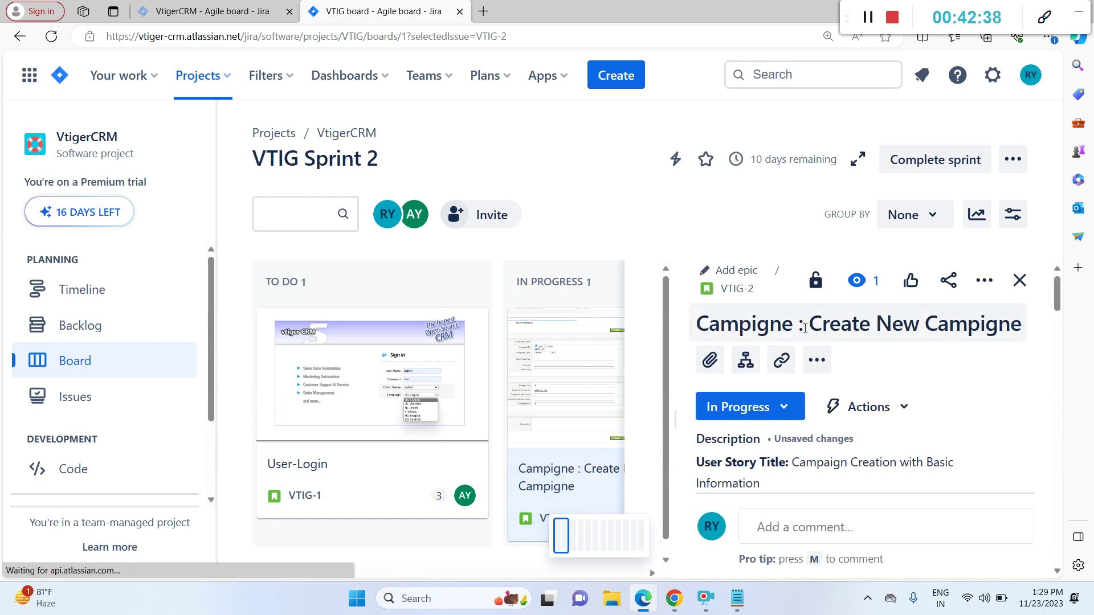
click(786, 409)
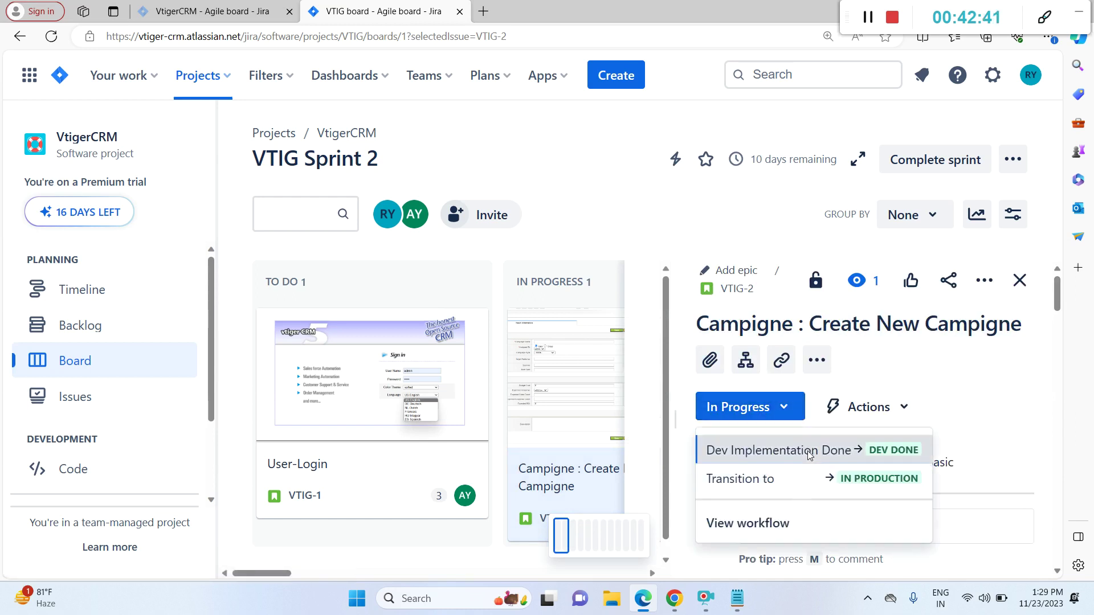
click(781, 450)
click(780, 421)
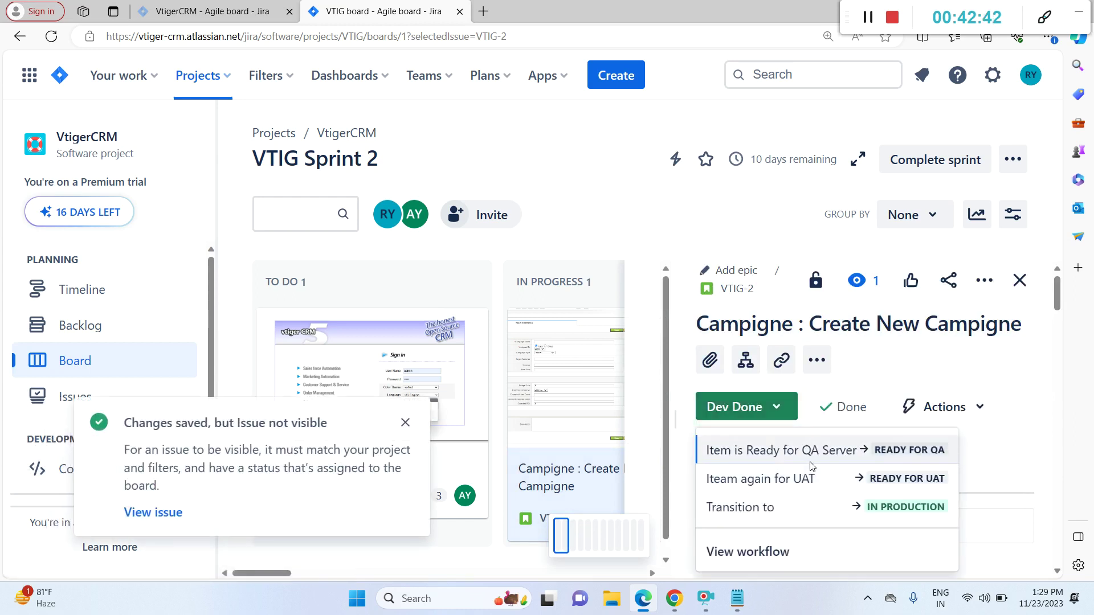
click(813, 450)
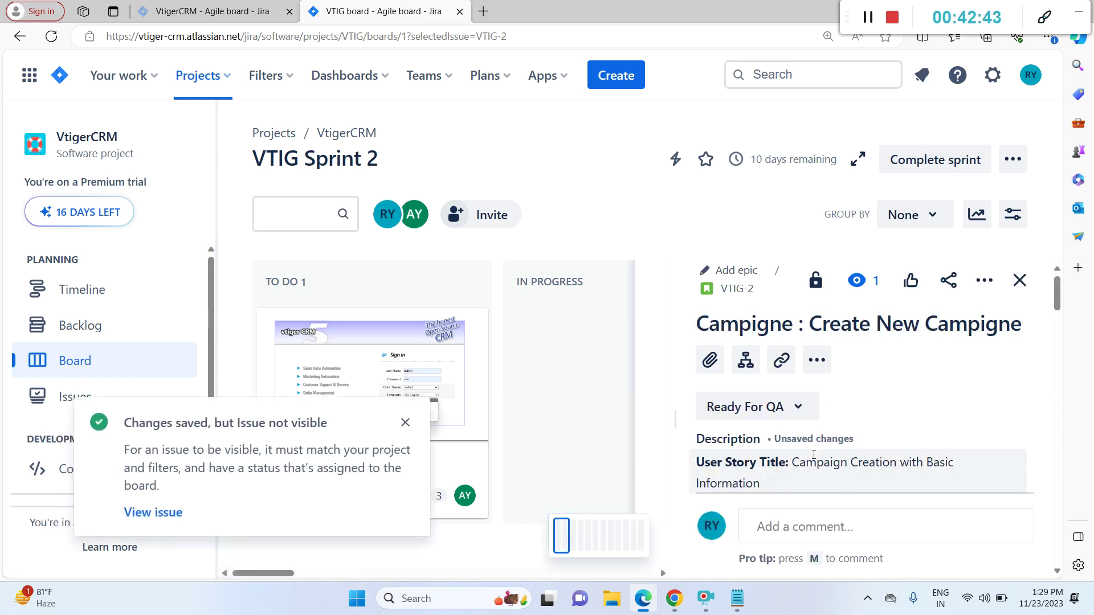
click(1019, 280)
Step: Examine the Ready for QA column and the details of Edit - Campagne (VTIG-3), then close the issue
drag(1056, 324, 1059, 375)
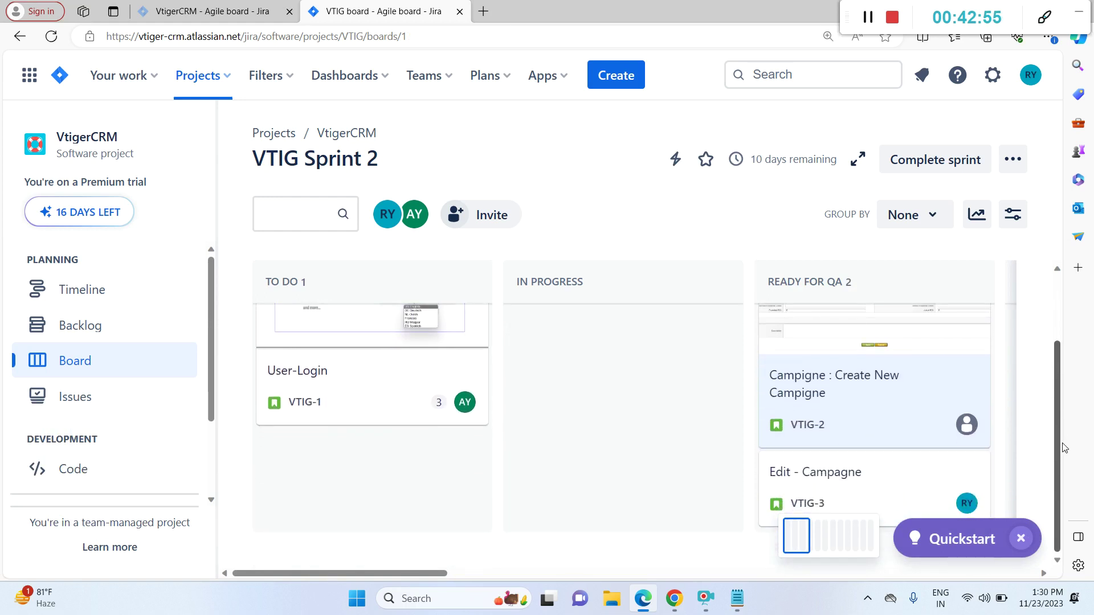
click(917, 501)
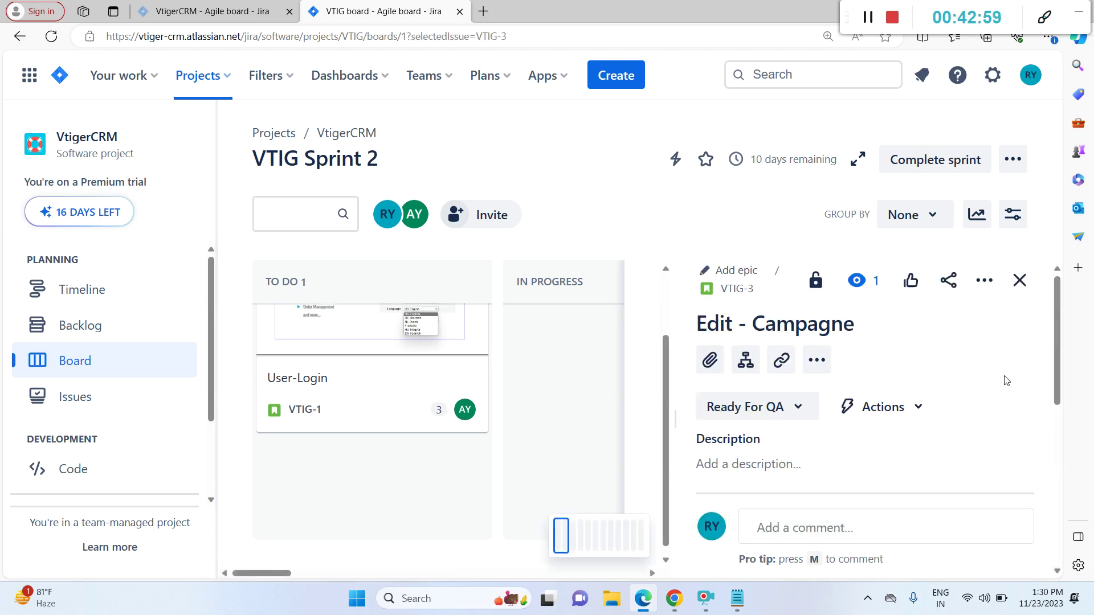
click(1013, 281)
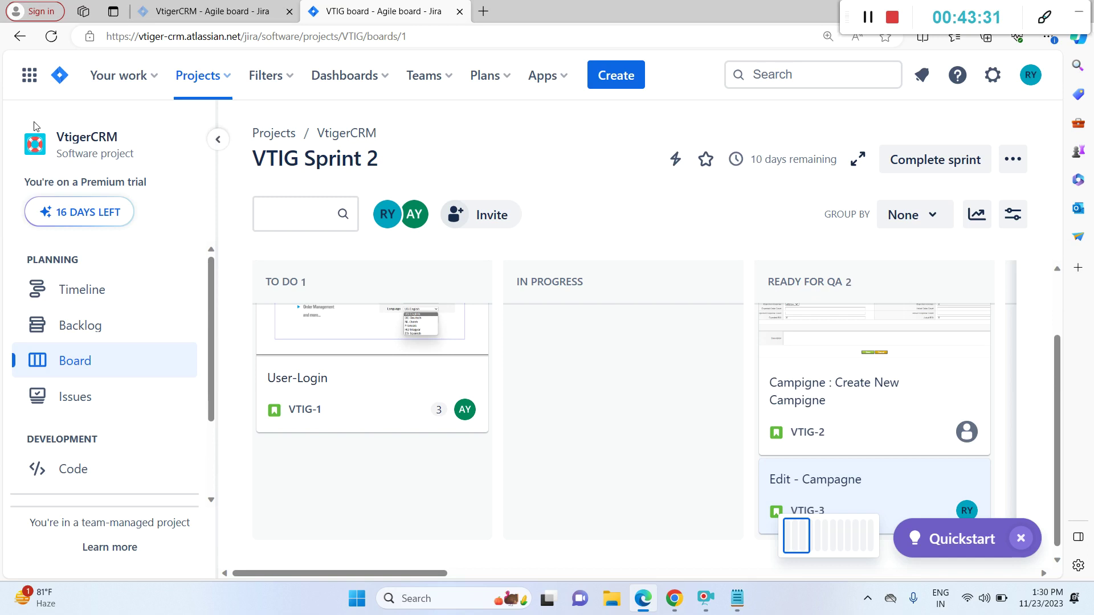
Step: Switch from the Jira board to Confluence on the same Atlassian site
click(144, 82)
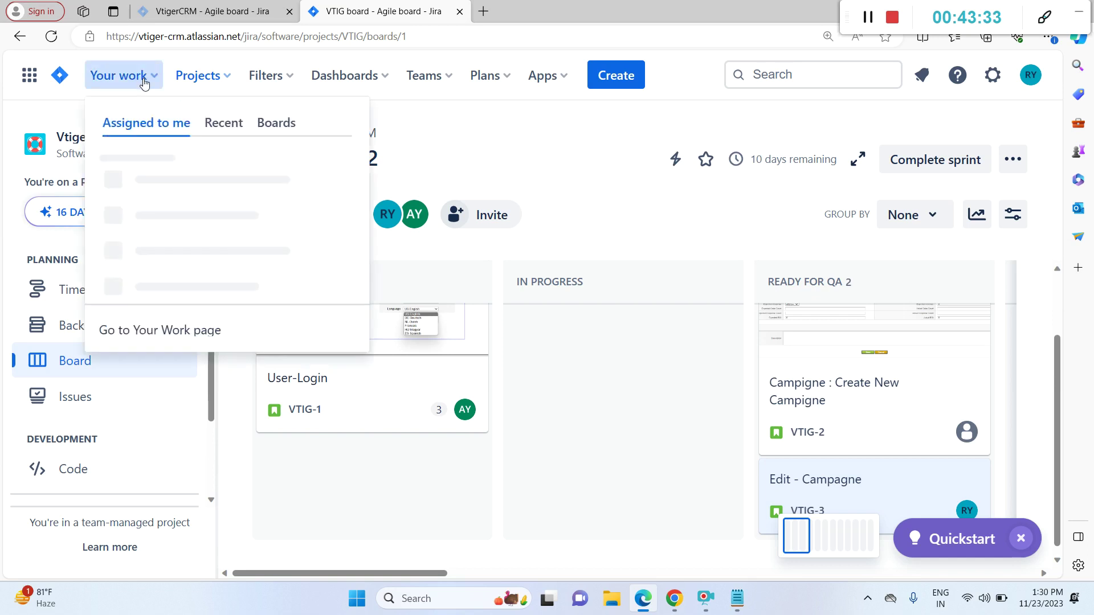
click(40, 78)
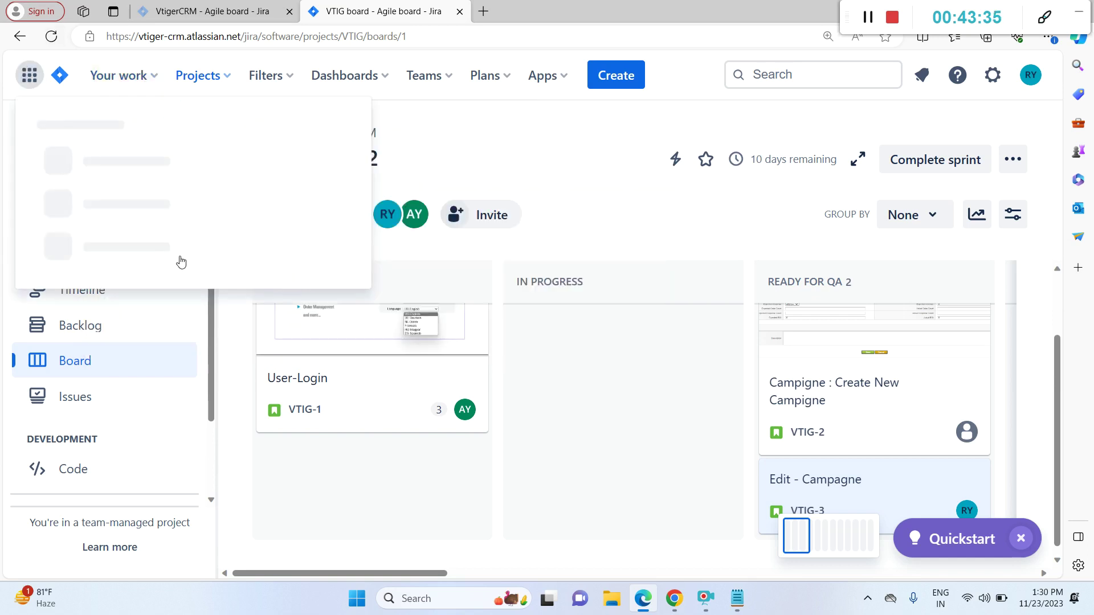
click(157, 271)
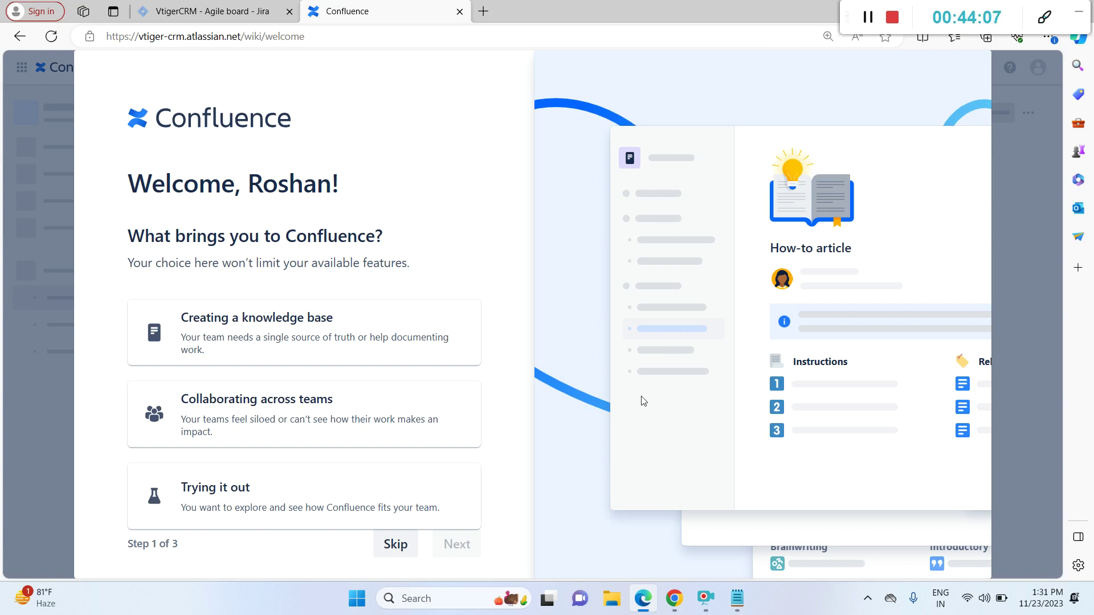
Step: Skip the first Confluence setup question and examine the options describing the team's work, from Software Development to Other
click(405, 551)
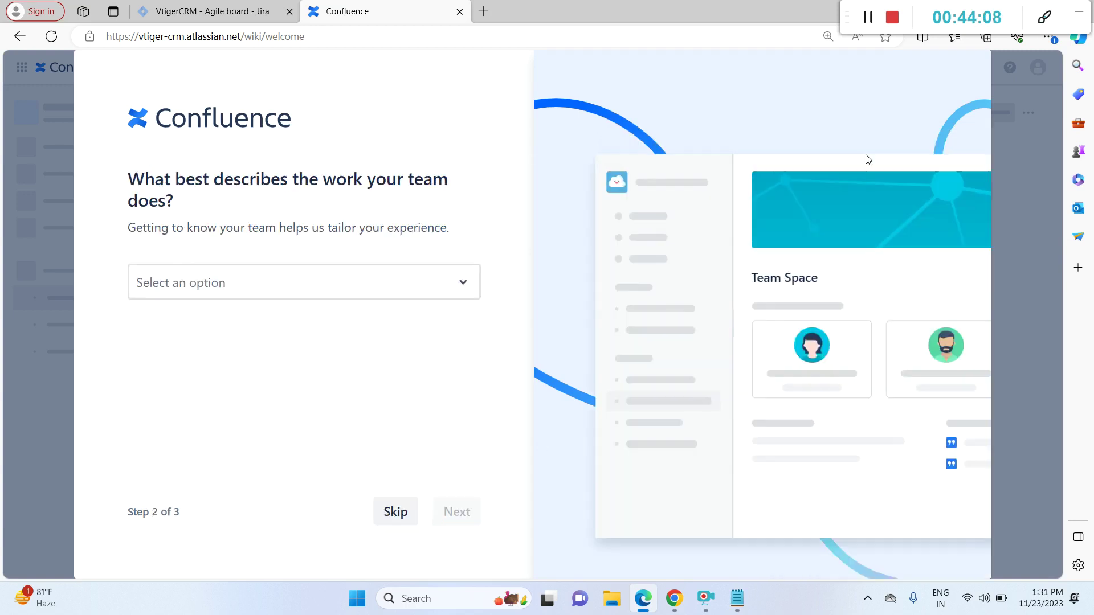
click(453, 291)
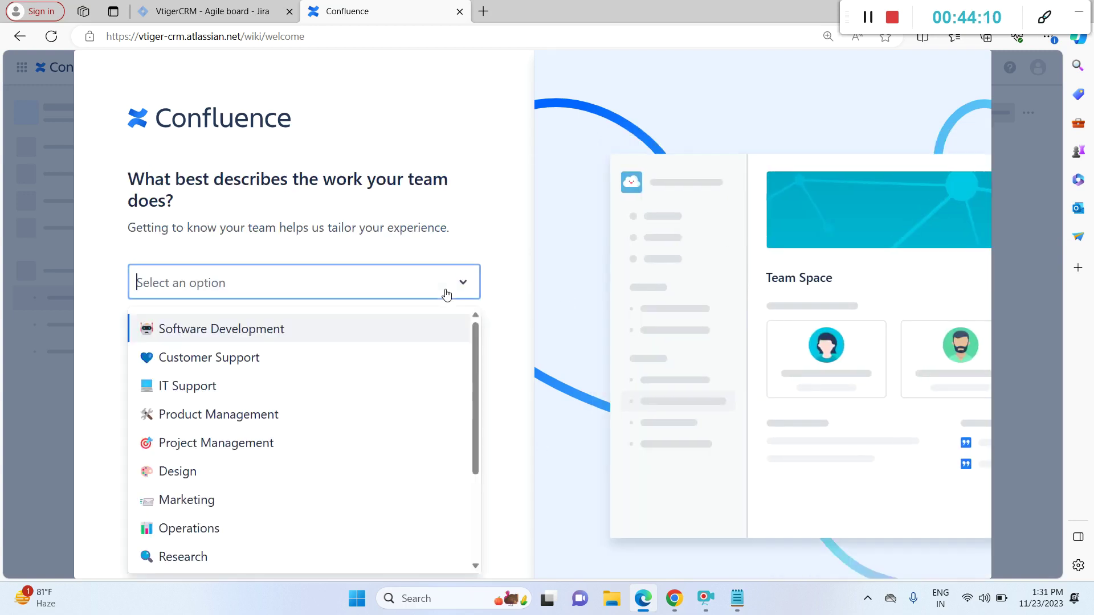
drag(477, 350, 468, 500)
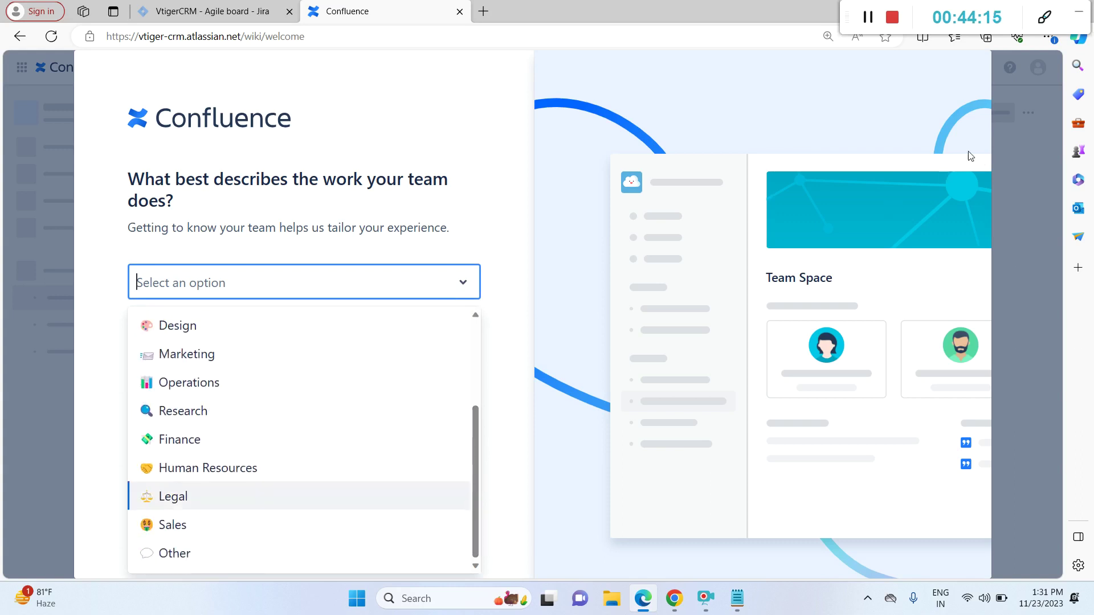
click(1030, 118)
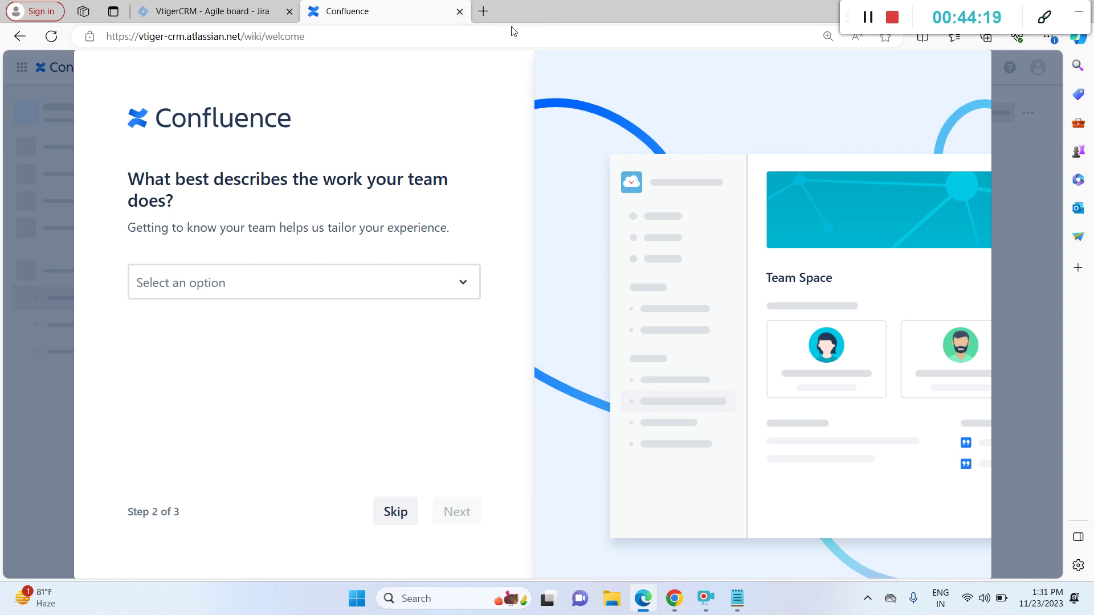
Step: Open a new browser tab beside the Confluence page
click(484, 11)
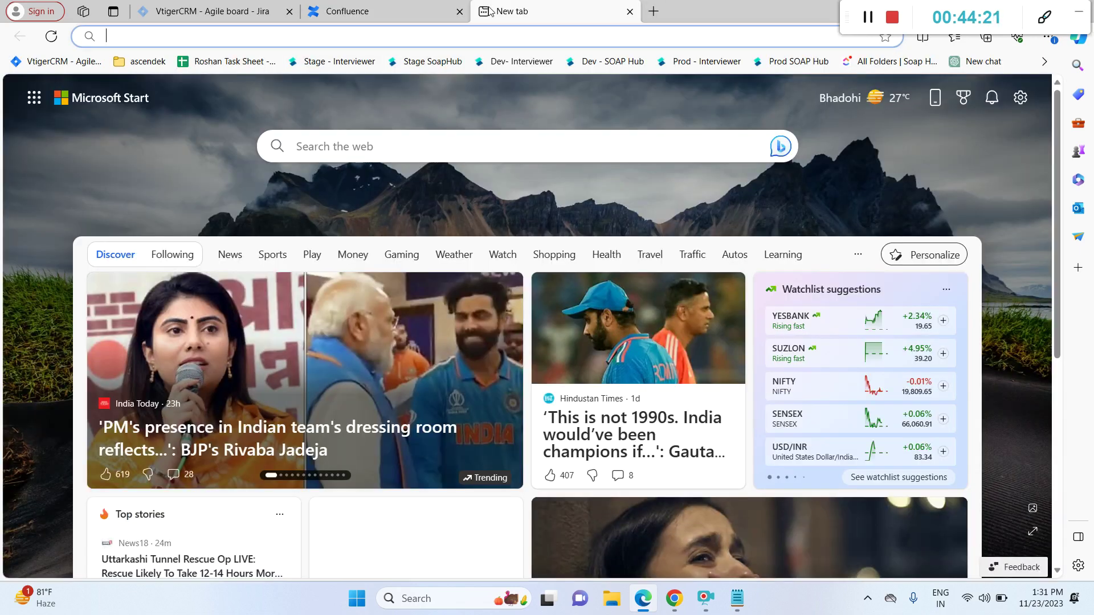